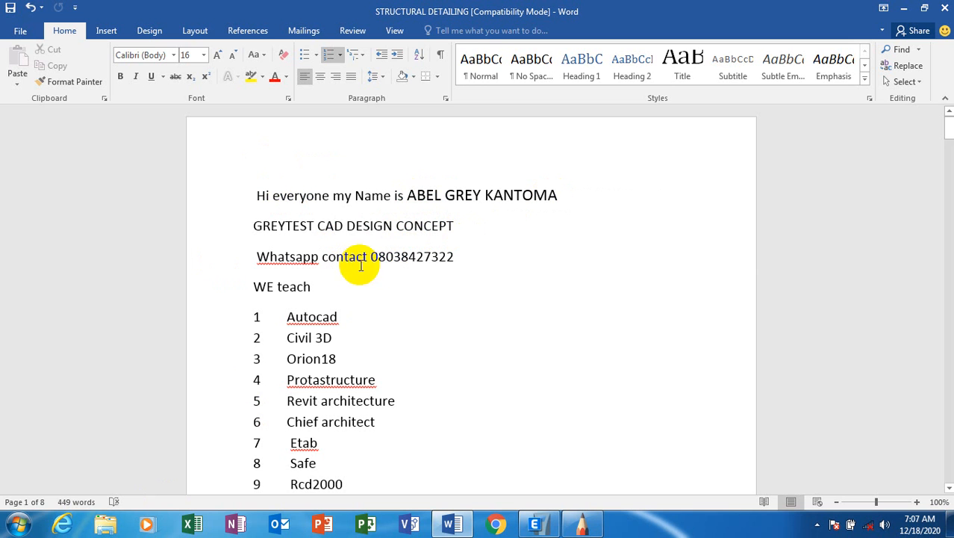
# Scroll through the Word software list, place the caret after 'Etab', and switch to ETABS.
pyautogui.click(455, 256)
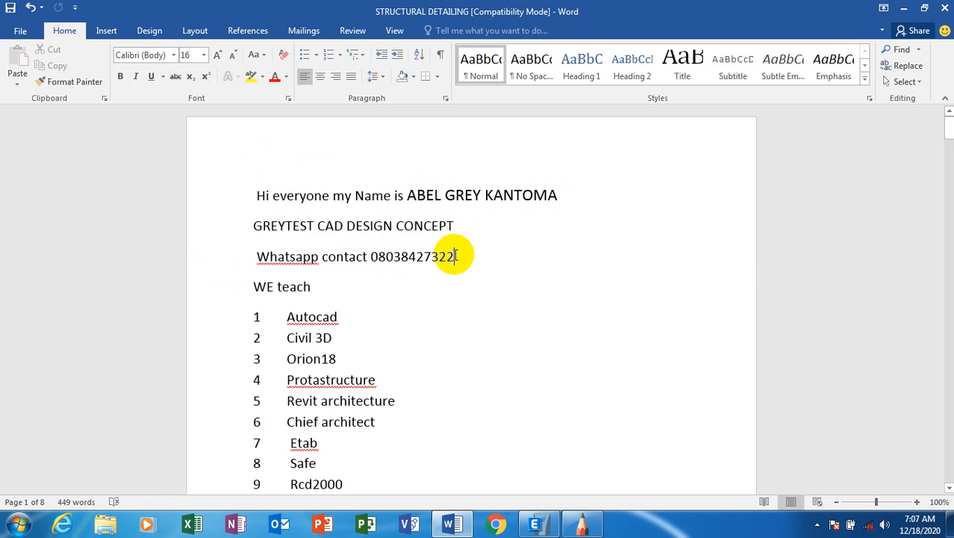
pyautogui.click(349, 318)
pyautogui.scroll(-2, 355, 314)
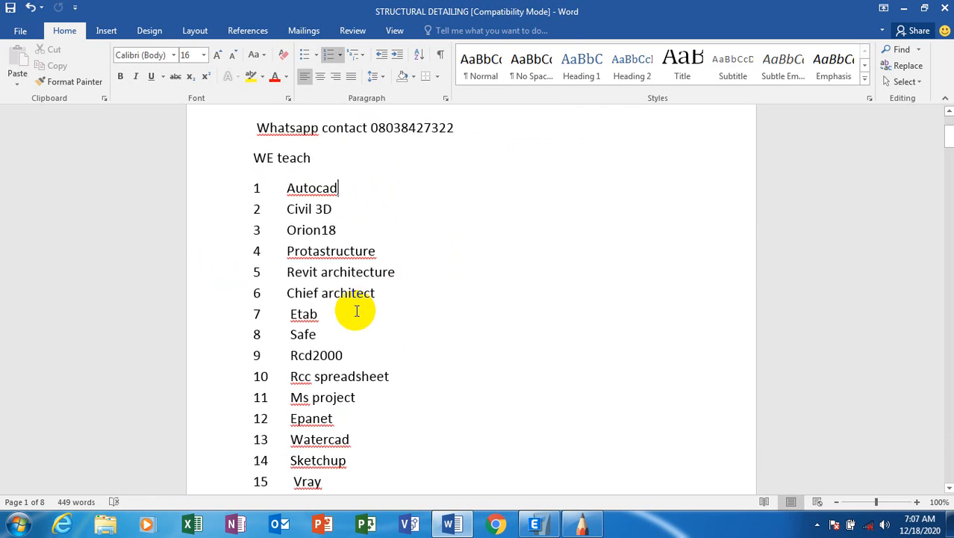
pyautogui.scroll(-3, 357, 311)
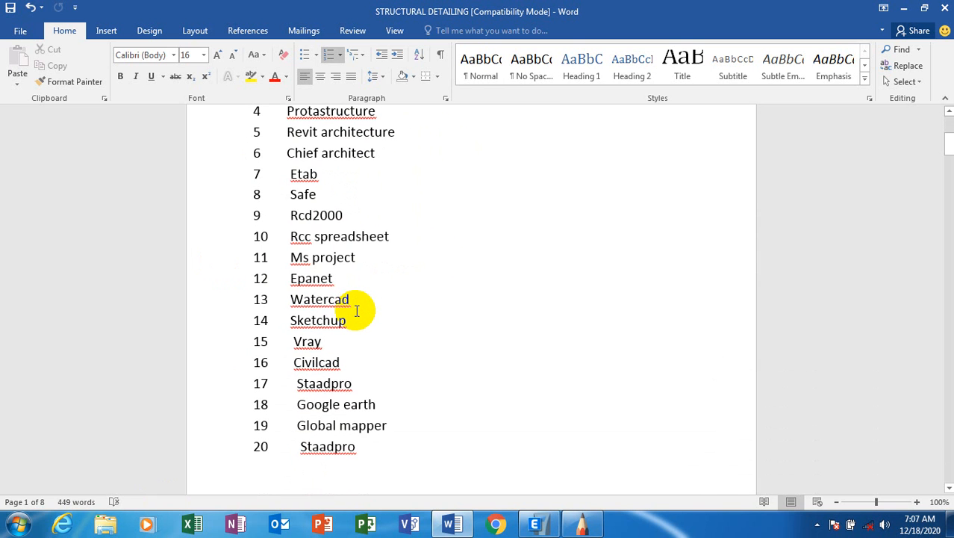
pyautogui.scroll(1, 357, 315)
pyautogui.scroll(5, 357, 317)
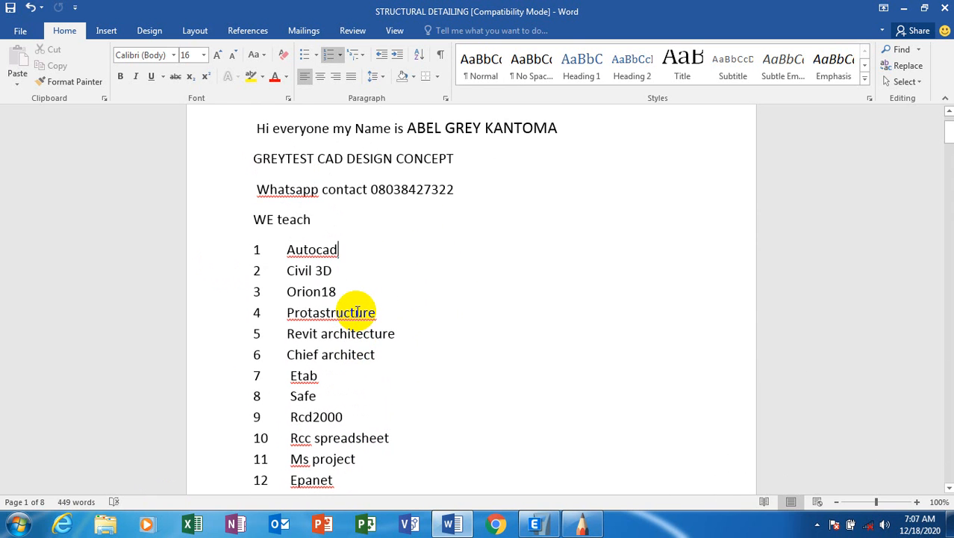
pyautogui.scroll(-2, 357, 312)
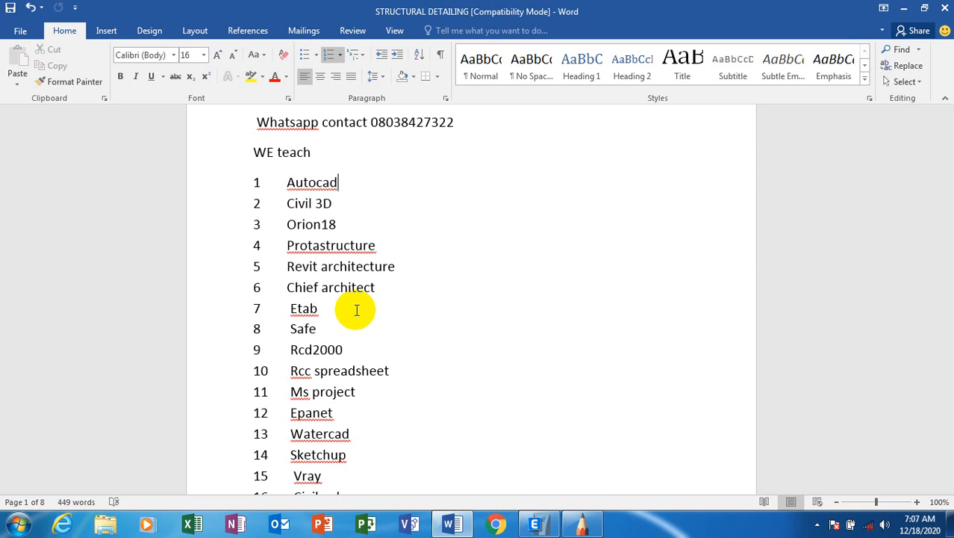
pyautogui.scroll(2, 444, 127)
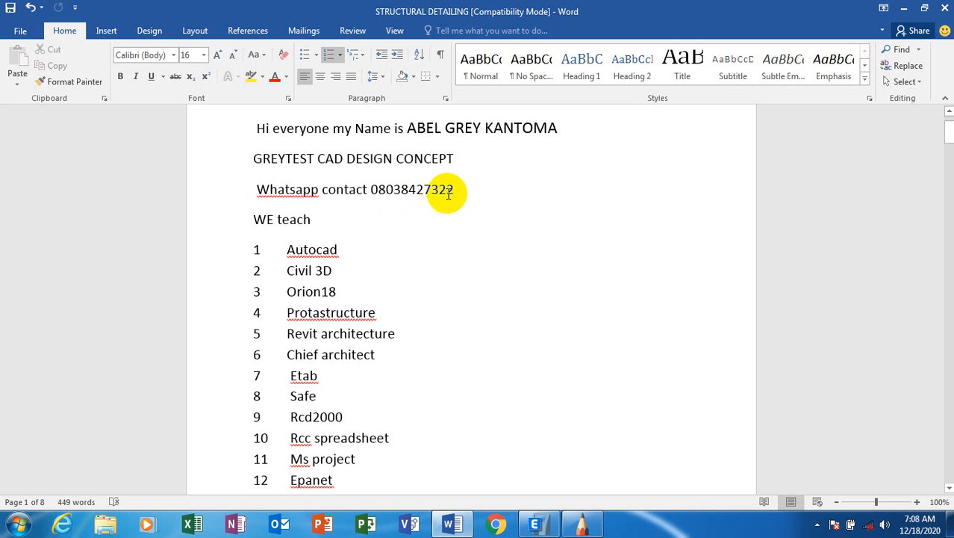
pyautogui.scroll(-1, 446, 193)
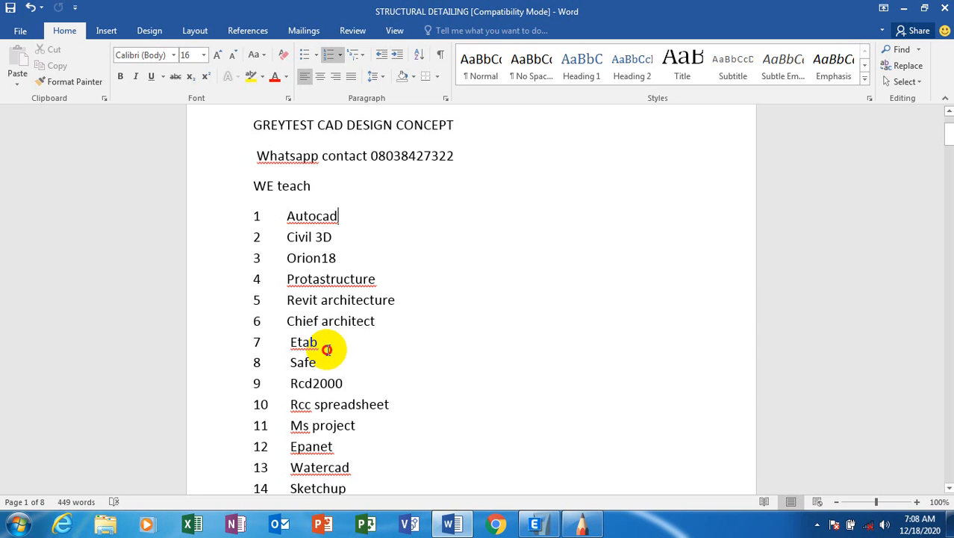
pyautogui.click(328, 350)
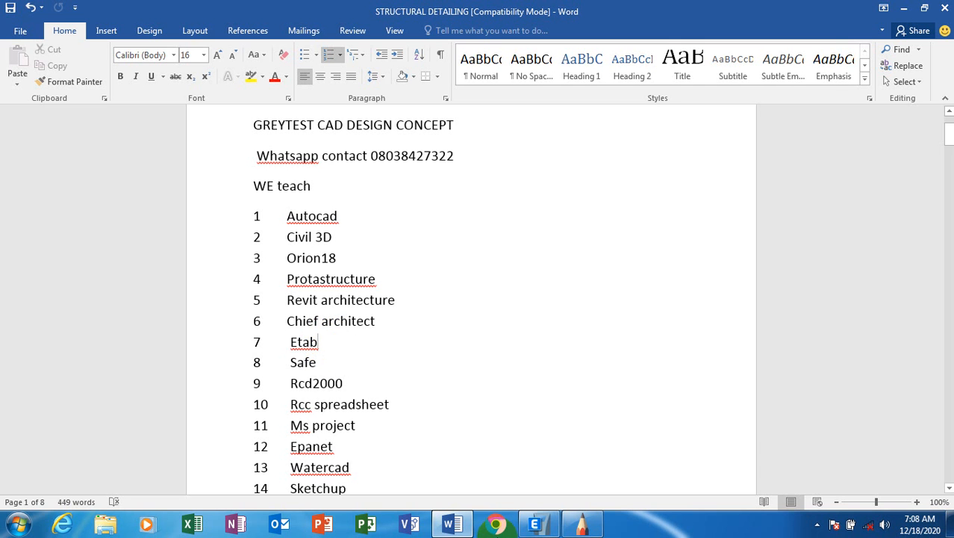
pyautogui.click(534, 524)
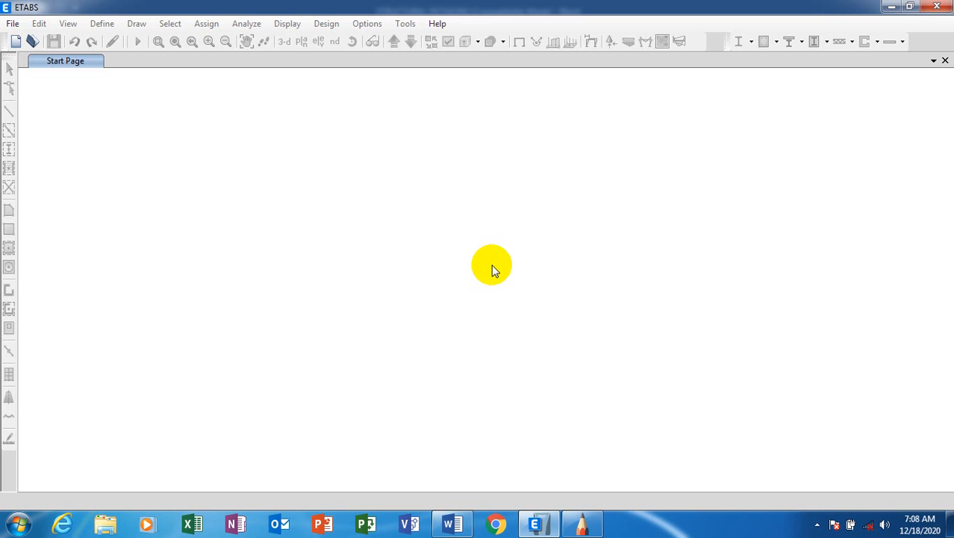
# Start a new model on built-in Metric SI, BSShapes2006, BS 5950-2000 and BS 8110-97 settings.
pyautogui.click(13, 23)
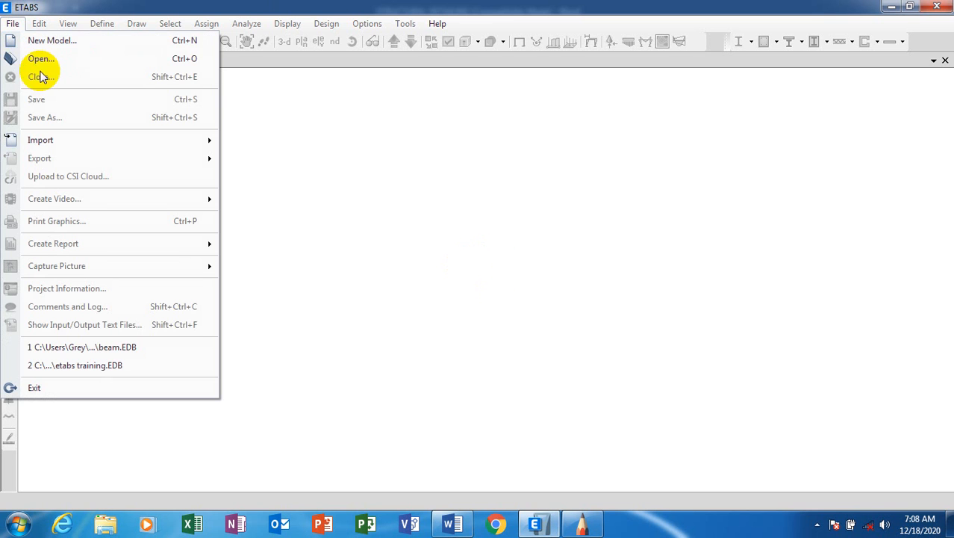
pyautogui.click(107, 41)
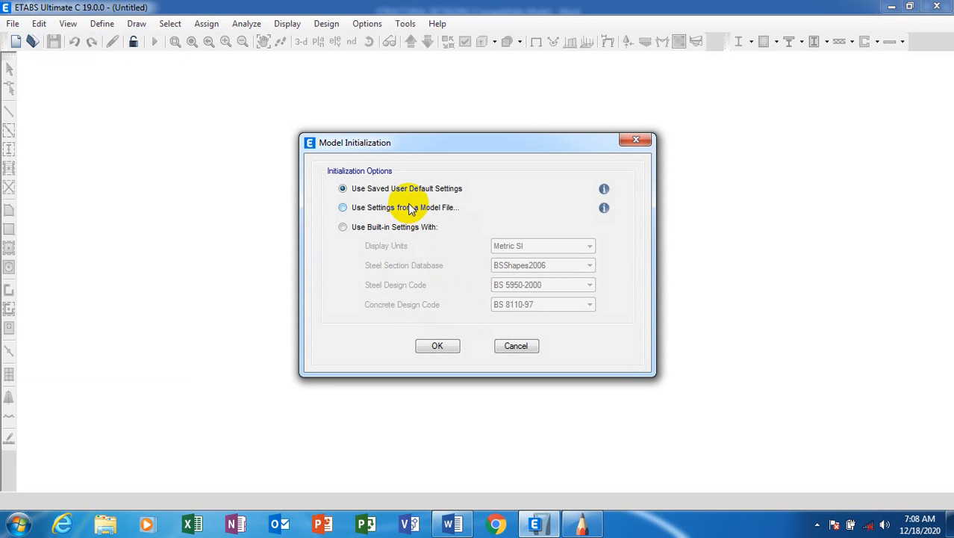
pyautogui.click(357, 229)
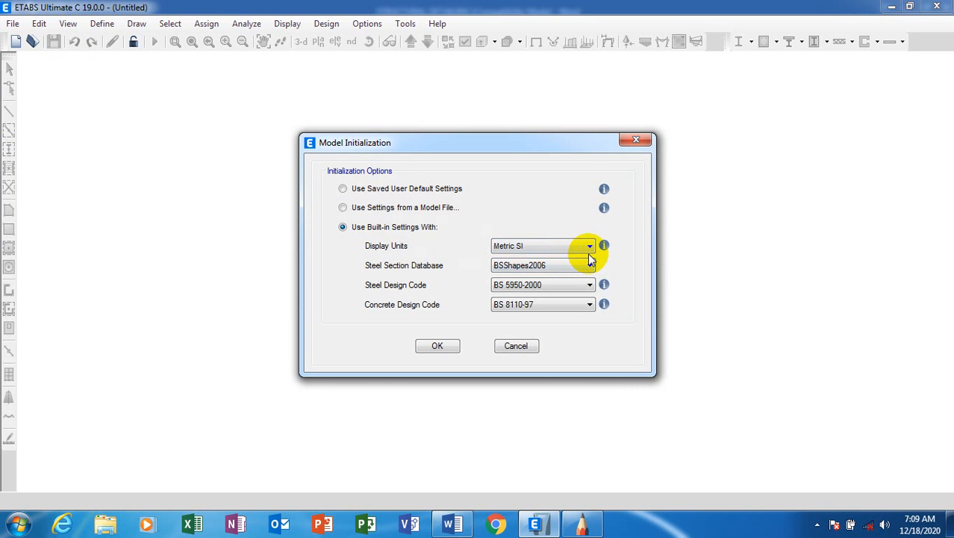
pyautogui.click(560, 248)
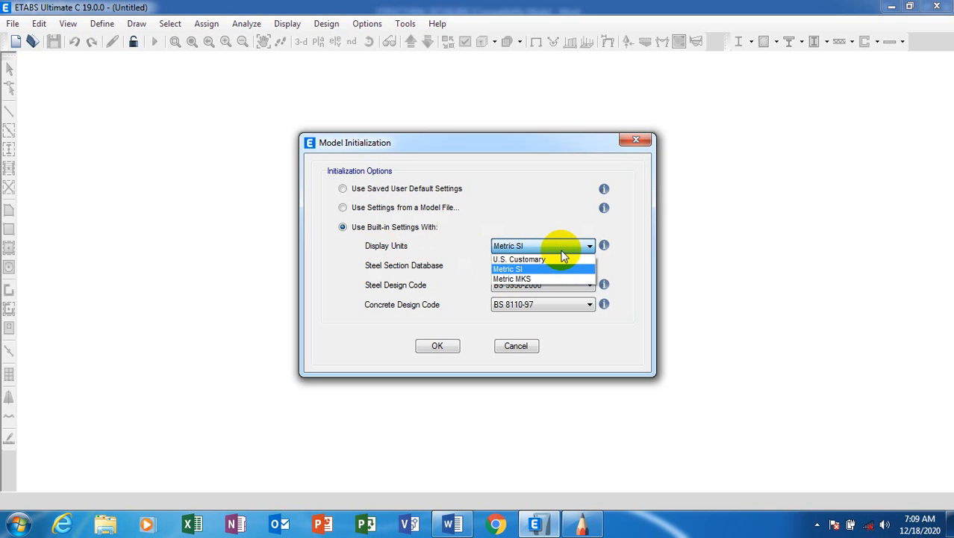
pyautogui.click(513, 269)
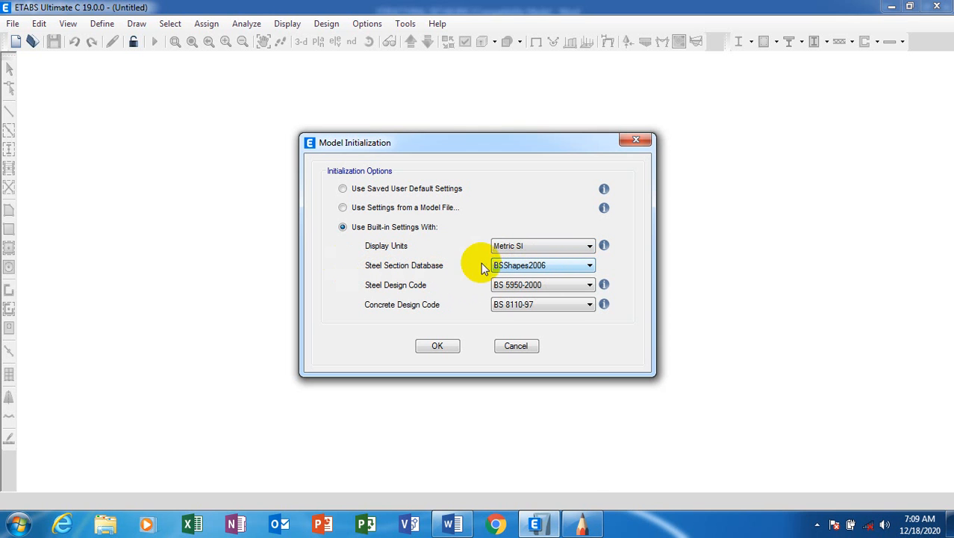
pyautogui.click(585, 271)
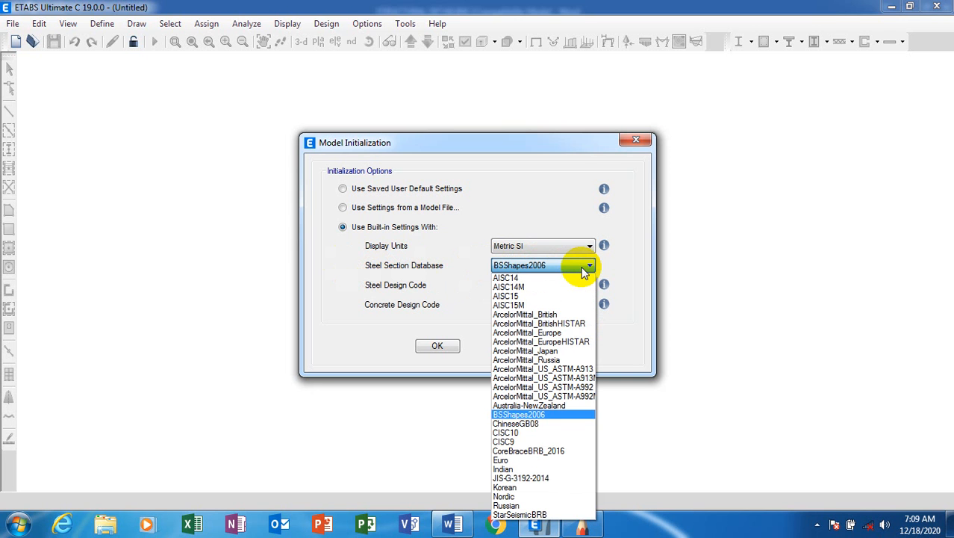
pyautogui.click(553, 414)
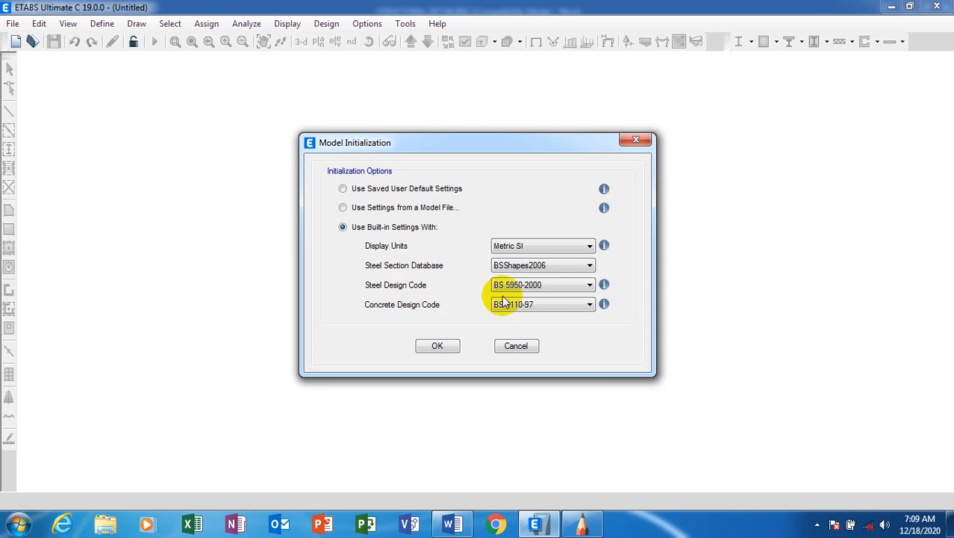
pyautogui.click(569, 286)
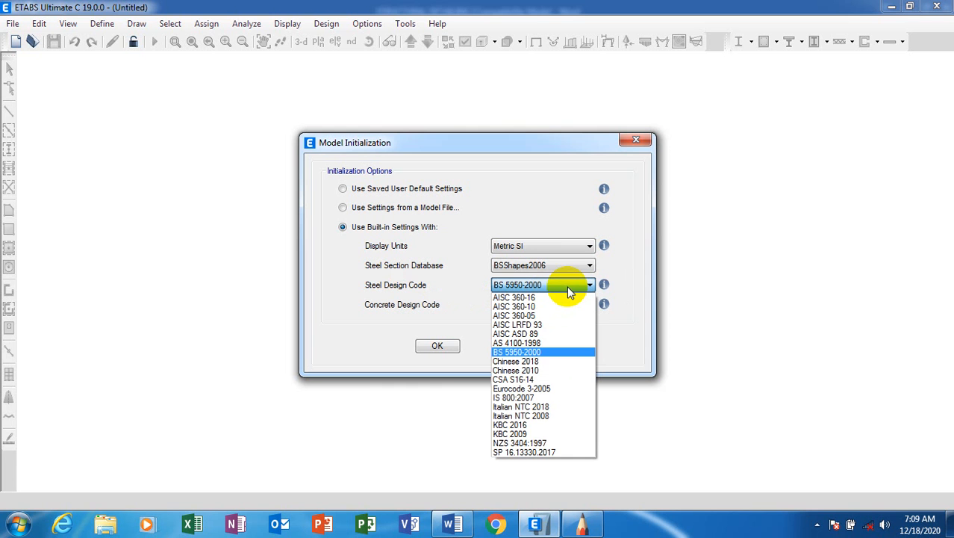
pyautogui.click(559, 352)
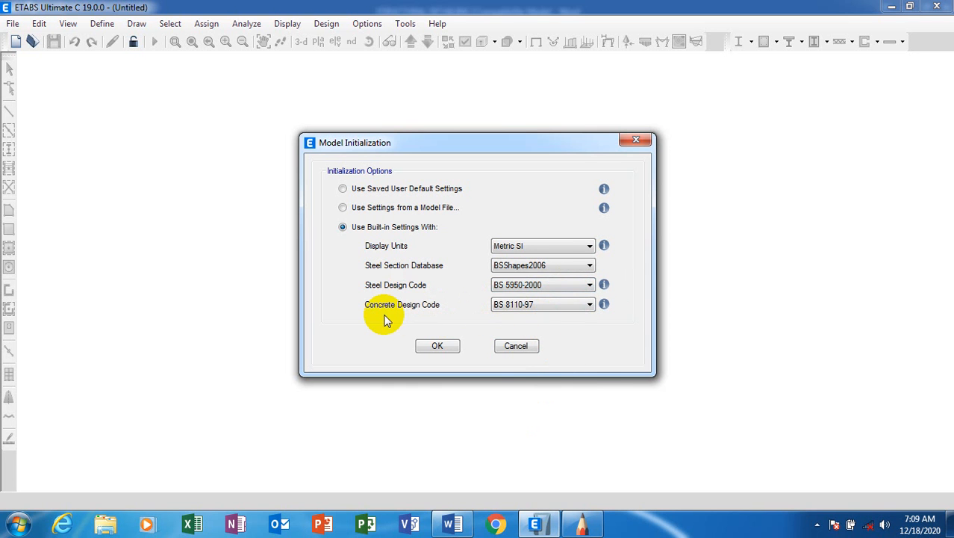
pyautogui.click(568, 304)
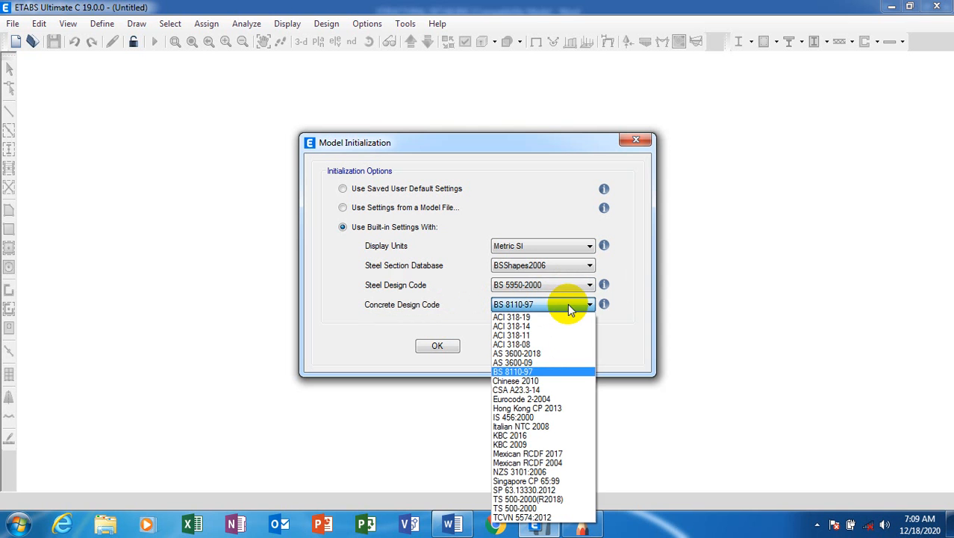
pyautogui.click(543, 370)
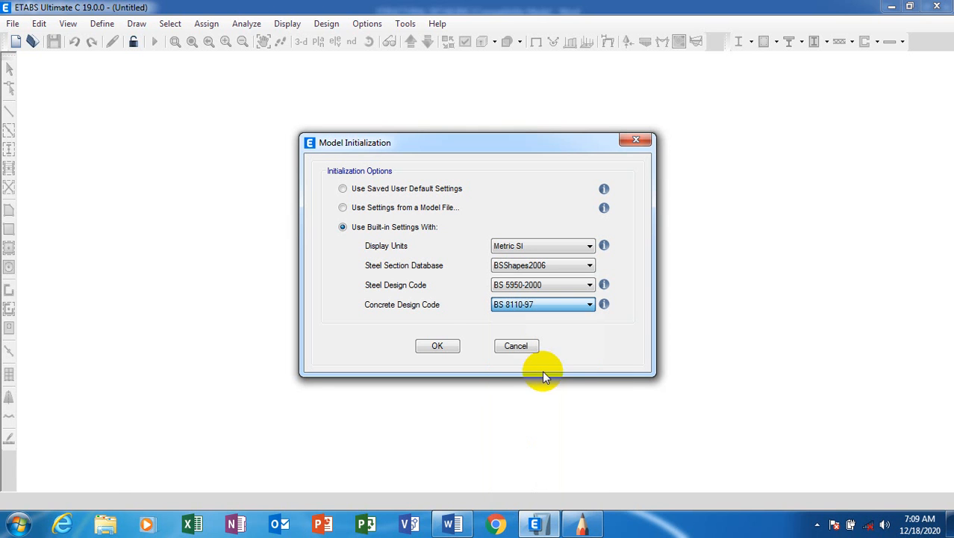
# Accept the model initialization, then bring SketchBook Pro's blank canvas to the front.
pyautogui.click(438, 348)
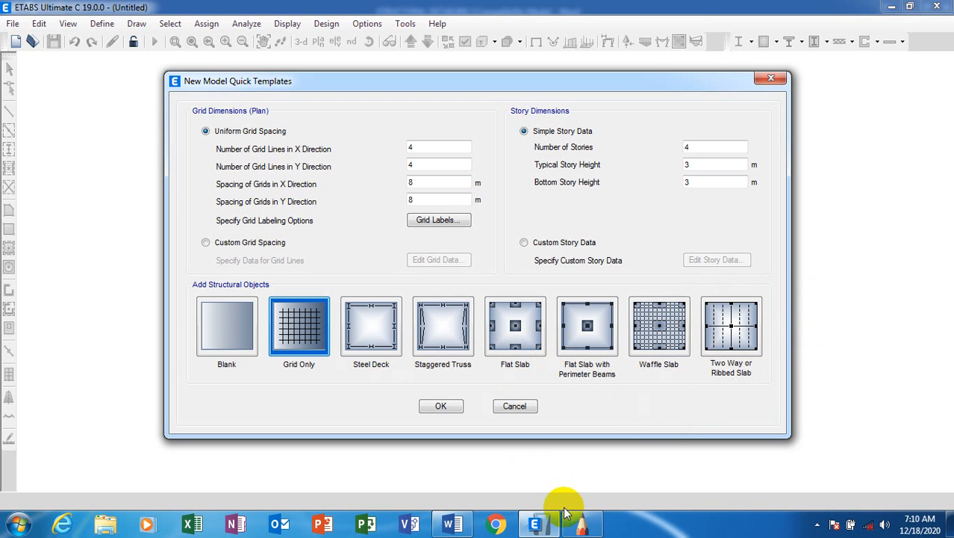
pyautogui.click(582, 525)
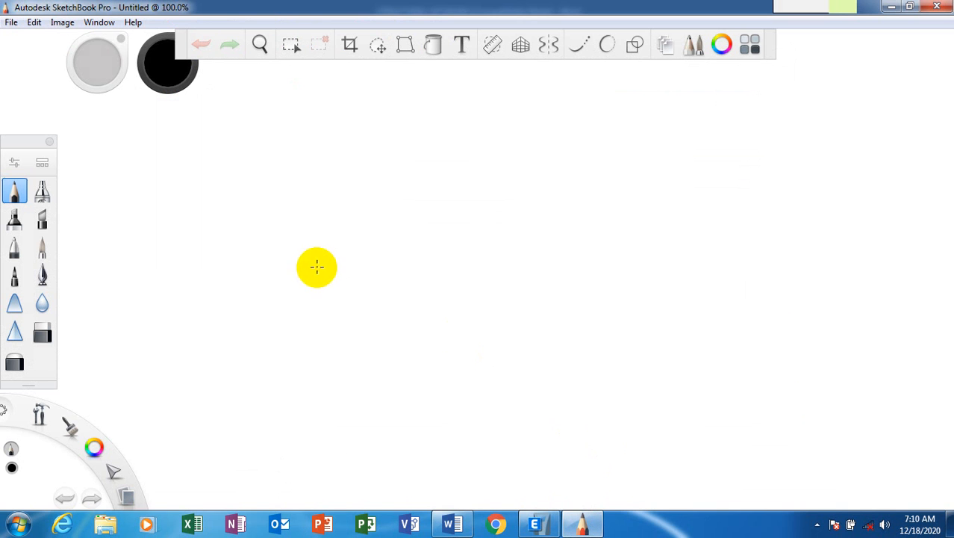
# Draw two trial pencil lines across the canvas and erase most of them.
pyautogui.moveTo(315, 277); pyautogui.dragTo(539, 254)
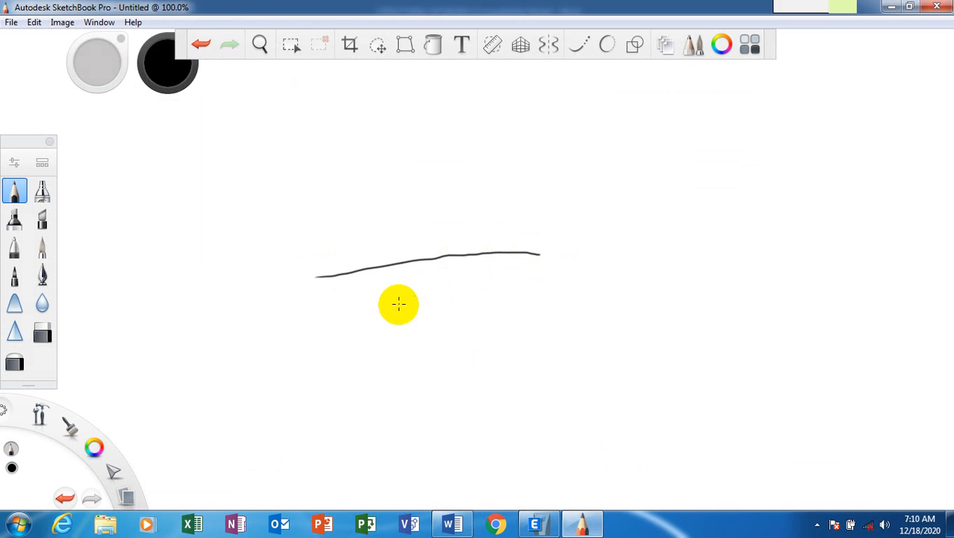
pyautogui.click(42, 331)
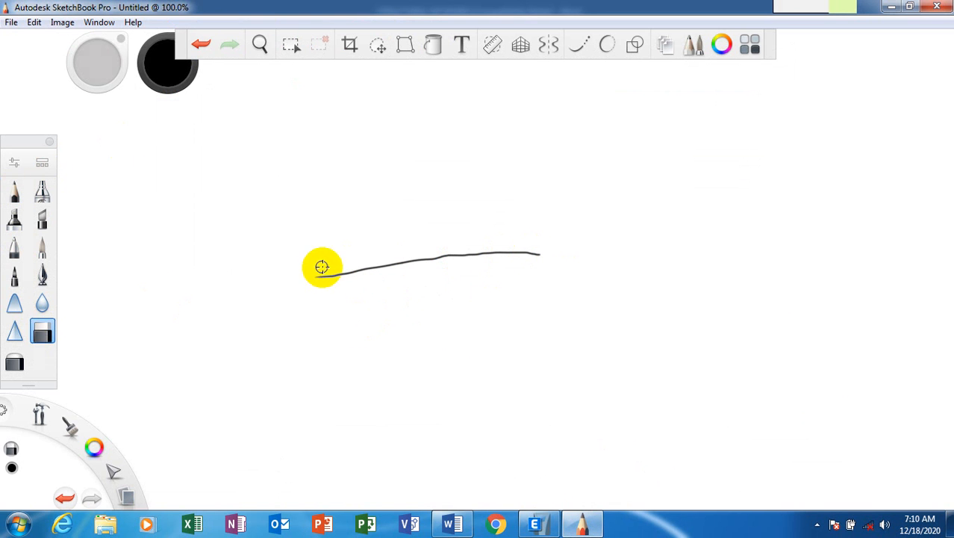
pyautogui.moveTo(314, 278)
pyautogui.mouseDown()
pyautogui.moveTo(489, 256)
pyautogui.moveTo(530, 279)
pyautogui.mouseUp()
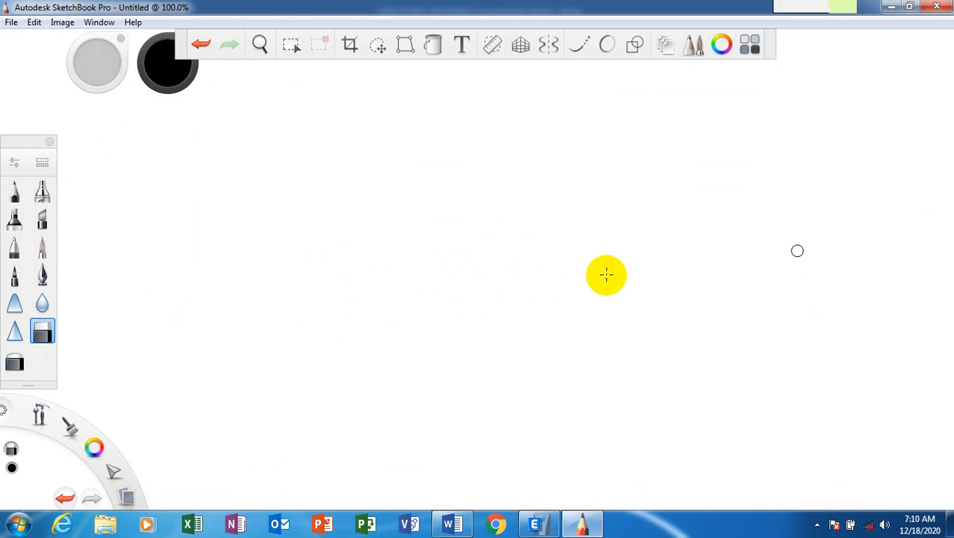
pyautogui.click(14, 190)
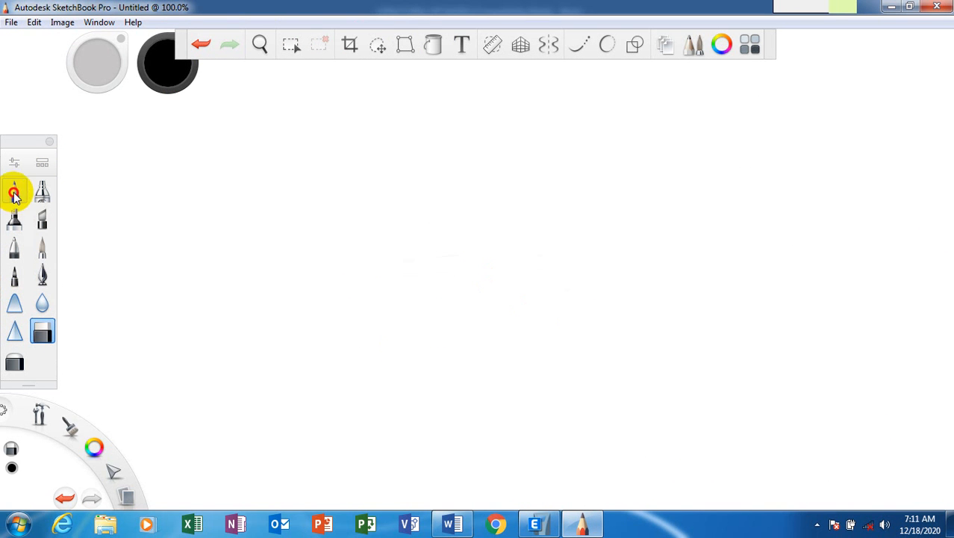
pyautogui.moveTo(394, 330); pyautogui.dragTo(750, 281)
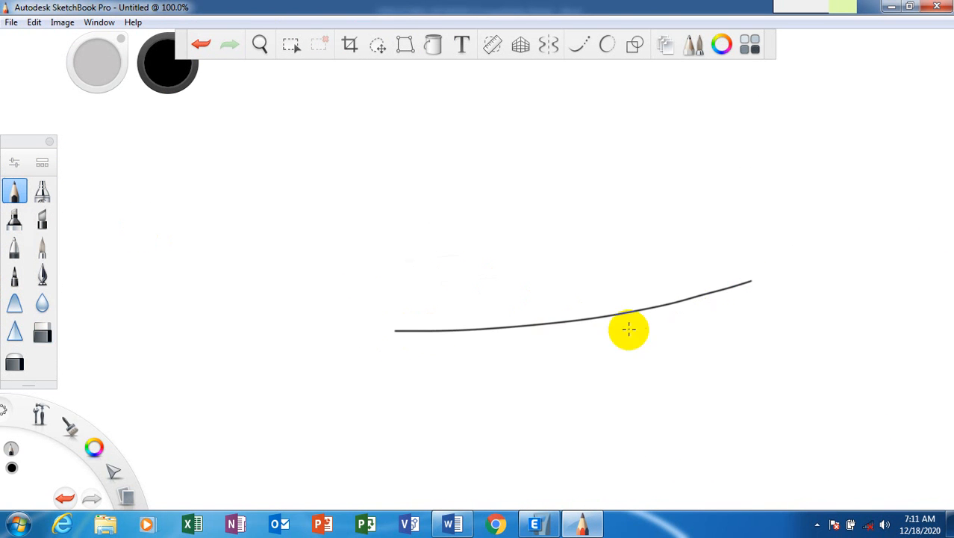
pyautogui.click(42, 333)
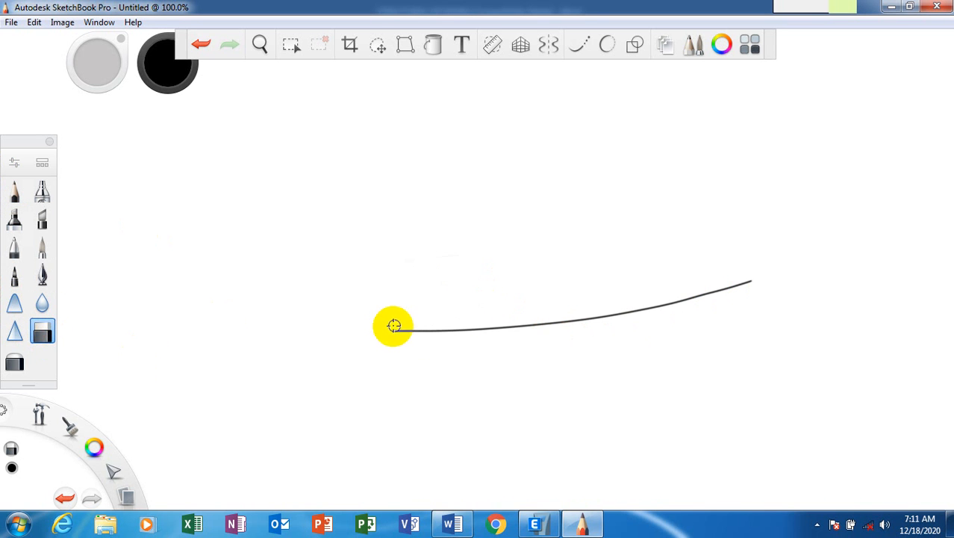
pyautogui.moveTo(465, 322)
pyautogui.mouseDown()
pyautogui.moveTo(460, 340)
pyautogui.moveTo(680, 317)
pyautogui.moveTo(937, 273)
pyautogui.moveTo(730, 274)
pyautogui.mouseUp()
pyautogui.click(744, 283)
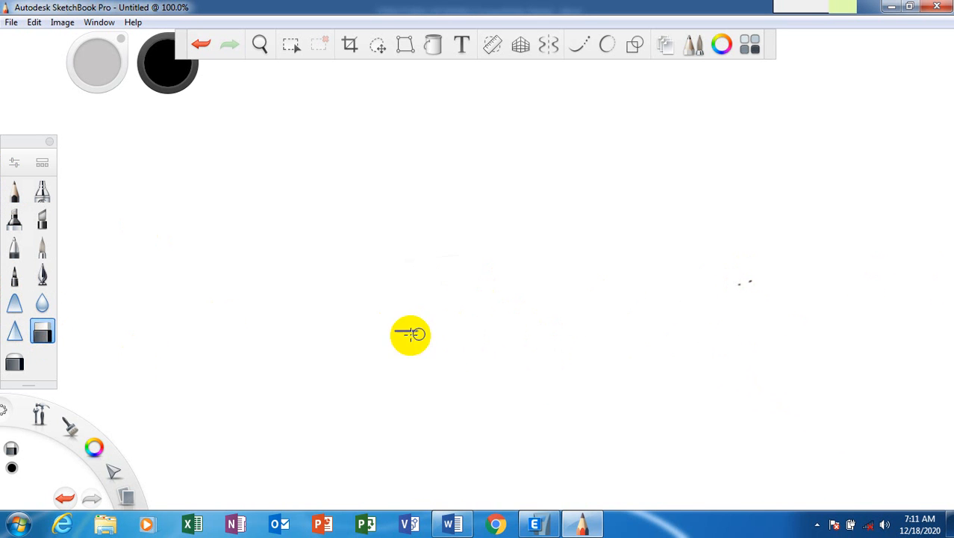
pyautogui.click(14, 192)
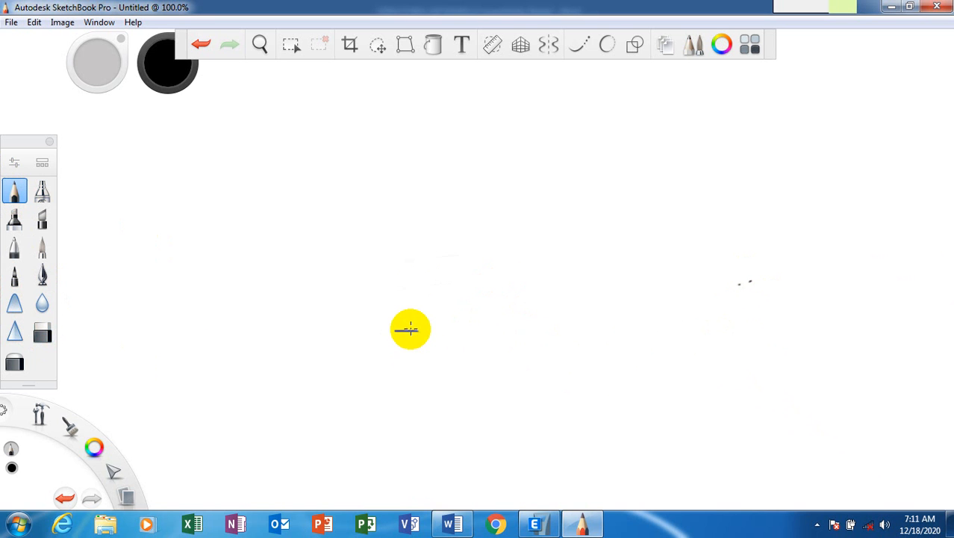
# Draw the beam line with left, middle and right supports beneath it.
pyautogui.moveTo(413, 330); pyautogui.dragTo(628, 322)
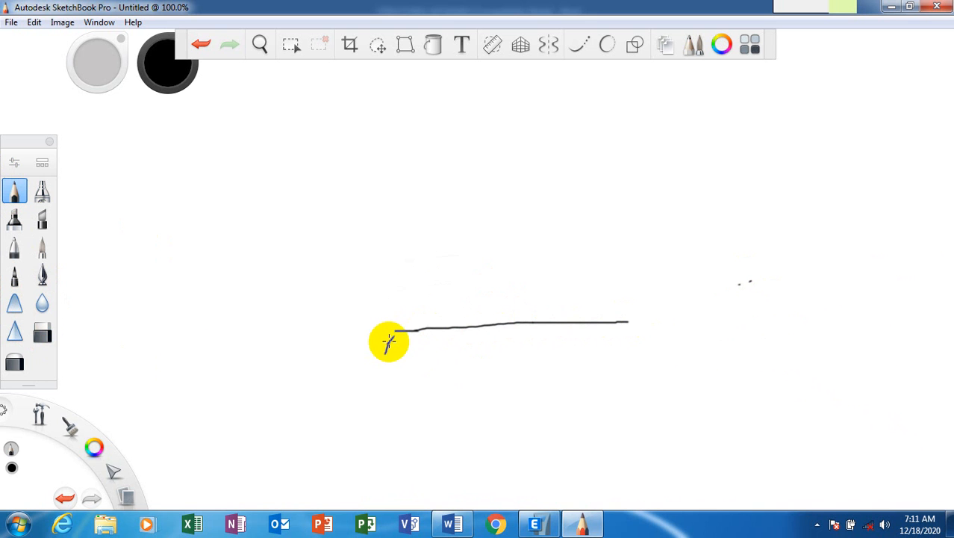
pyautogui.moveTo(394, 333)
pyautogui.mouseDown()
pyautogui.moveTo(415, 356)
pyautogui.moveTo(382, 356)
pyautogui.mouseUp()
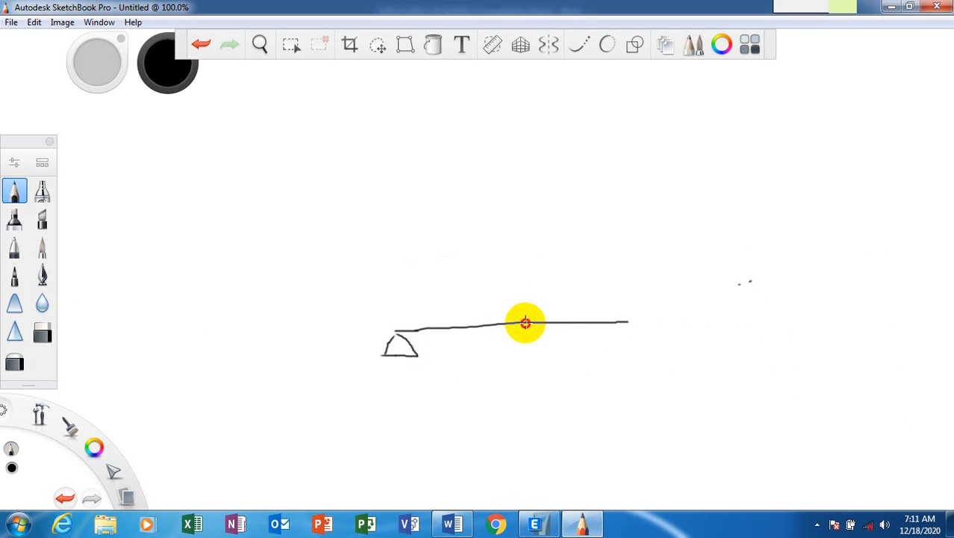
pyautogui.moveTo(526, 323)
pyautogui.mouseDown()
pyautogui.moveTo(533, 345)
pyautogui.moveTo(547, 324)
pyautogui.moveTo(524, 326)
pyautogui.mouseUp()
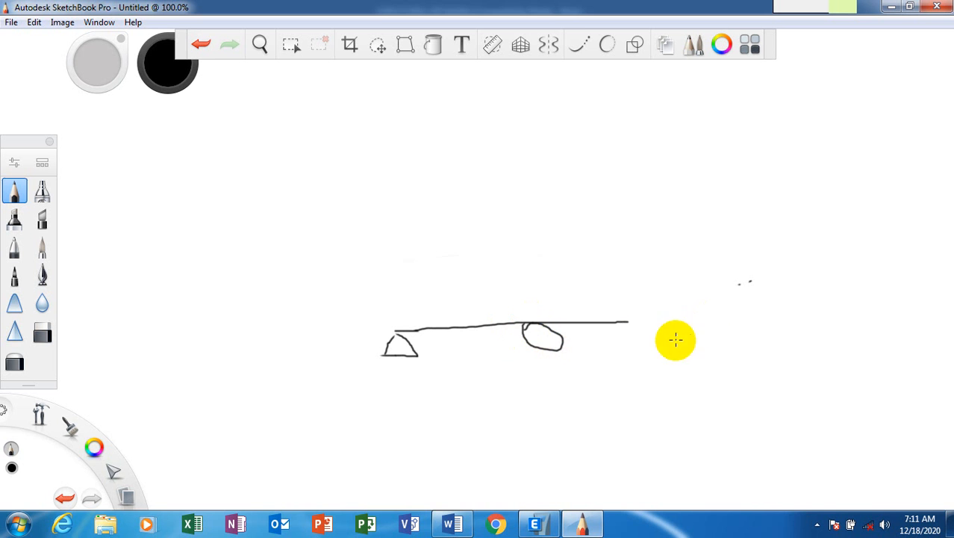
pyautogui.moveTo(632, 322)
pyautogui.mouseDown()
pyautogui.moveTo(627, 334)
pyautogui.moveTo(624, 319)
pyautogui.moveTo(650, 334)
pyautogui.moveTo(626, 340)
pyautogui.mouseUp()
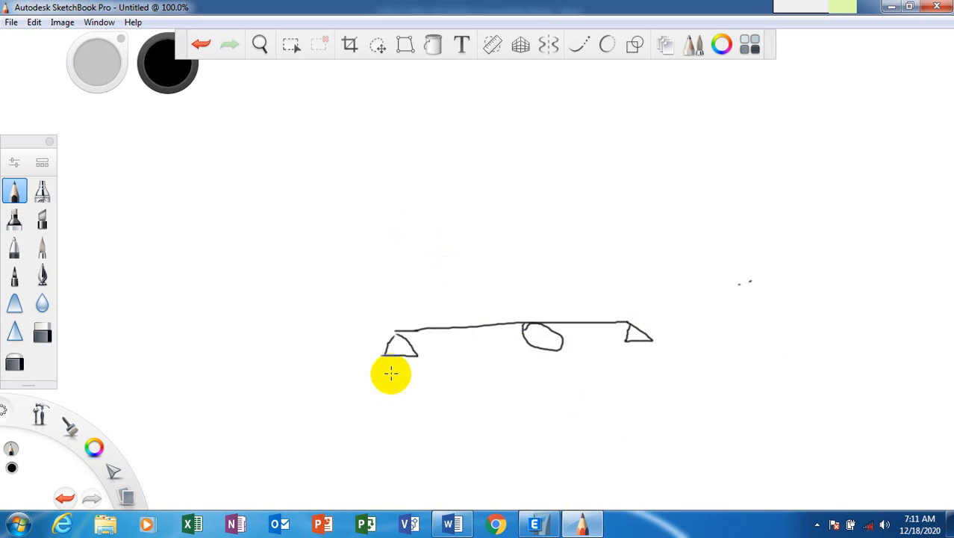
# Add a dimension line below the beam with a midpoint tick and 6m under each span.
pyautogui.moveTo(396, 366)
pyautogui.mouseDown()
pyautogui.moveTo(402, 389)
pyautogui.moveTo(660, 389)
pyautogui.mouseUp()
pyautogui.moveTo(557, 373); pyautogui.dragTo(558, 408)
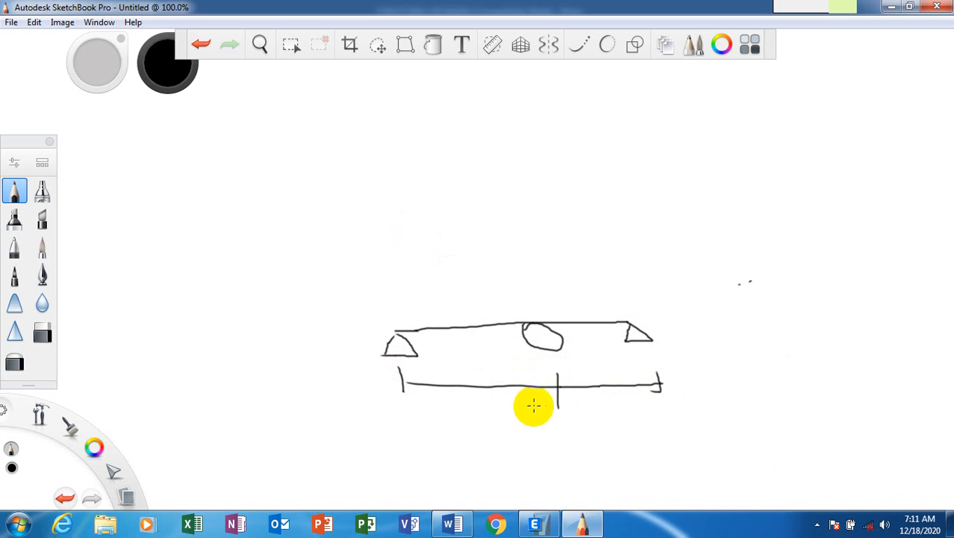
pyautogui.moveTo(486, 394)
pyautogui.mouseDown()
pyautogui.moveTo(485, 415)
pyautogui.moveTo(499, 405)
pyautogui.moveTo(513, 418)
pyautogui.mouseUp()
pyautogui.moveTo(597, 397)
pyautogui.mouseDown()
pyautogui.moveTo(596, 417)
pyautogui.moveTo(604, 410)
pyautogui.moveTo(626, 418)
pyautogui.mouseUp()
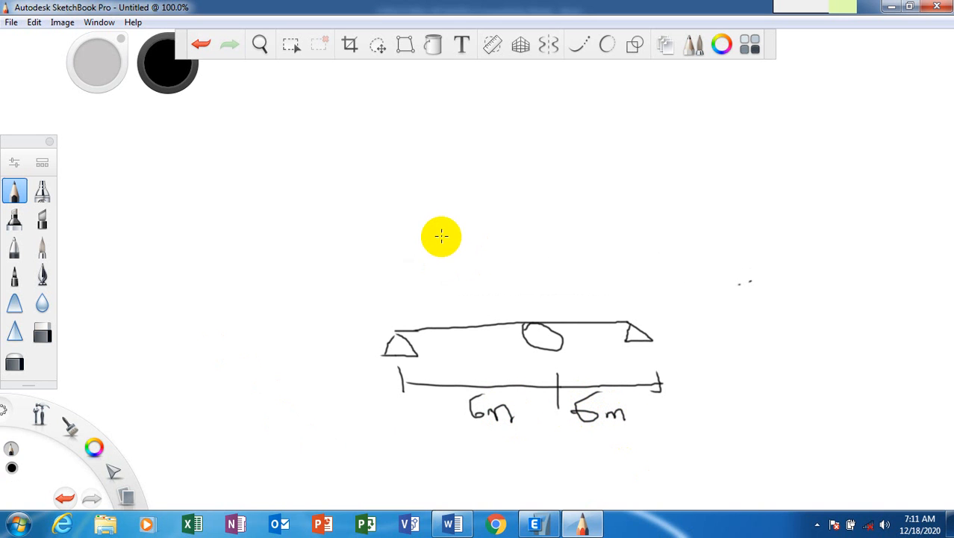
# Draw a downward load arrow on the left span labelled 10kN.
pyautogui.moveTo(442, 237)
pyautogui.mouseDown()
pyautogui.moveTo(439, 308)
pyautogui.moveTo(444, 299)
pyautogui.mouseUp()
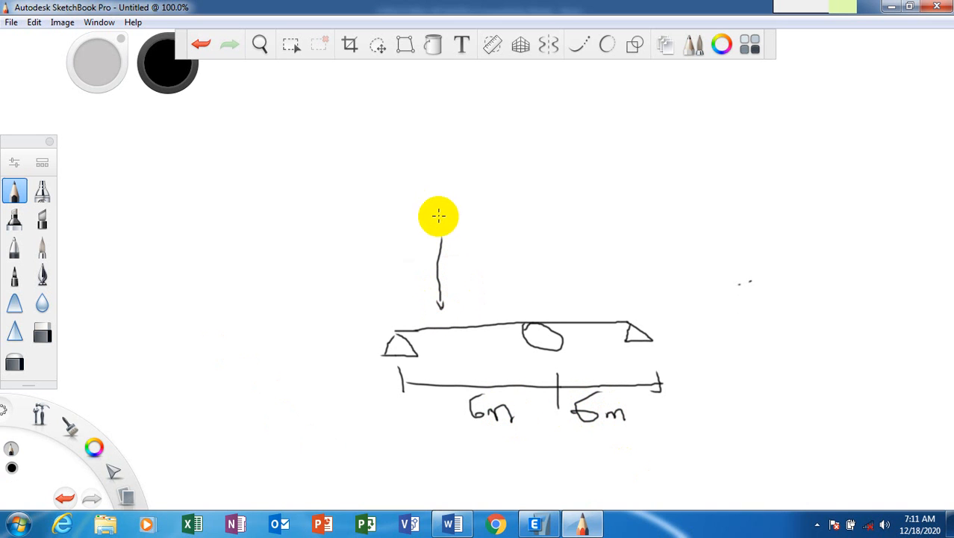
pyautogui.moveTo(422, 215)
pyautogui.mouseDown()
pyautogui.moveTo(423, 252)
pyautogui.moveTo(436, 225)
pyautogui.moveTo(453, 251)
pyautogui.moveTo(448, 241)
pyautogui.moveTo(486, 256)
pyautogui.mouseUp()
pyautogui.moveTo(490, 215); pyautogui.dragTo(487, 257)
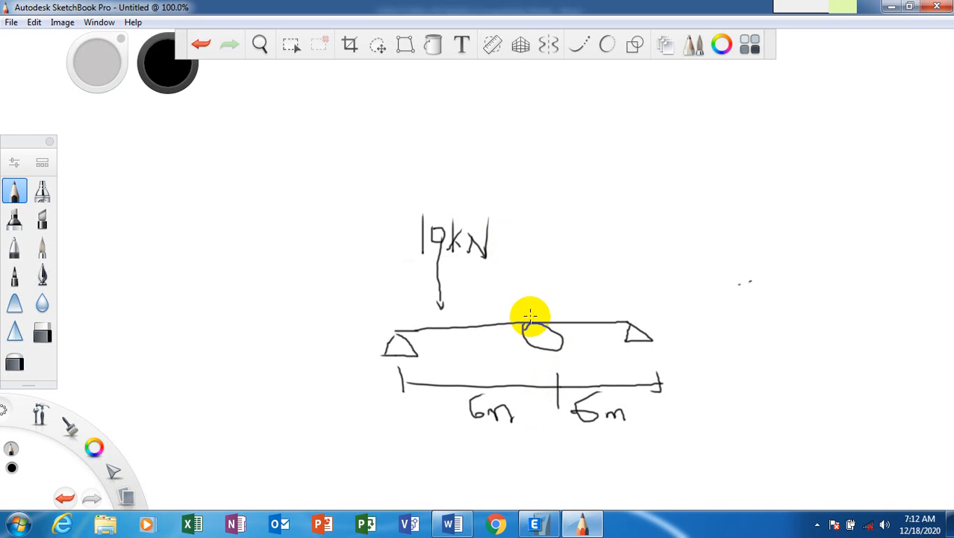
# Mark a 2m offset dimension from the middle support above the beam.
pyautogui.moveTo(533, 303); pyautogui.dragTo(536, 316)
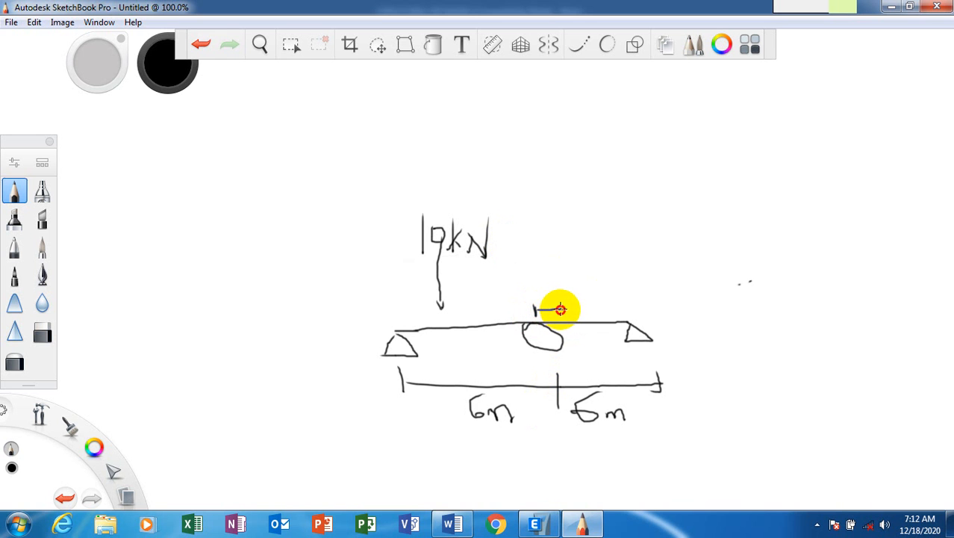
pyautogui.moveTo(567, 309); pyautogui.dragTo(569, 313)
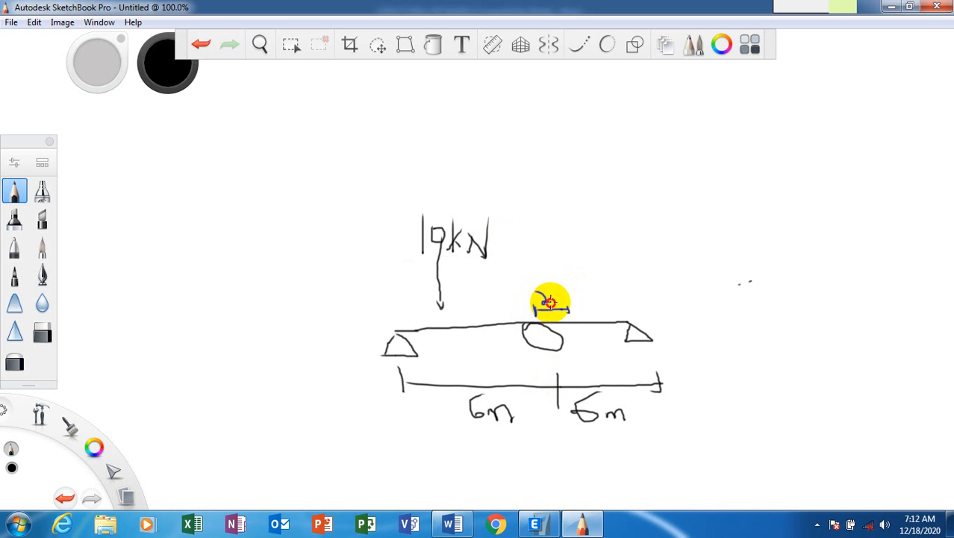
pyautogui.click(42, 331)
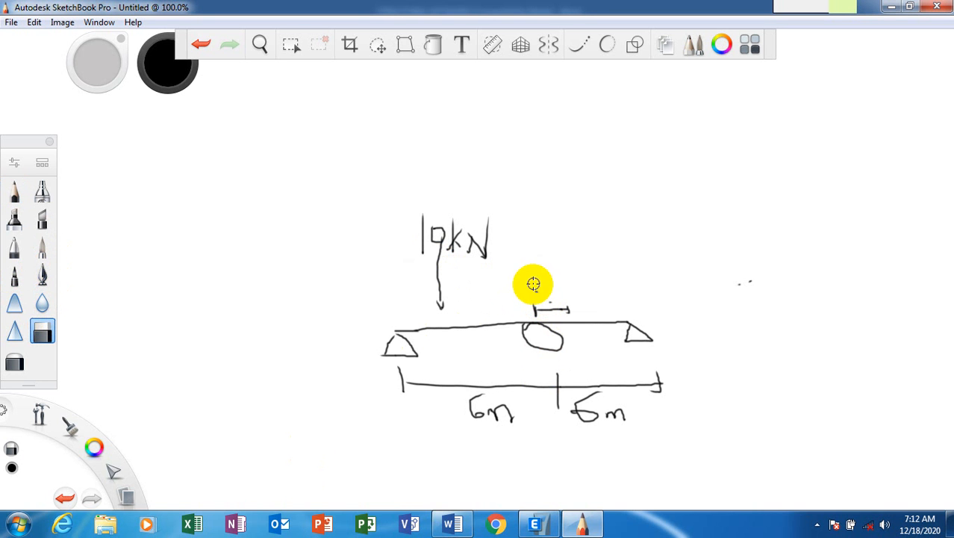
pyautogui.click(14, 191)
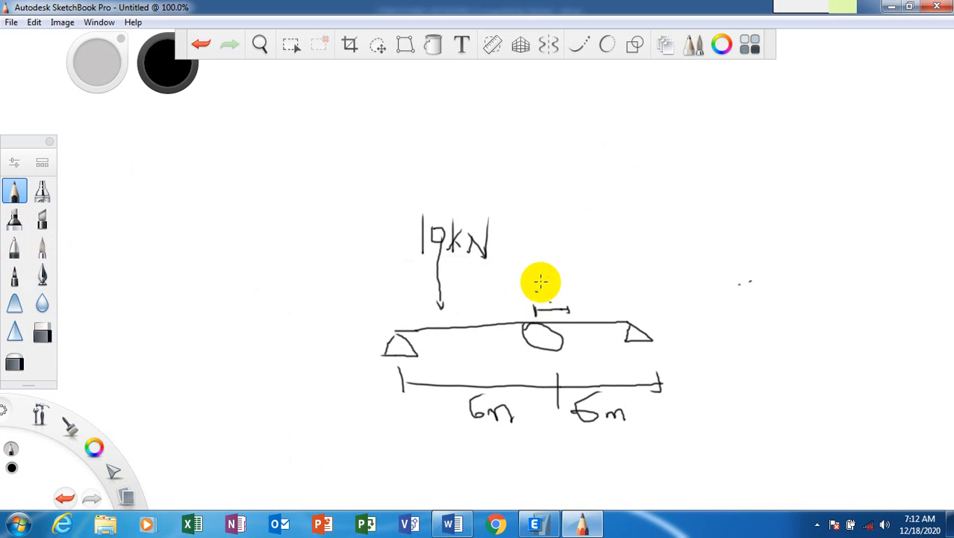
pyautogui.moveTo(534, 283)
pyautogui.mouseDown()
pyautogui.moveTo(551, 275)
pyautogui.moveTo(545, 291)
pyautogui.moveTo(565, 293)
pyautogui.mouseUp()
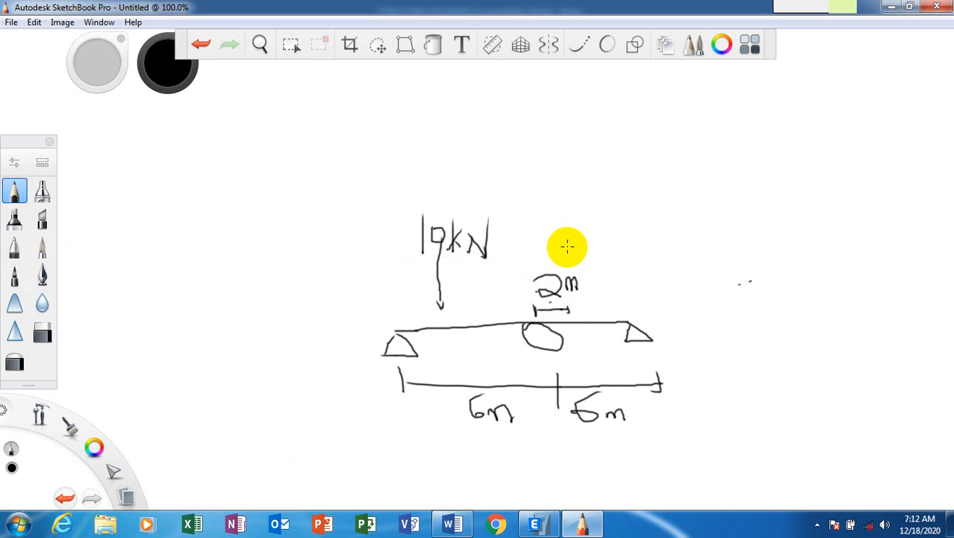
# Draw the second load arrow on the right span and a dashed line through the left support.
pyautogui.moveTo(568, 248); pyautogui.dragTo(577, 297)
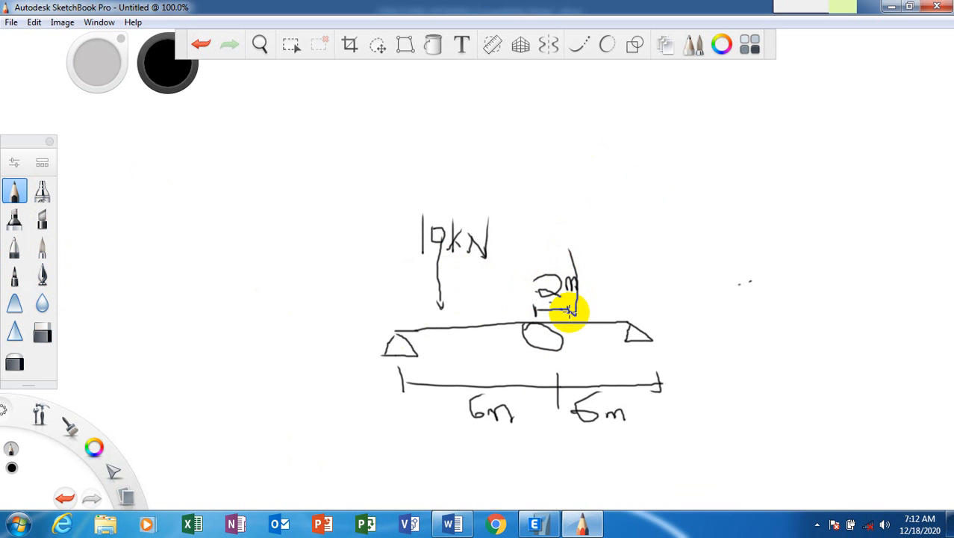
pyautogui.moveTo(577, 306); pyautogui.dragTo(580, 310)
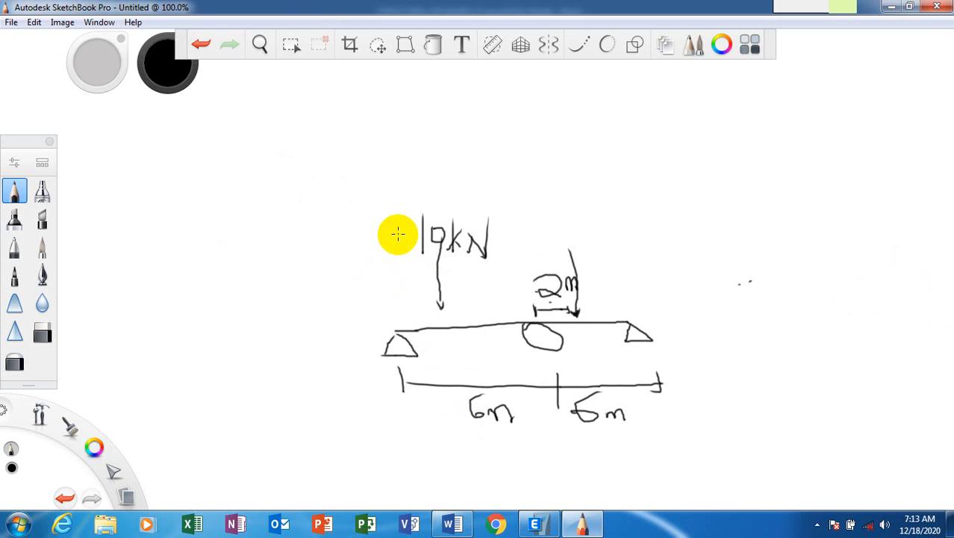
pyautogui.moveTo(396, 232)
pyautogui.mouseDown()
pyautogui.moveTo(384, 284)
pyautogui.moveTo(393, 359)
pyautogui.moveTo(383, 451)
pyautogui.moveTo(393, 472)
pyautogui.mouseUp()
pyautogui.click(390, 295)
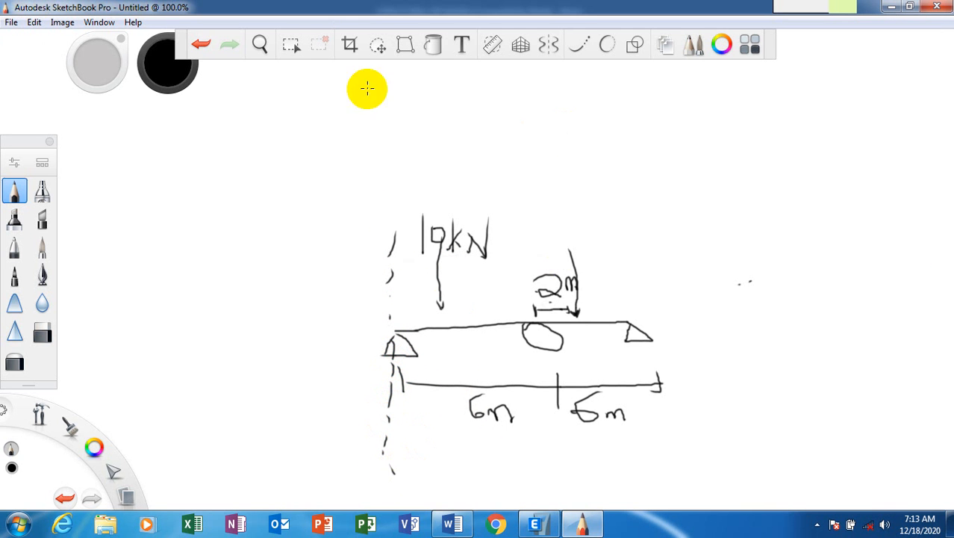
# Draw dashed grid lines through the middle and right supports and horizontally along the beam.
pyautogui.moveTo(541, 212); pyautogui.dragTo(537, 448)
pyautogui.moveTo(533, 492); pyautogui.dragTo(533, 511)
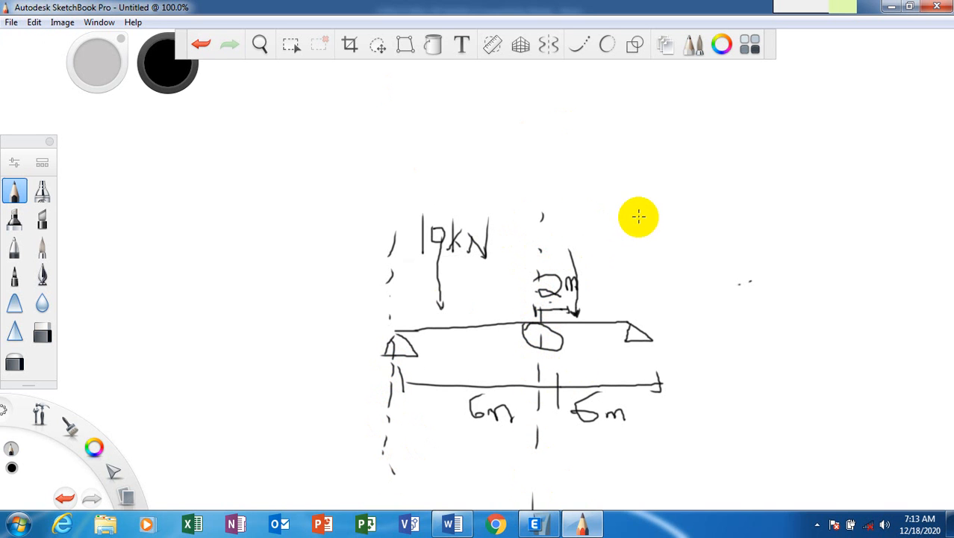
pyautogui.moveTo(638, 217); pyautogui.dragTo(632, 442)
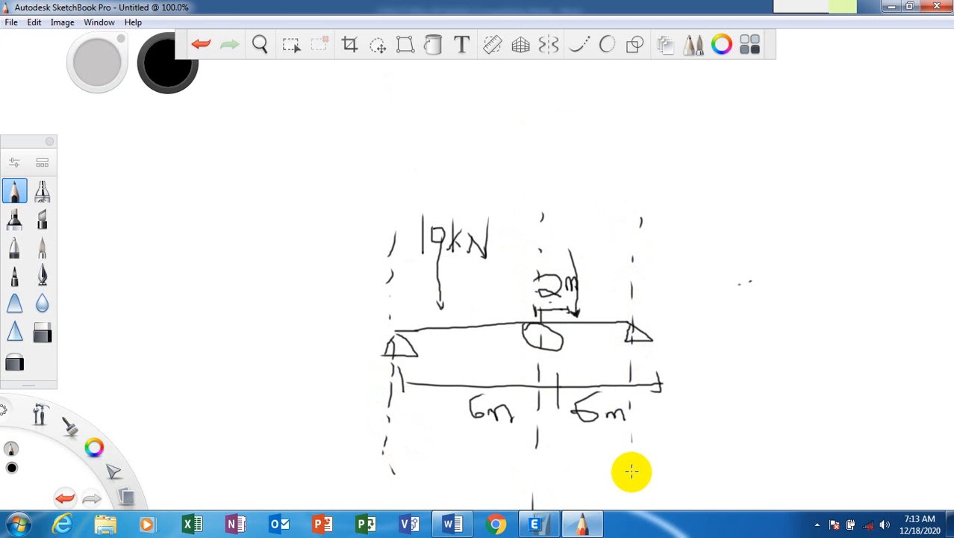
pyautogui.moveTo(263, 333); pyautogui.dragTo(814, 322)
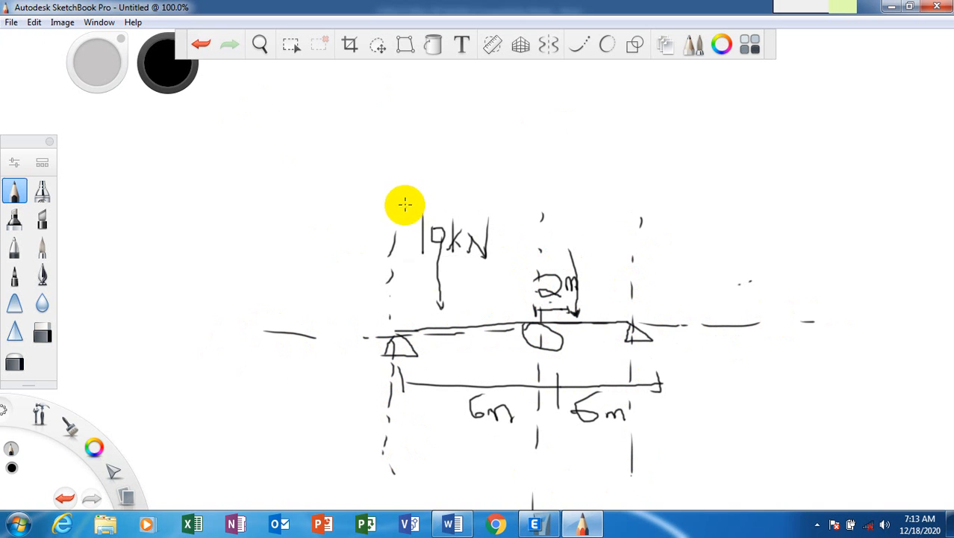
# Label the grid lines A, B and C at top and bottom, and tick the horizontal line's ends.
pyautogui.moveTo(395, 207)
pyautogui.mouseDown()
pyautogui.moveTo(377, 243)
pyautogui.moveTo(412, 243)
pyautogui.moveTo(459, 209)
pyautogui.mouseUp()
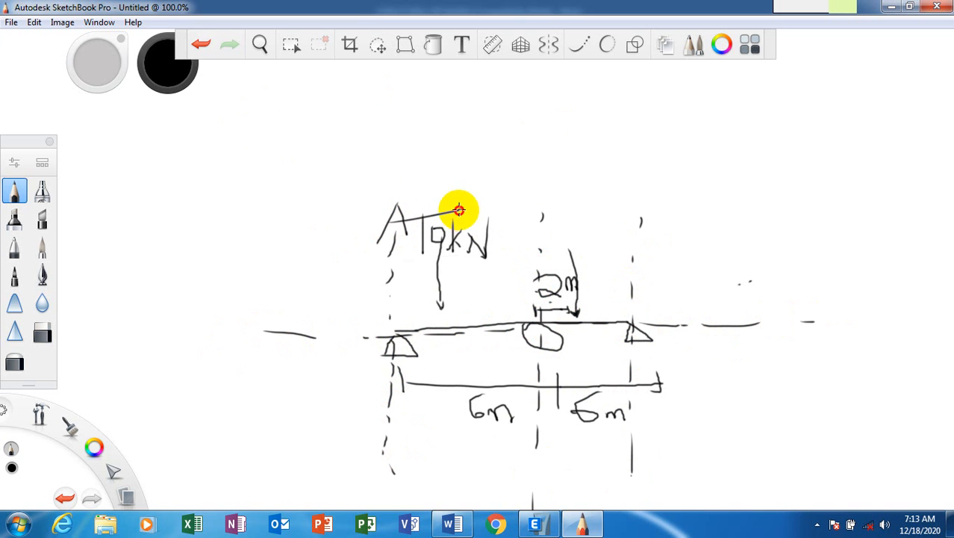
pyautogui.scroll(-1, 442, 224)
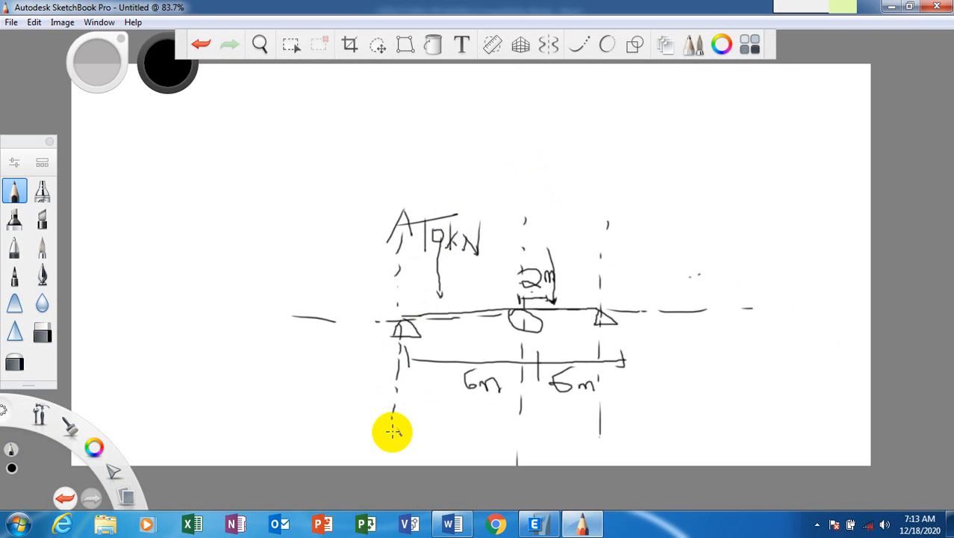
pyautogui.scroll(1, 389, 445)
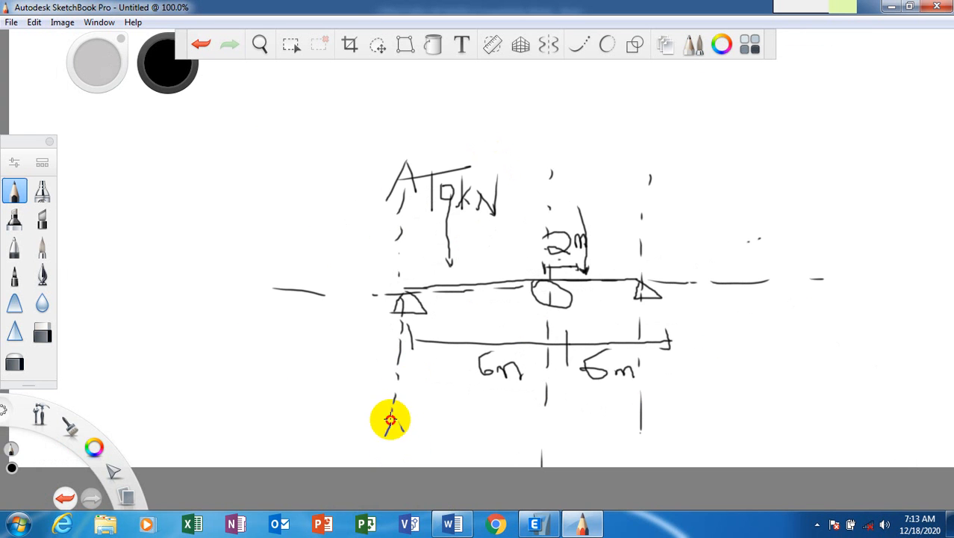
pyautogui.moveTo(389, 420)
pyautogui.mouseDown()
pyautogui.moveTo(409, 441)
pyautogui.moveTo(404, 421)
pyautogui.mouseUp()
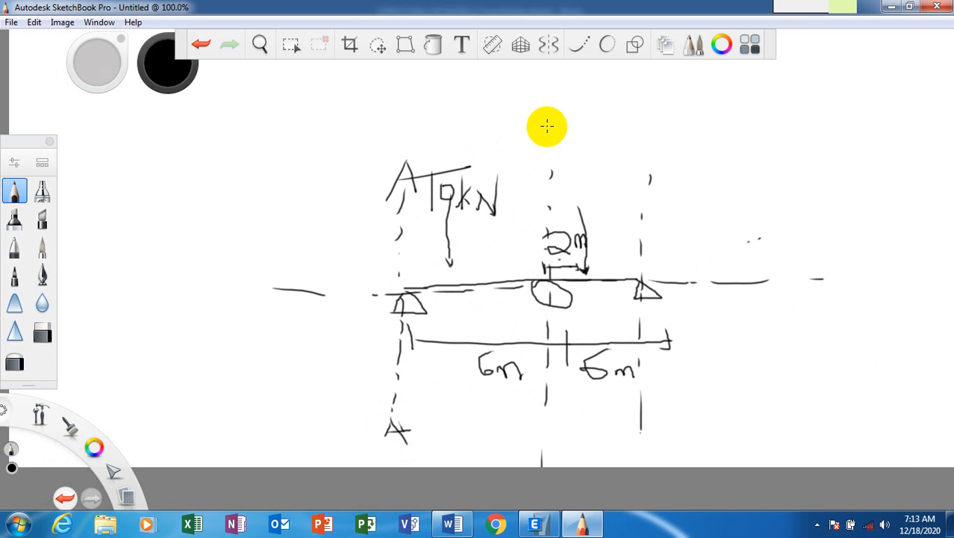
pyautogui.moveTo(548, 128); pyautogui.dragTo(553, 157)
pyautogui.moveTo(555, 141); pyautogui.dragTo(553, 156)
pyautogui.moveTo(542, 433)
pyautogui.mouseDown()
pyautogui.moveTo(544, 398)
pyautogui.moveTo(562, 419)
pyautogui.moveTo(534, 420)
pyautogui.mouseUp()
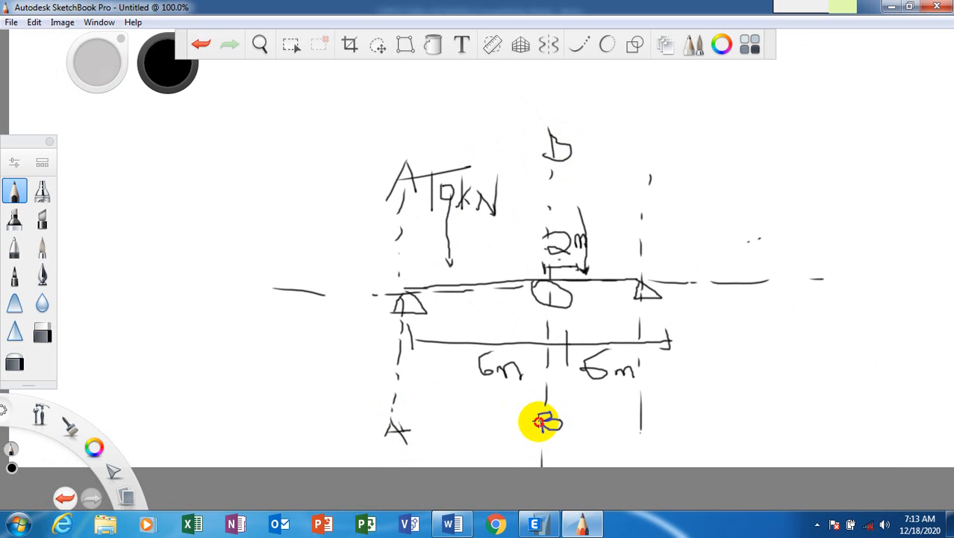
pyautogui.moveTo(655, 135); pyautogui.dragTo(666, 157)
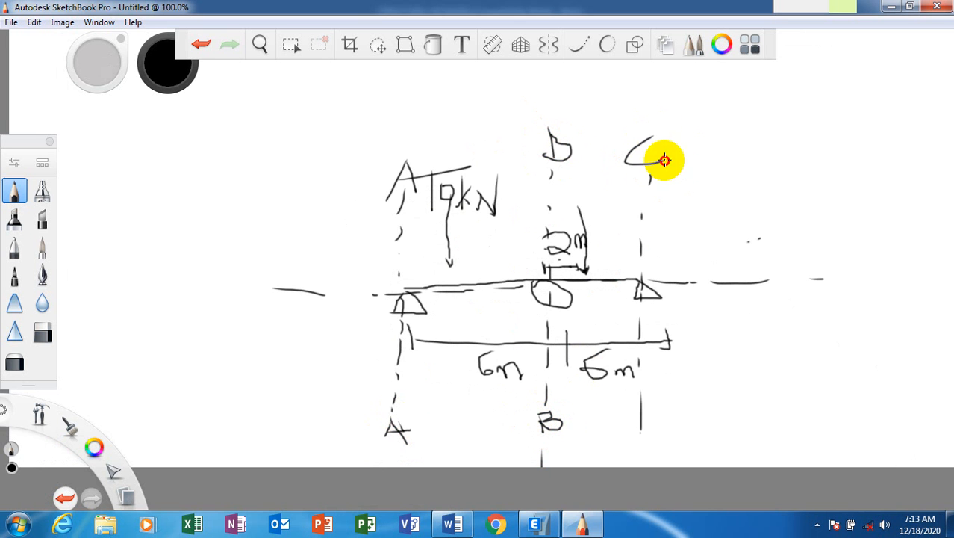
pyautogui.moveTo(639, 428); pyautogui.dragTo(657, 445)
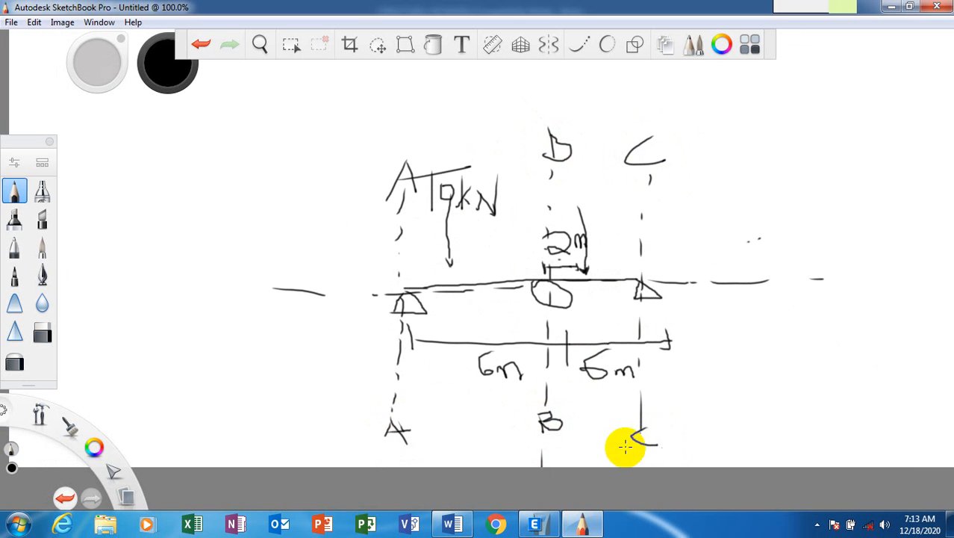
pyautogui.moveTo(255, 276); pyautogui.dragTo(258, 303)
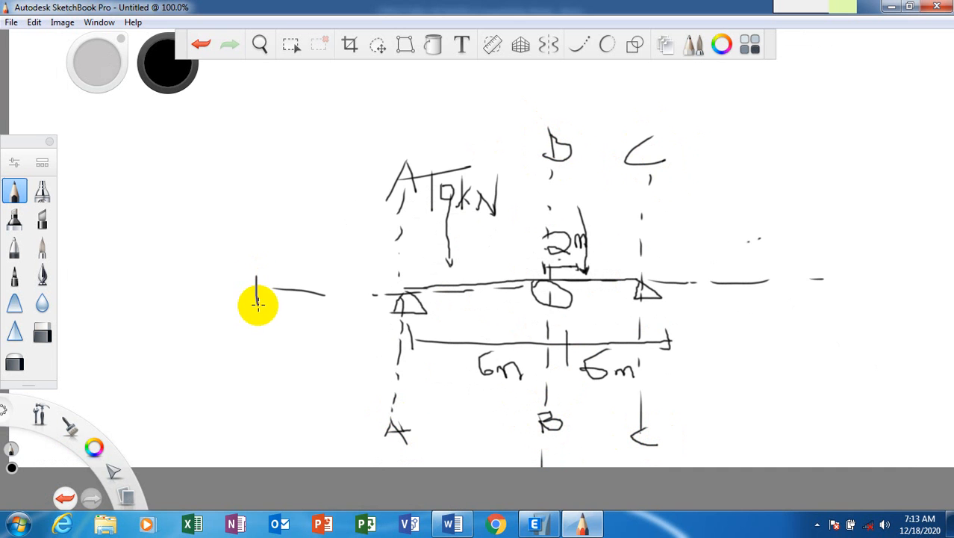
pyautogui.moveTo(838, 264); pyautogui.dragTo(836, 303)
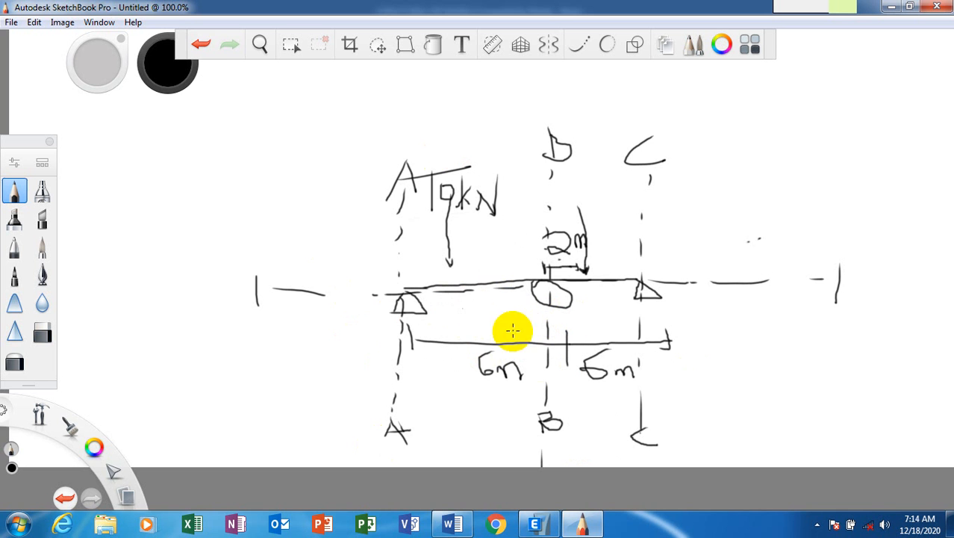
# Bring ETABS's New Model Quick Templates, showing the default 4×4 grid at 8 m, to the front.
pyautogui.click(548, 528)
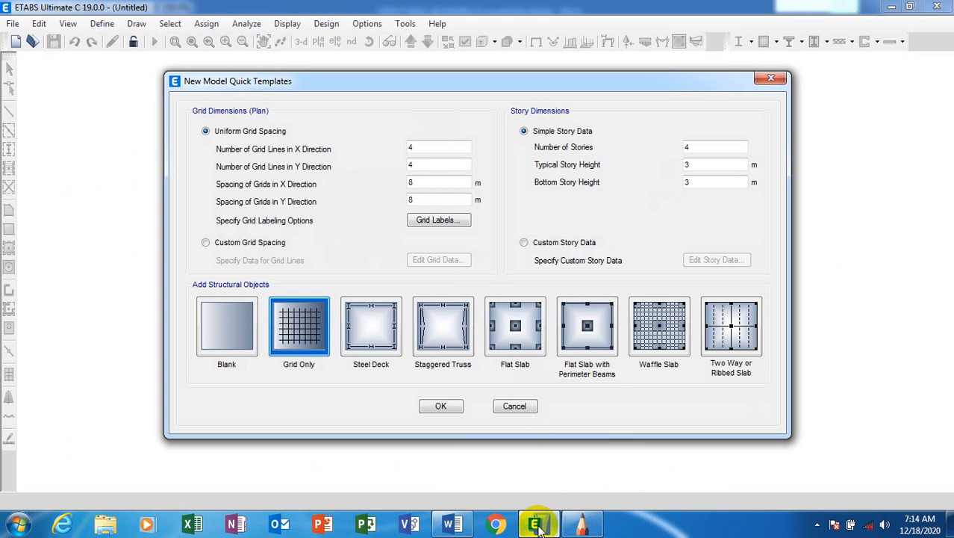
pyautogui.moveTo(548, 530)
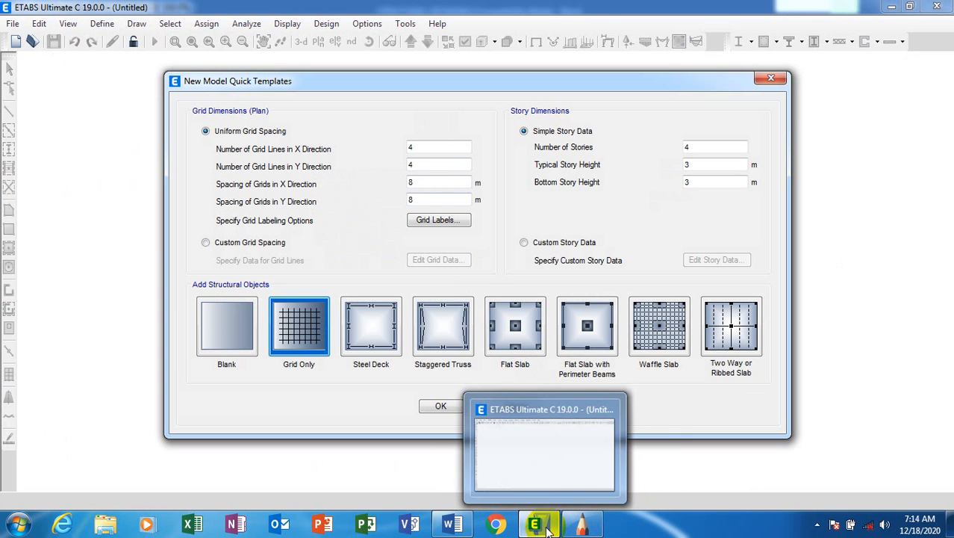
pyautogui.click(519, 448)
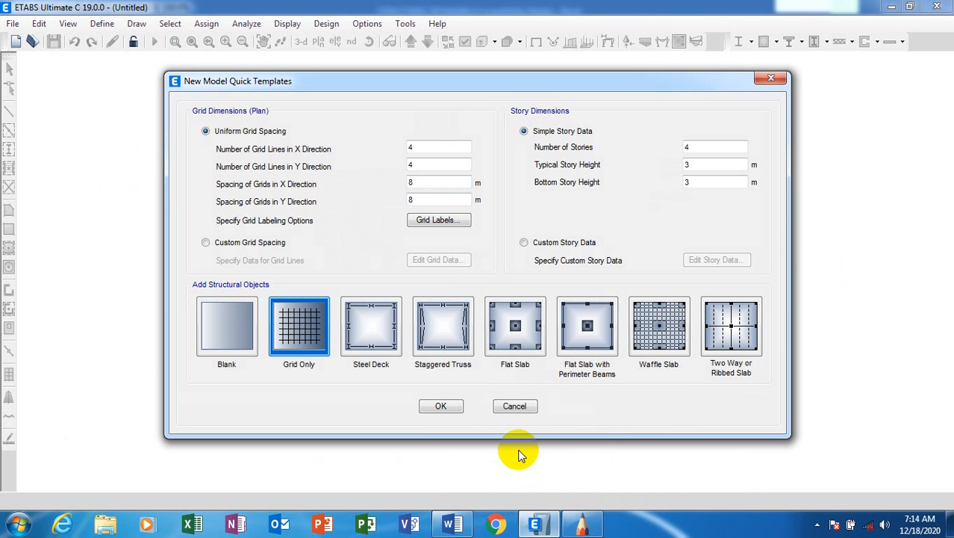
pyautogui.click(581, 524)
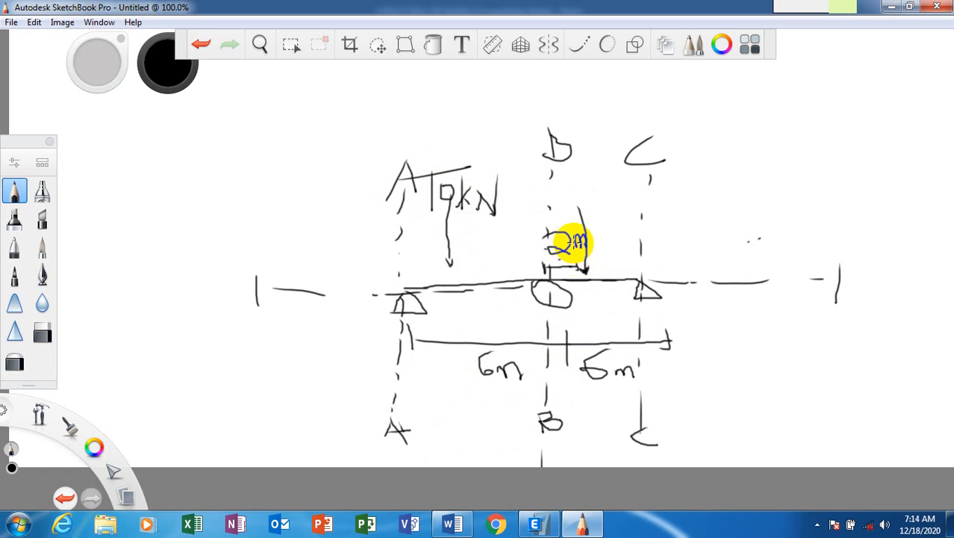
pyautogui.click(535, 525)
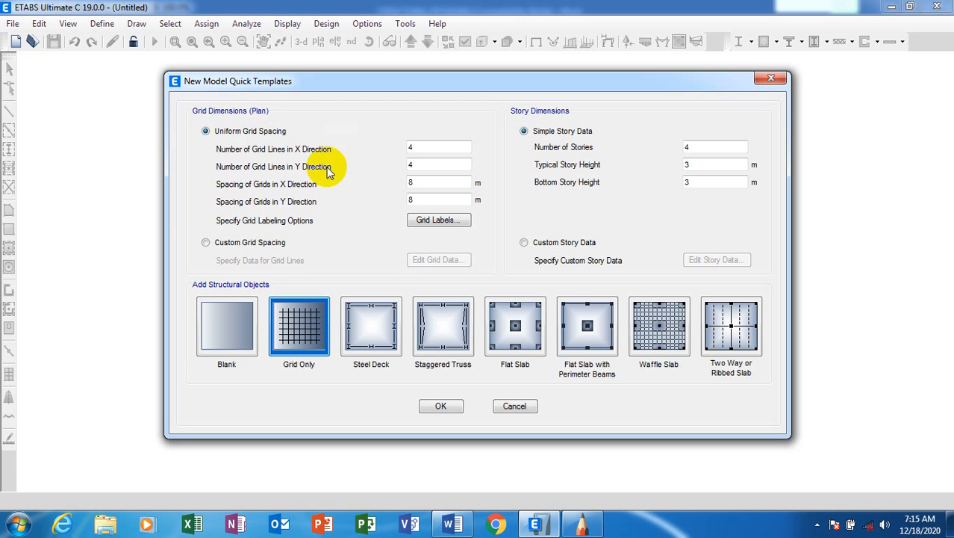
# Choose Custom Grid Spacing and open Edit Grid Data, then mark a loop under the left support in SketchBook.
pyautogui.click(209, 242)
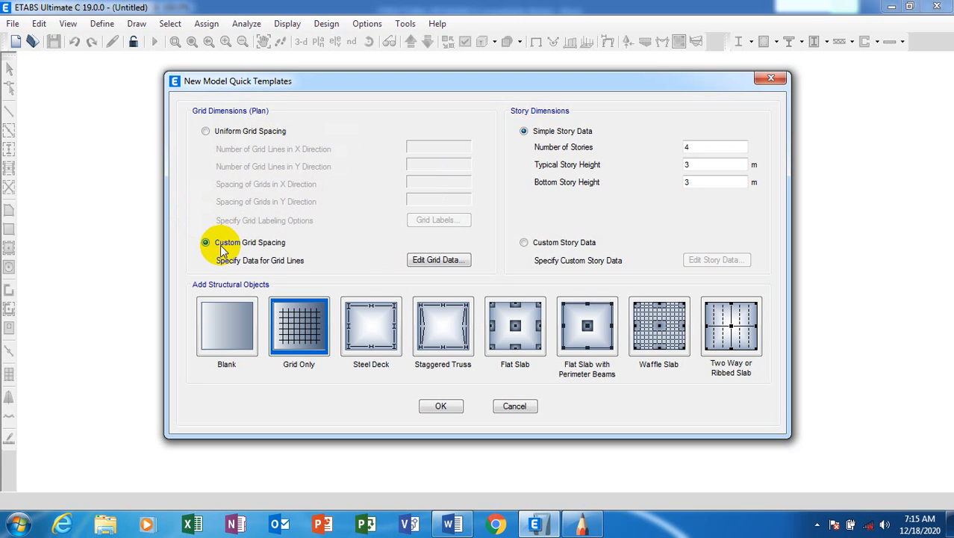
pyautogui.click(456, 266)
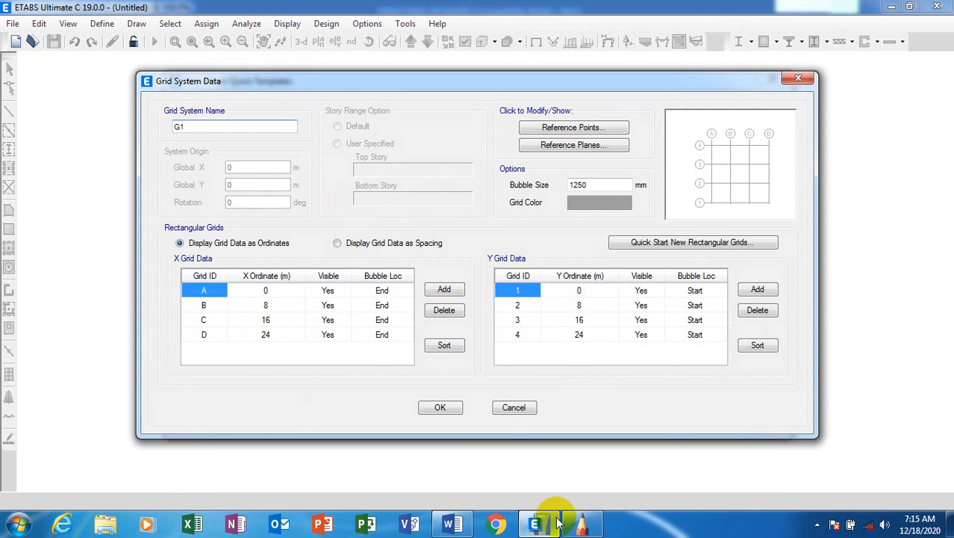
pyautogui.moveTo(575, 530)
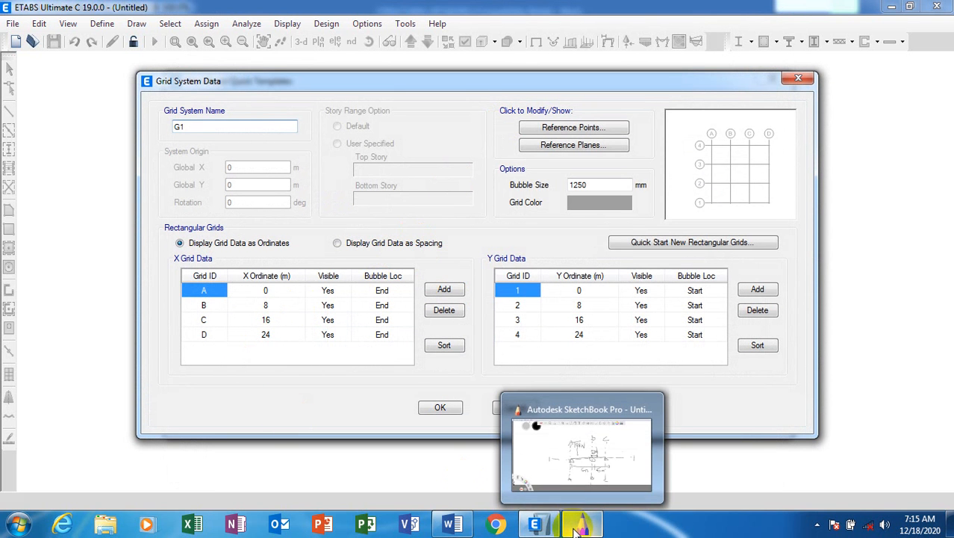
pyautogui.click(579, 525)
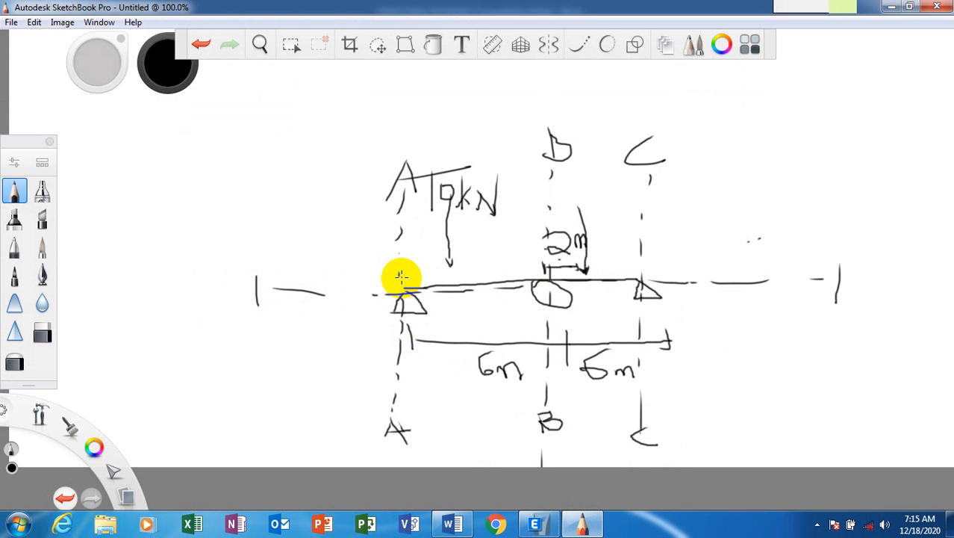
pyautogui.moveTo(403, 327)
pyautogui.mouseDown()
pyautogui.moveTo(405, 335)
pyautogui.moveTo(407, 323)
pyautogui.mouseUp()
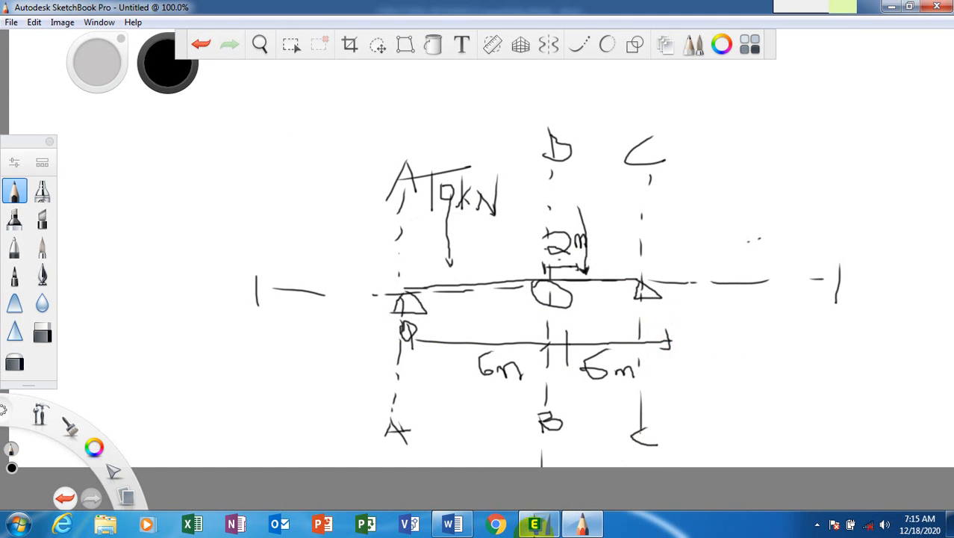
# Delete grid line D from the X Grid Data.
pyautogui.click(534, 526)
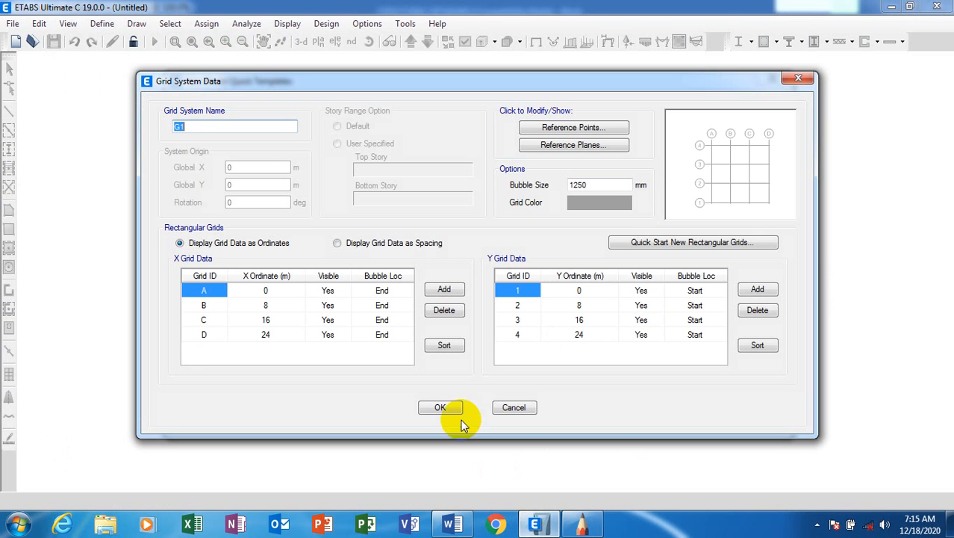
pyautogui.click(195, 339)
pyautogui.click(402, 340)
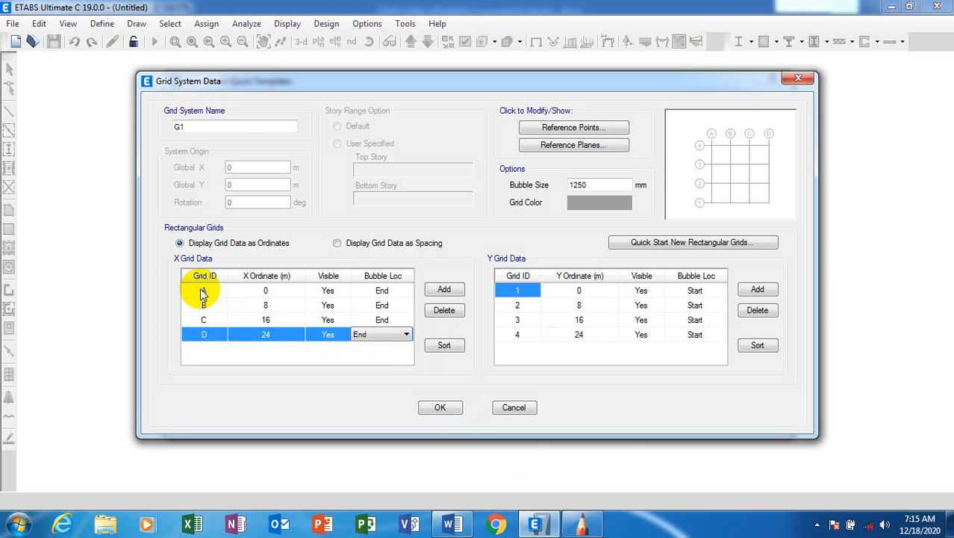
pyautogui.click(583, 526)
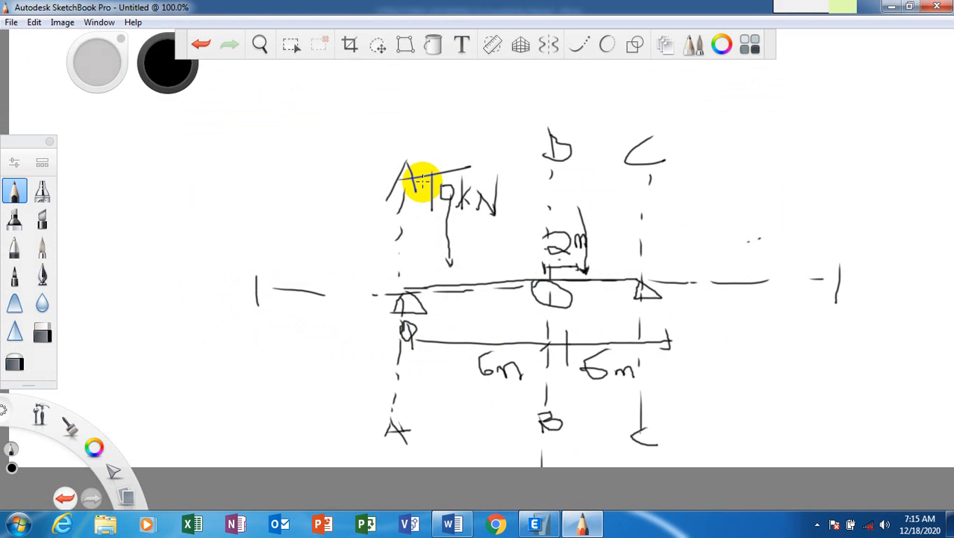
pyautogui.click(582, 526)
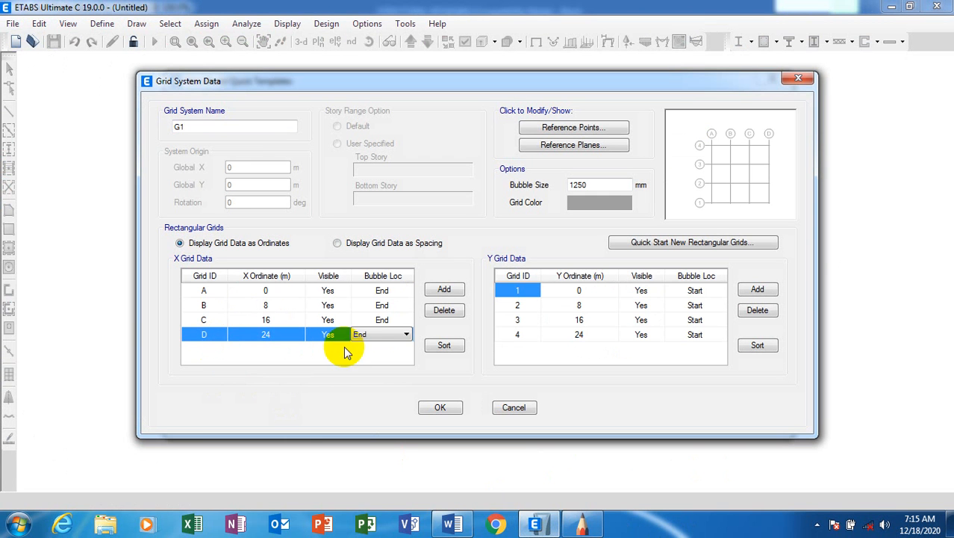
pyautogui.click(445, 310)
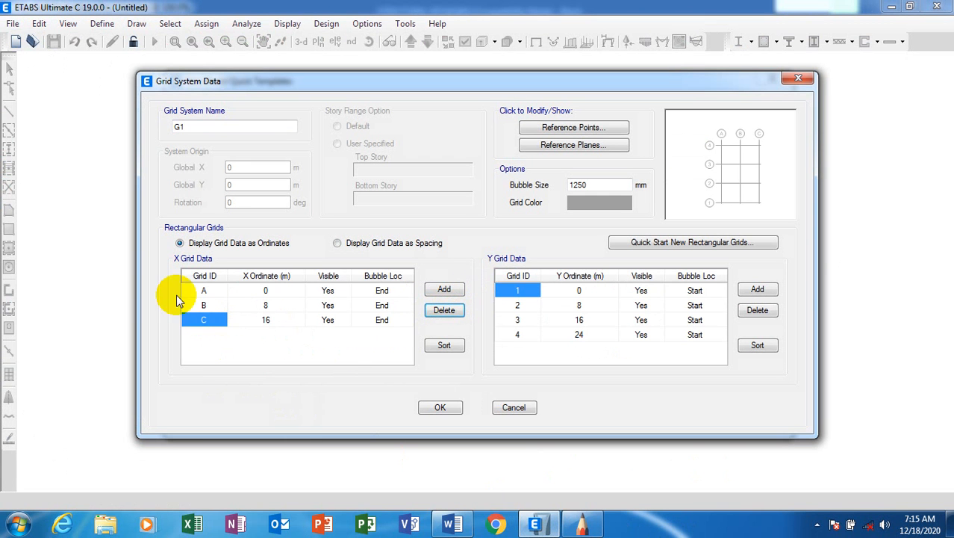
# Set grid B's X ordinate to 6 and grid C's to 12, then return to the sketch.
pyautogui.click(267, 305)
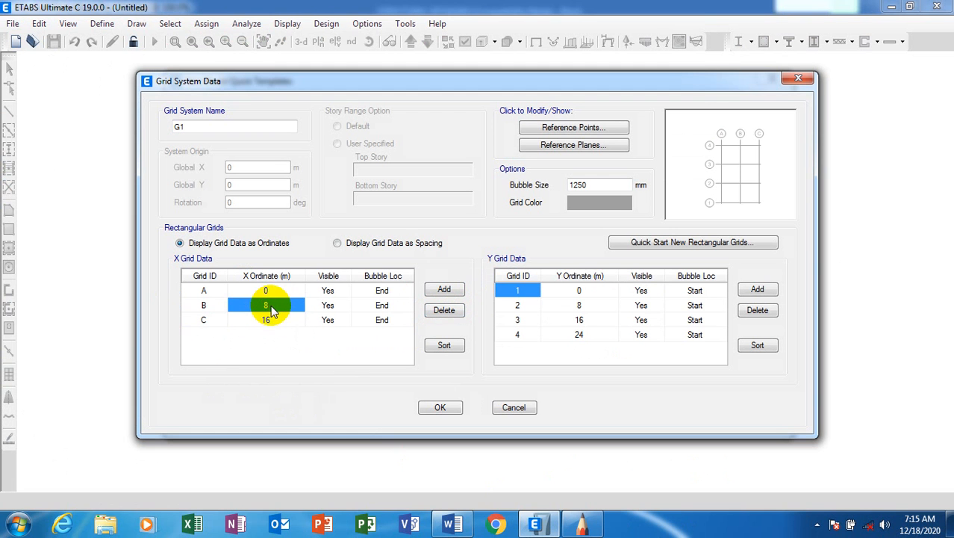
pyautogui.write('6')
pyautogui.click(269, 321)
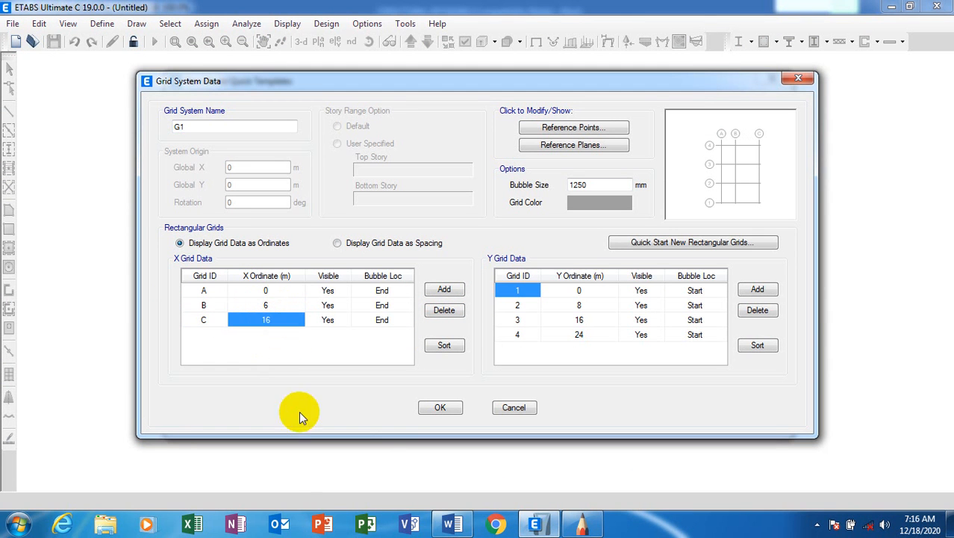
pyautogui.write('12')
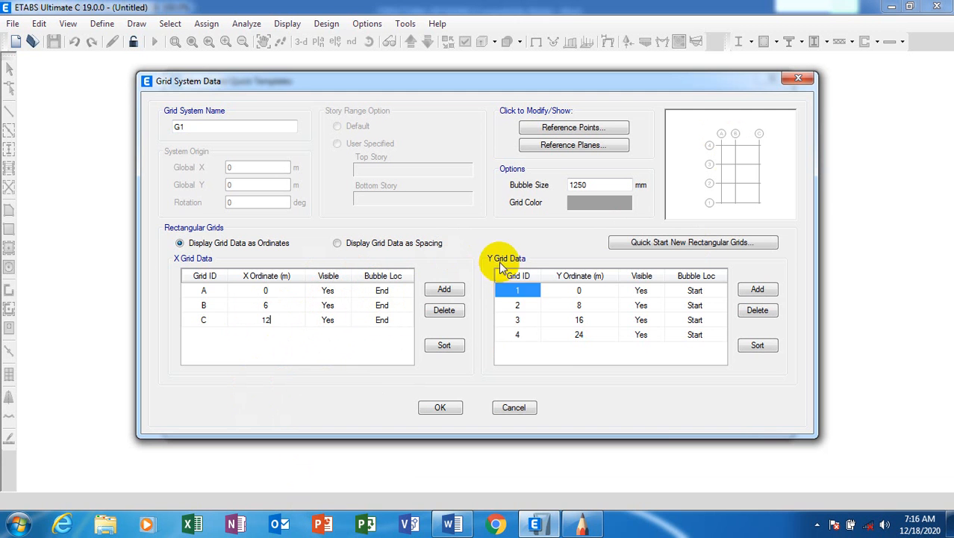
pyautogui.click(581, 525)
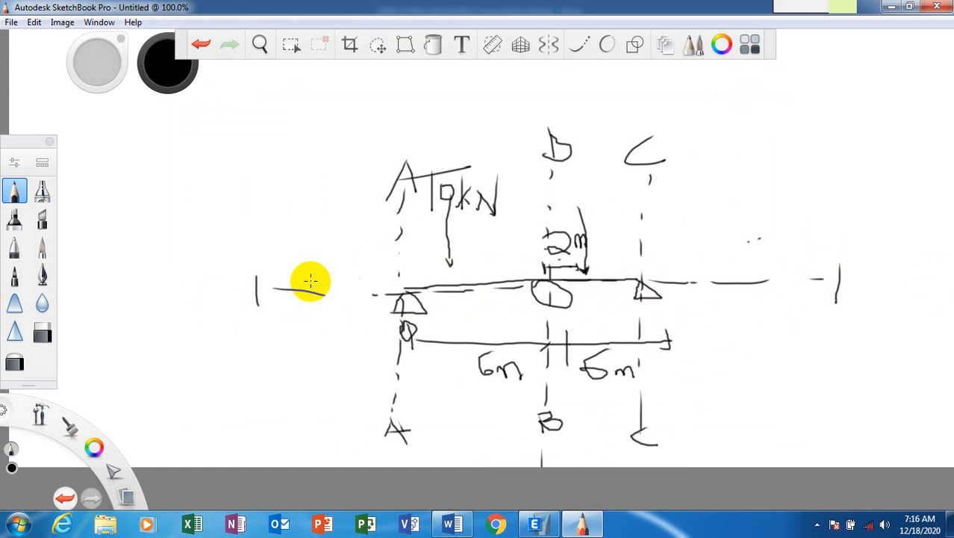
# Delete Y grid lines 2 to 4, leaving only gridline 1, and compare with the sketch.
pyautogui.click(535, 524)
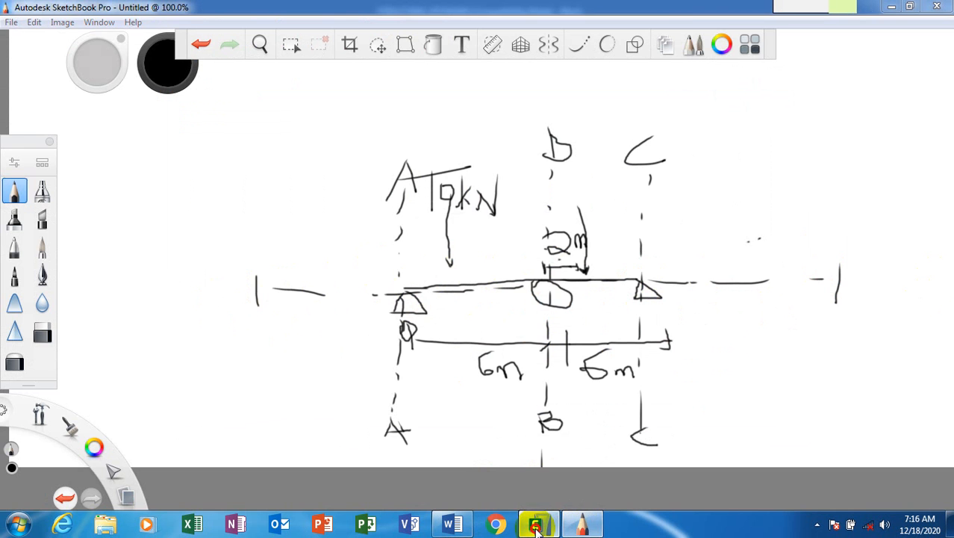
pyautogui.moveTo(504, 310); pyautogui.dragTo(707, 361)
pyautogui.click(757, 313)
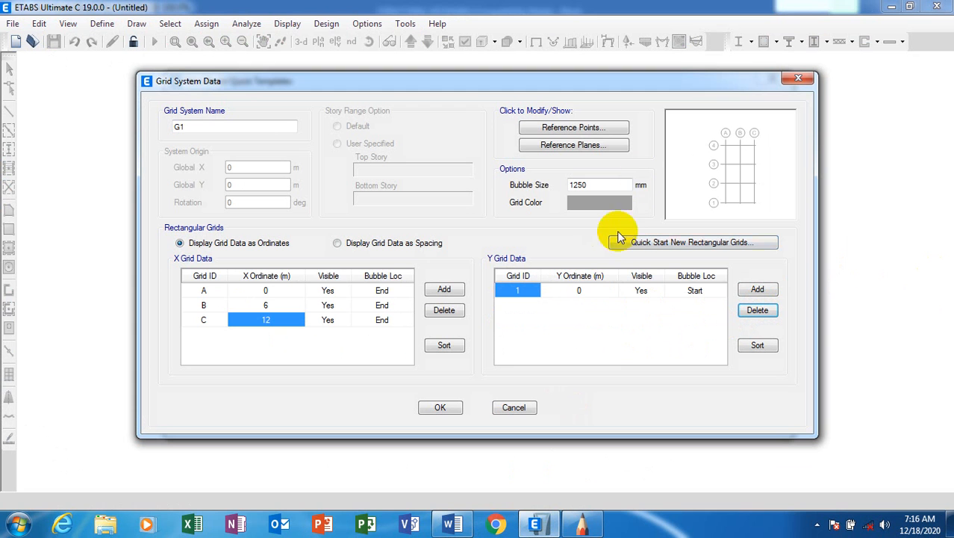
pyautogui.click(330, 306)
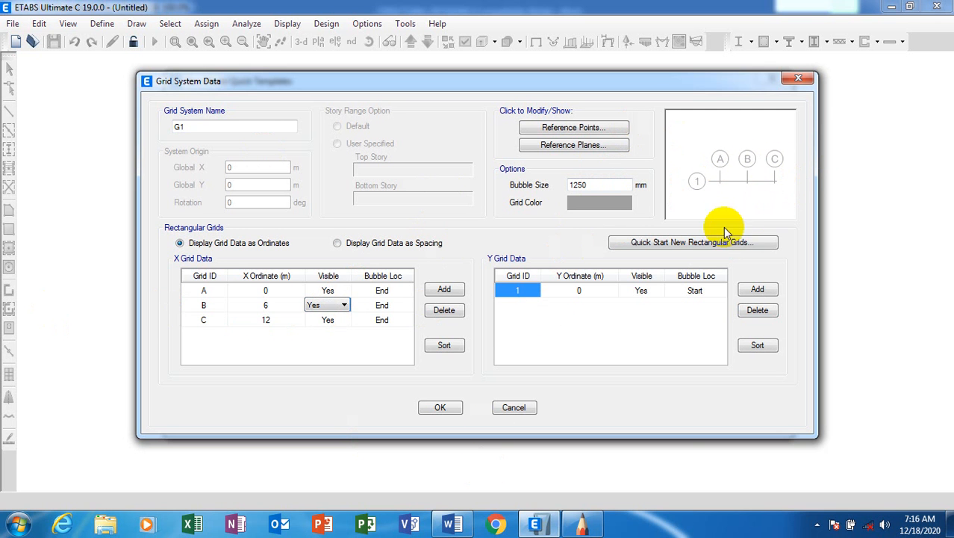
pyautogui.click(583, 528)
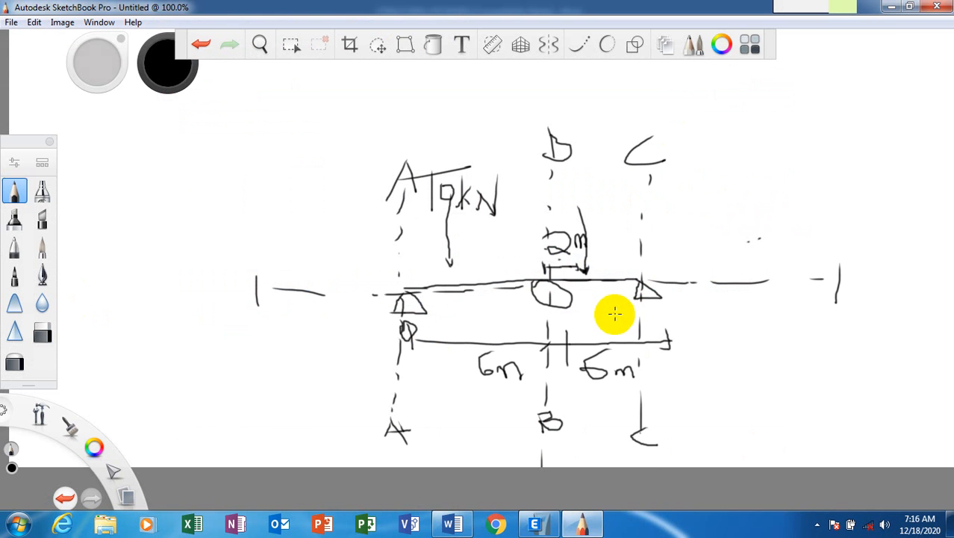
pyautogui.click(540, 526)
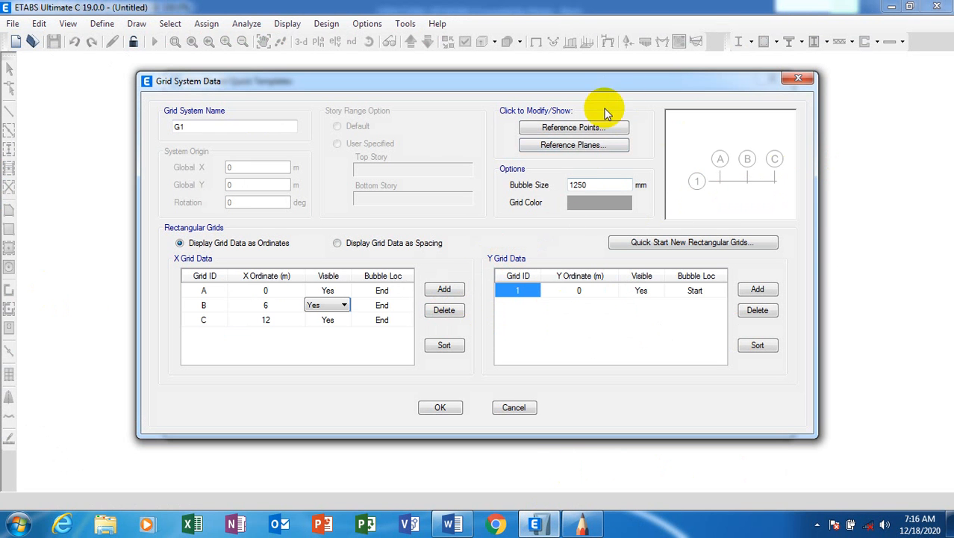
# Change the grid line colour to red.
pyautogui.click(588, 209)
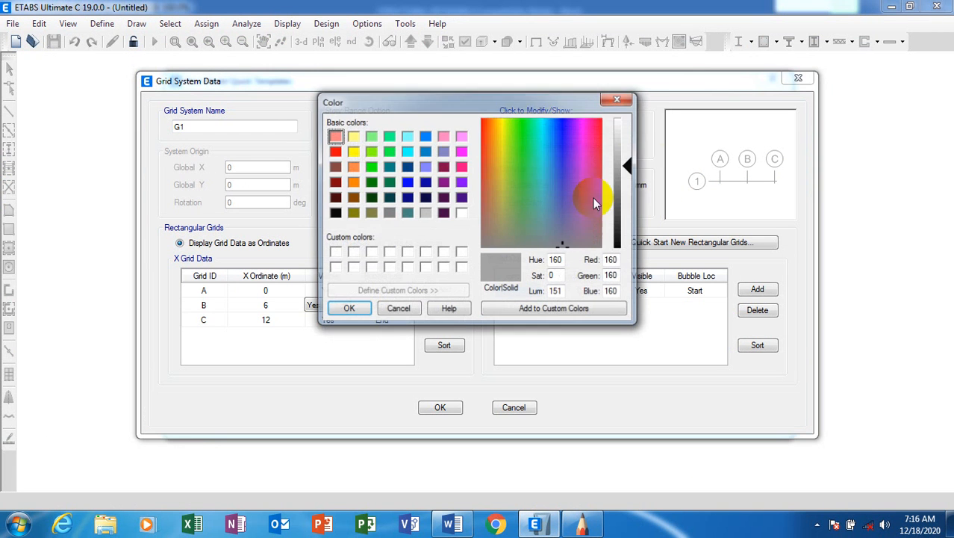
pyautogui.click(333, 152)
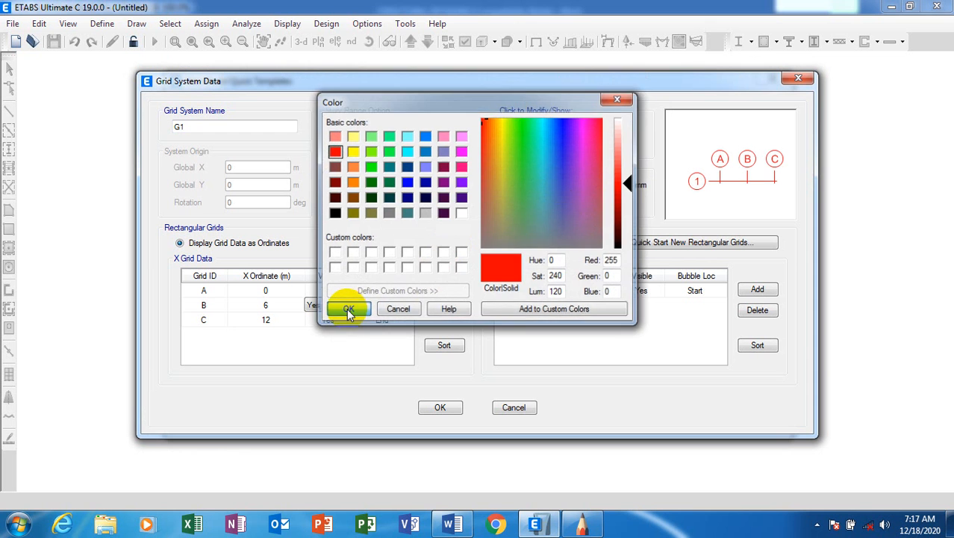
pyautogui.click(348, 310)
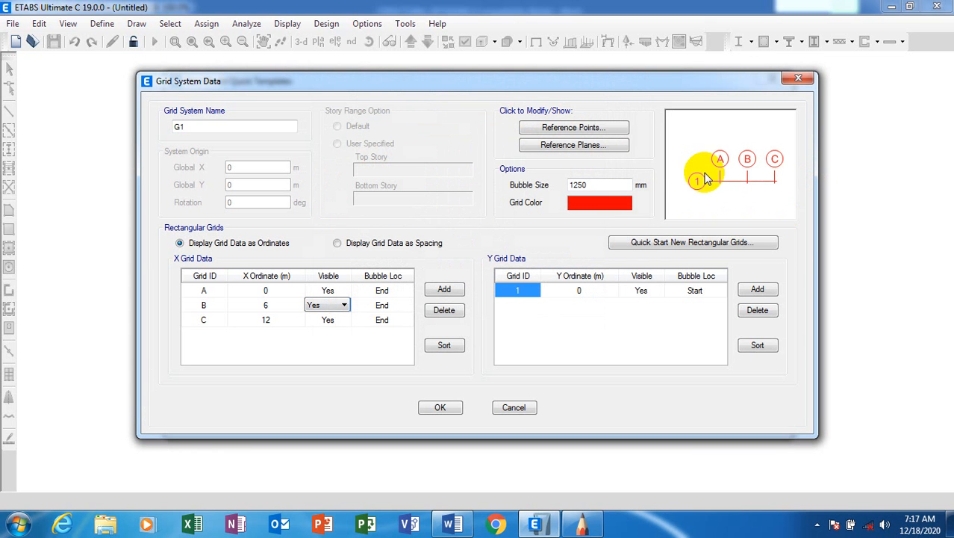
# Set the grid bubble size to 1500 mm and accept the G1 grid system data.
pyautogui.click(597, 186)
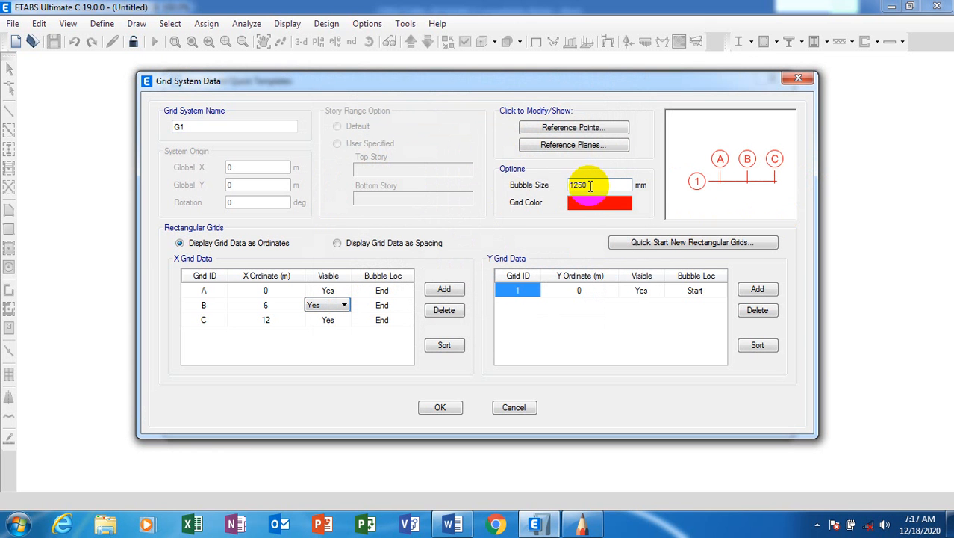
pyautogui.moveTo(591, 185); pyautogui.dragTo(567, 185)
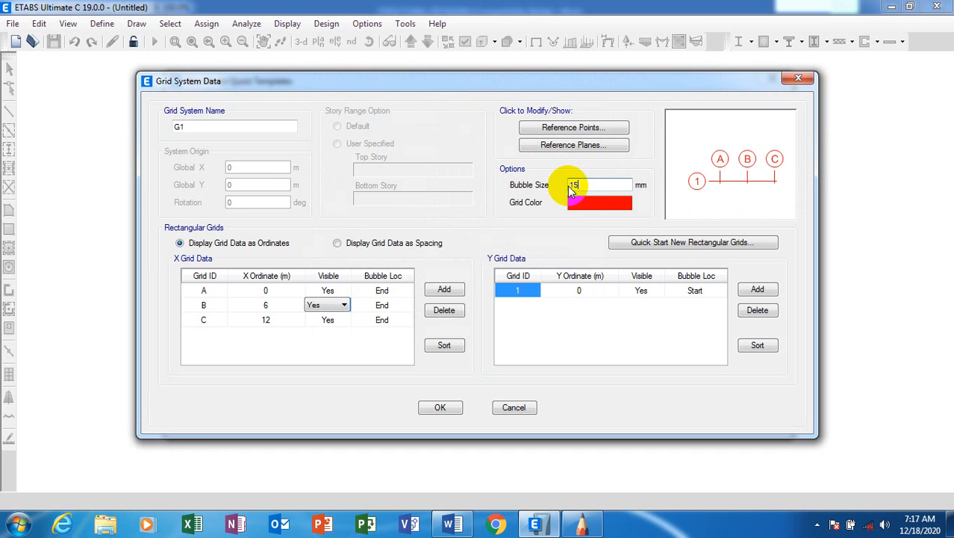
pyautogui.write('1500')
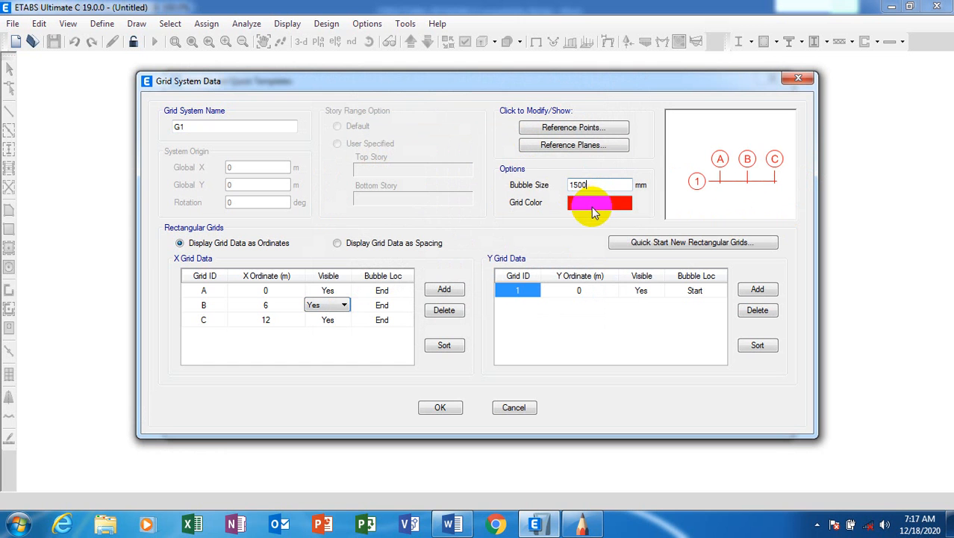
pyautogui.click(330, 292)
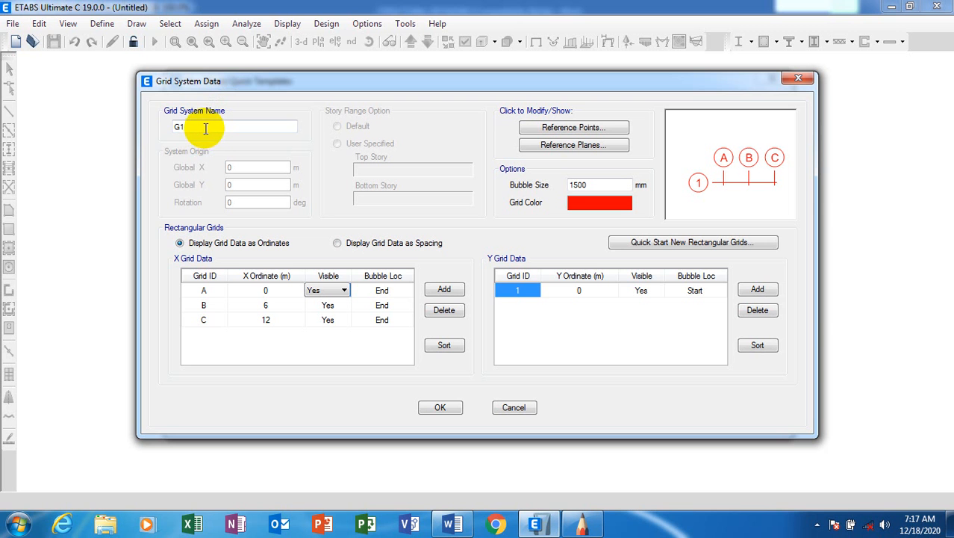
pyautogui.moveTo(205, 129); pyautogui.dragTo(156, 124)
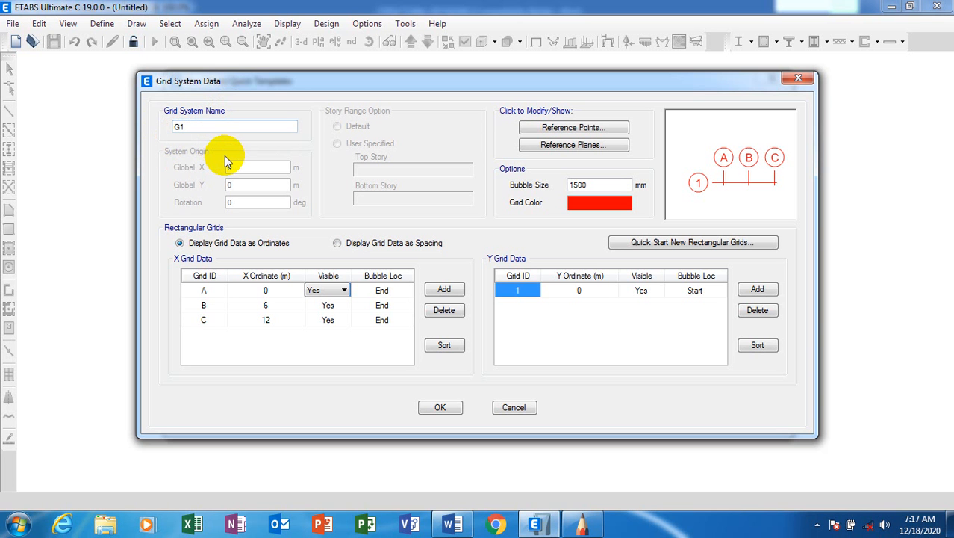
pyautogui.click(439, 413)
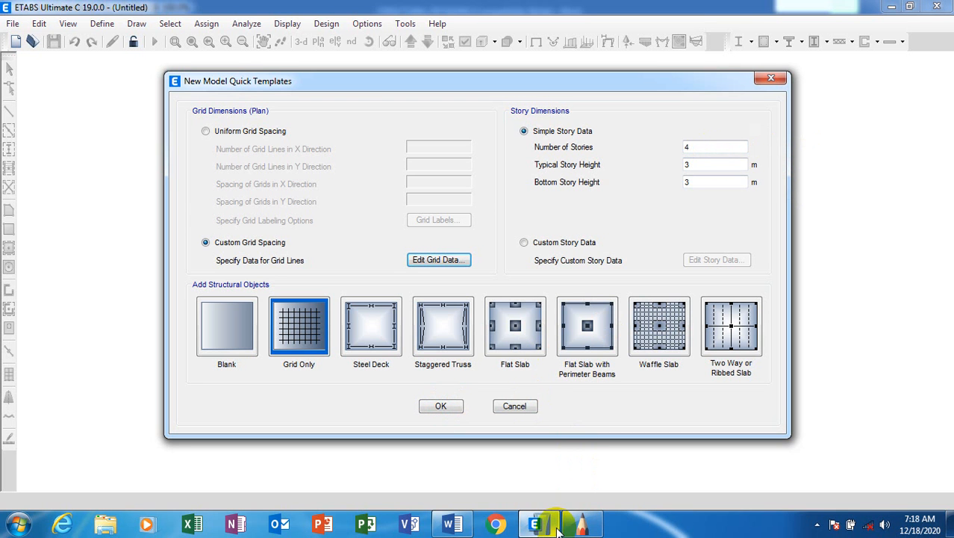
# After checking the beam sketch, create a grid-only model with one storey.
pyautogui.click(583, 527)
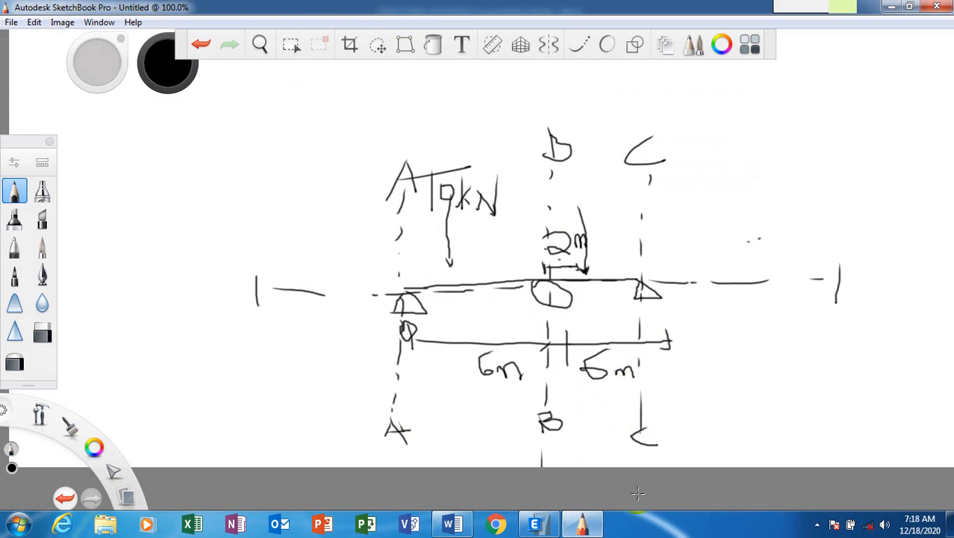
pyautogui.click(536, 525)
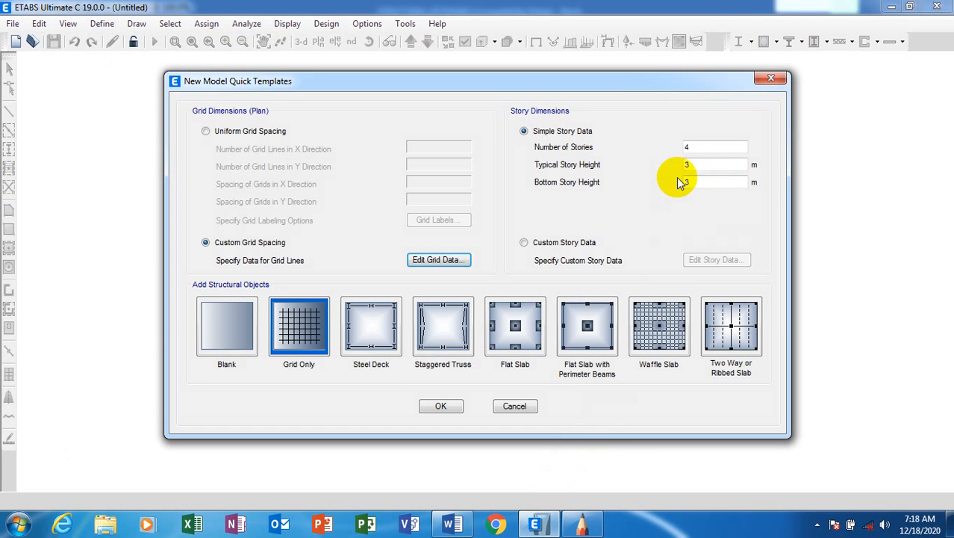
pyautogui.doubleClick(688, 146)
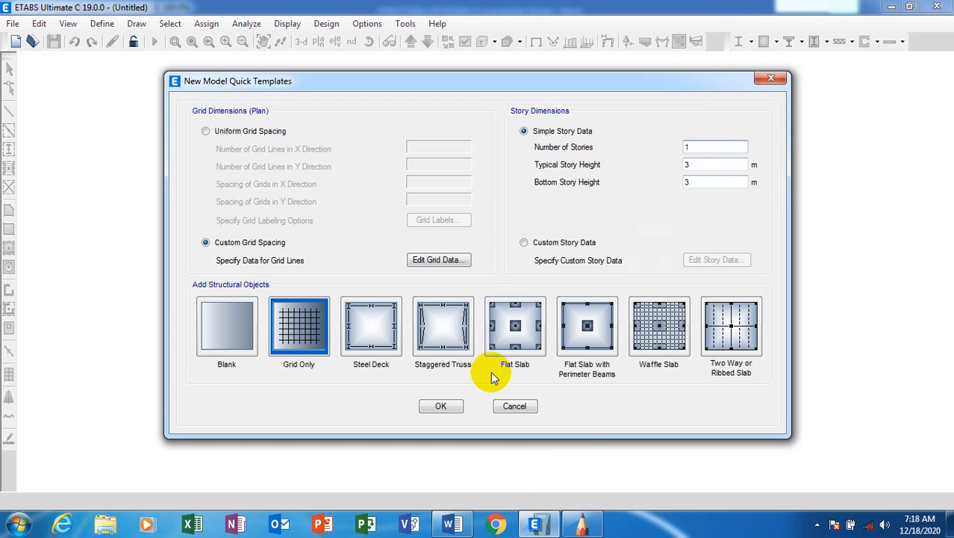
pyautogui.click(439, 408)
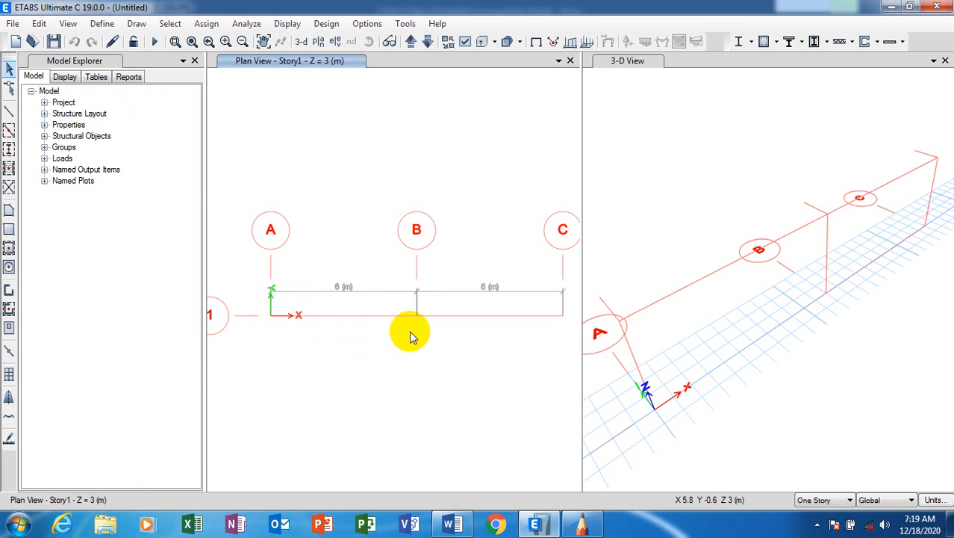
# Make the plan pane active and open the Set Elevation View list showing A, B, C and 1.
pyautogui.scroll(1, 345, 330)
pyautogui.scroll(-1, 347, 309)
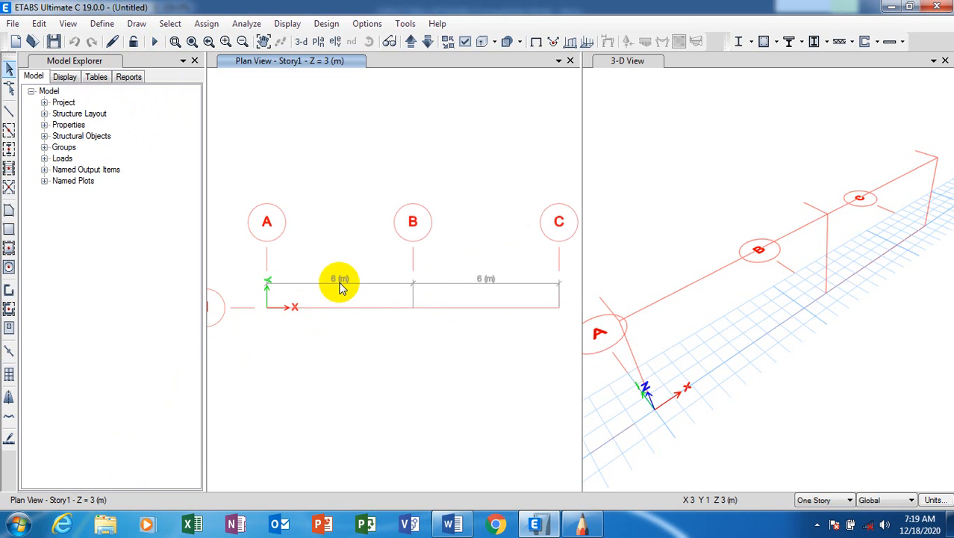
pyautogui.scroll(2, 340, 282)
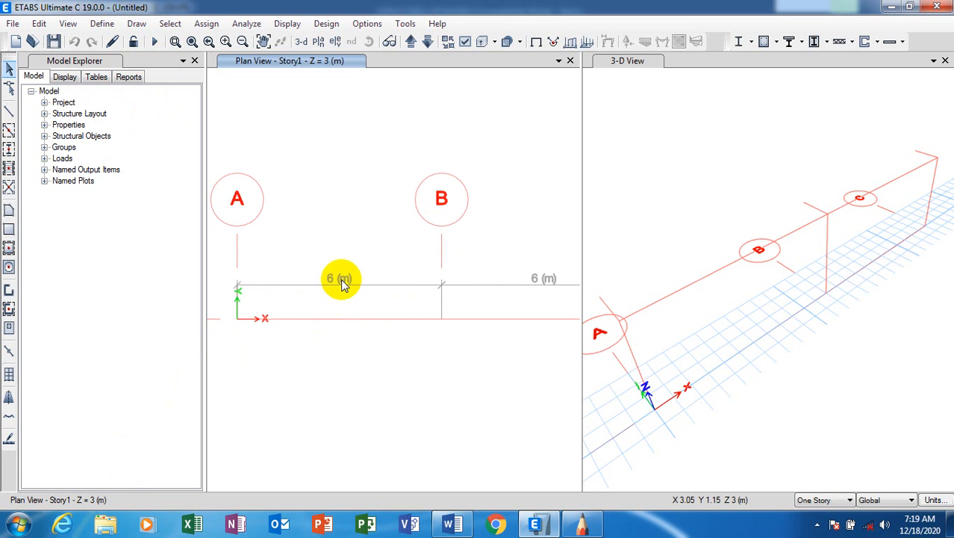
pyautogui.scroll(-1, 250, 295)
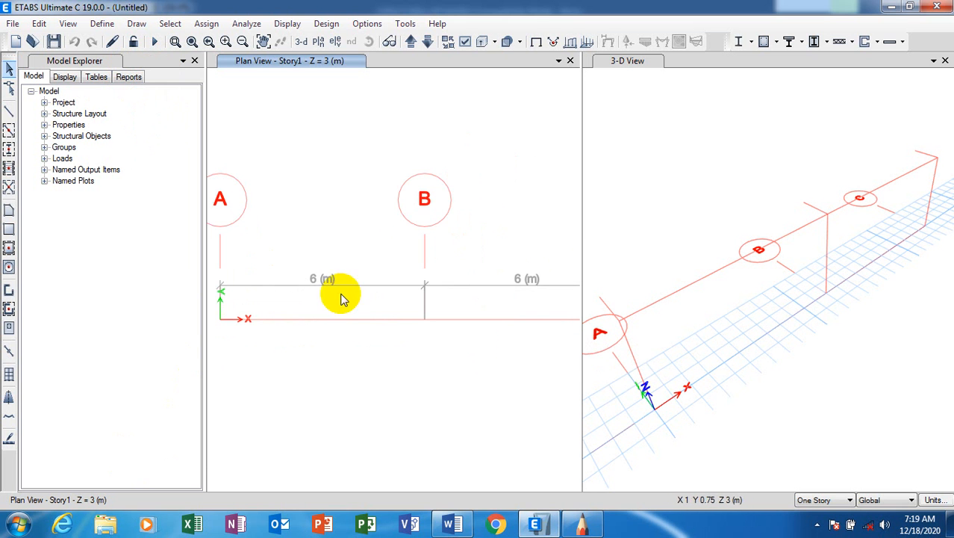
pyautogui.scroll(-1, 429, 304)
pyautogui.scroll(1, 404, 299)
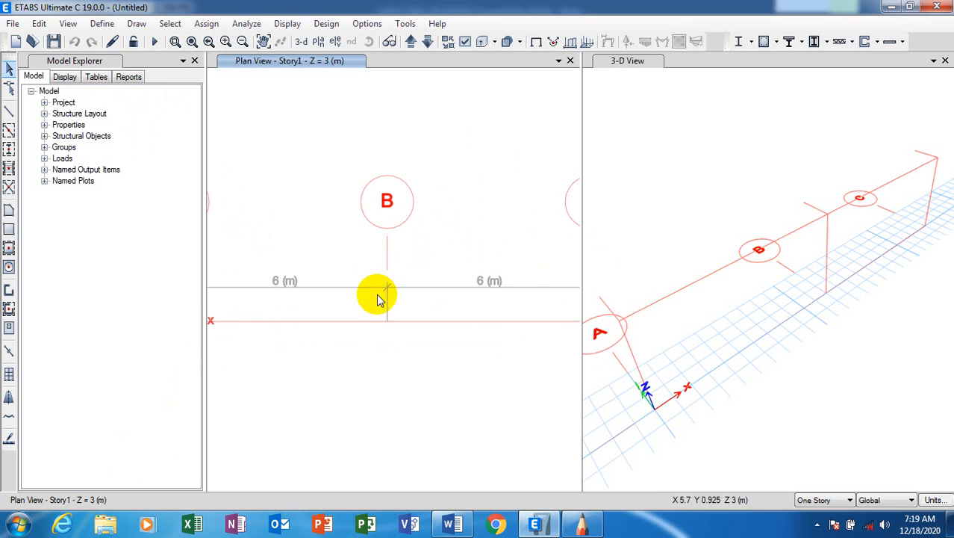
pyautogui.scroll(-1, 418, 288)
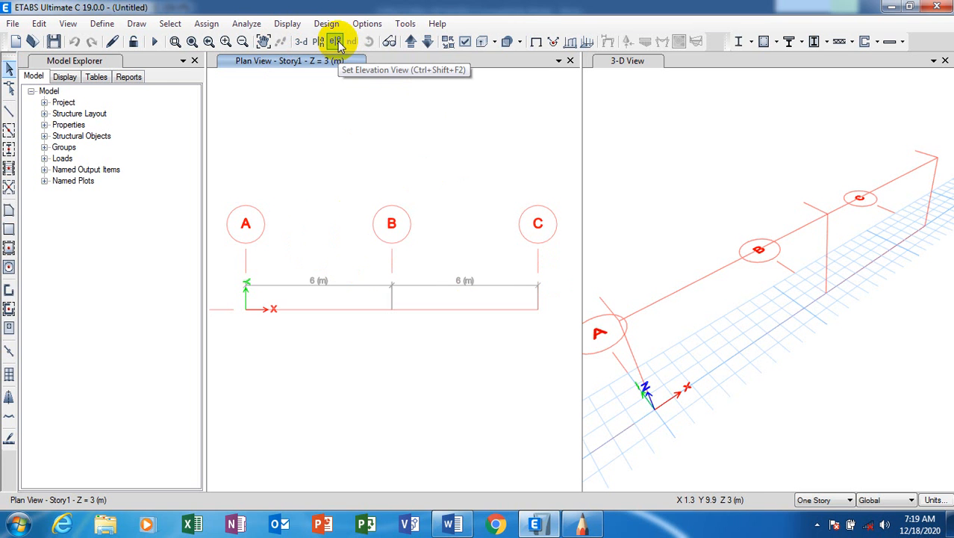
pyautogui.click(297, 59)
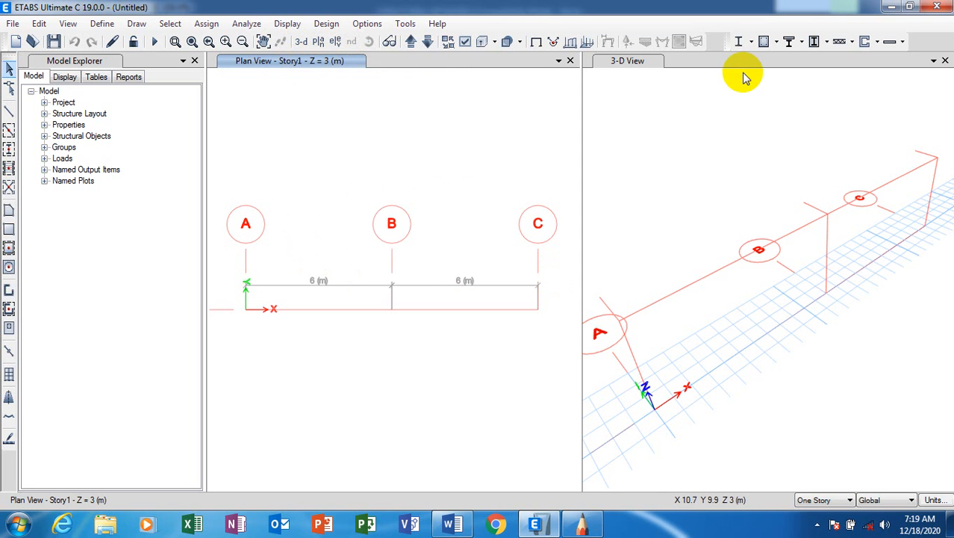
pyautogui.click(631, 61)
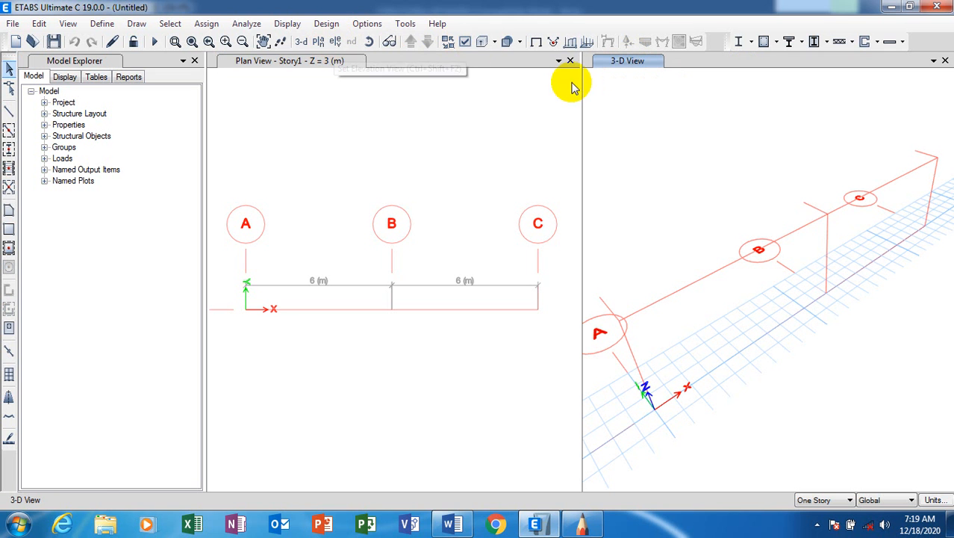
pyautogui.click(313, 61)
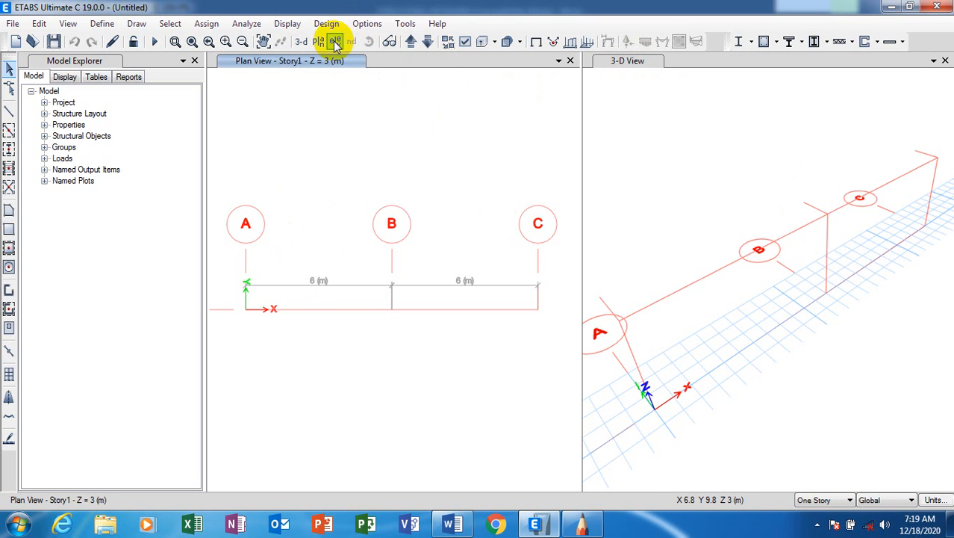
pyautogui.click(335, 45)
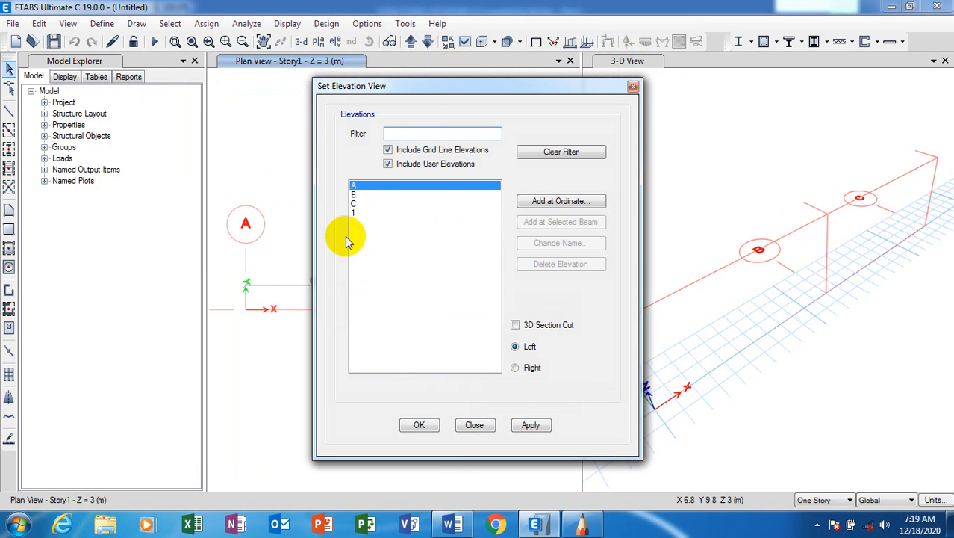
# Display elevation 1 in the view, checking the beam sketch along the way.
pyautogui.click(356, 214)
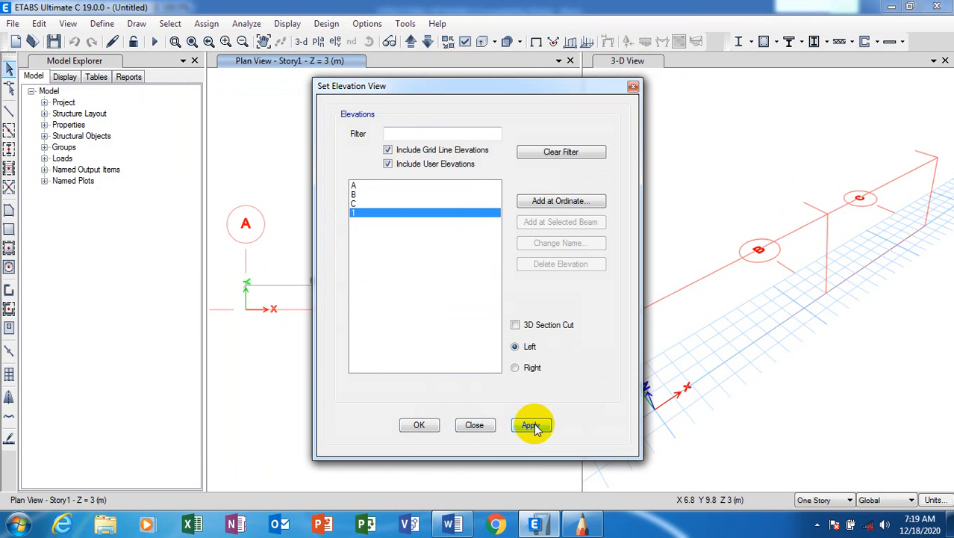
pyautogui.click(581, 523)
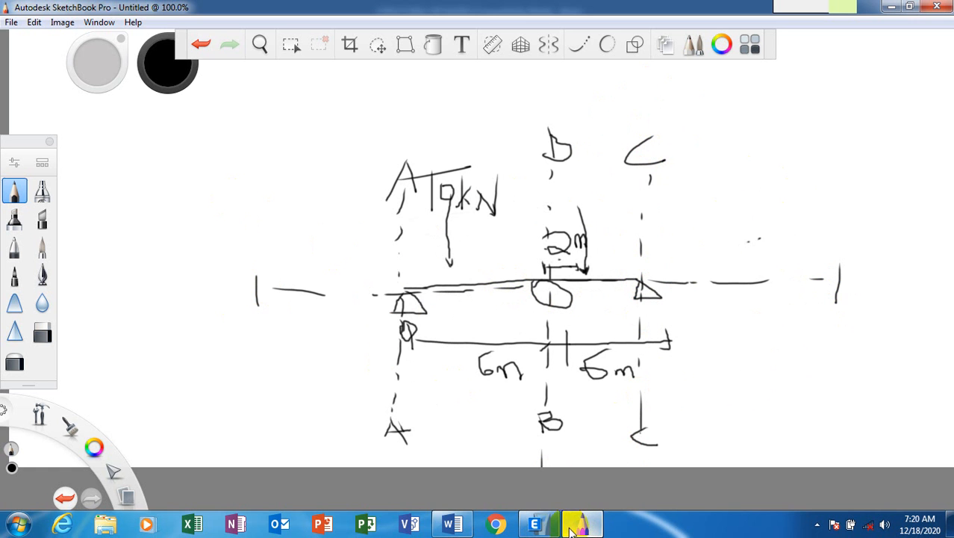
pyautogui.click(543, 527)
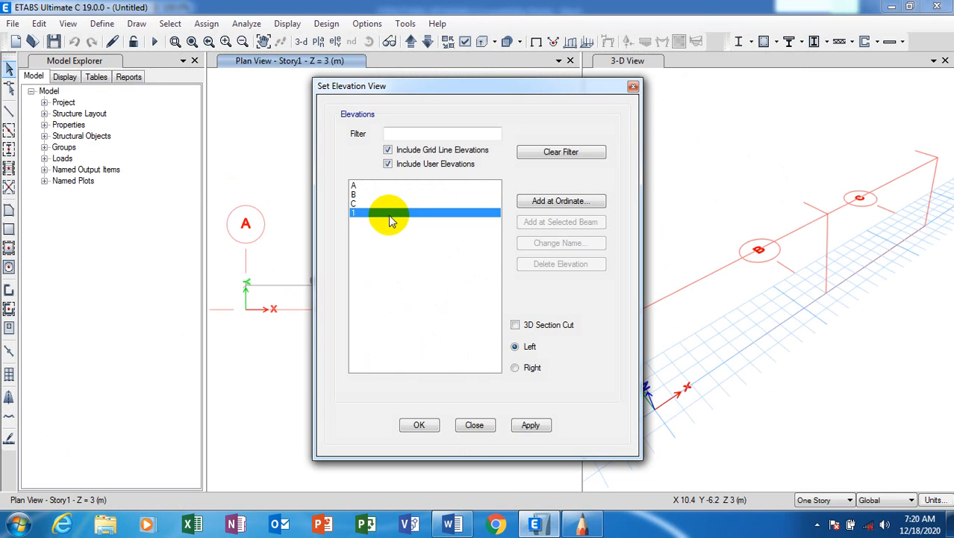
pyautogui.click(530, 425)
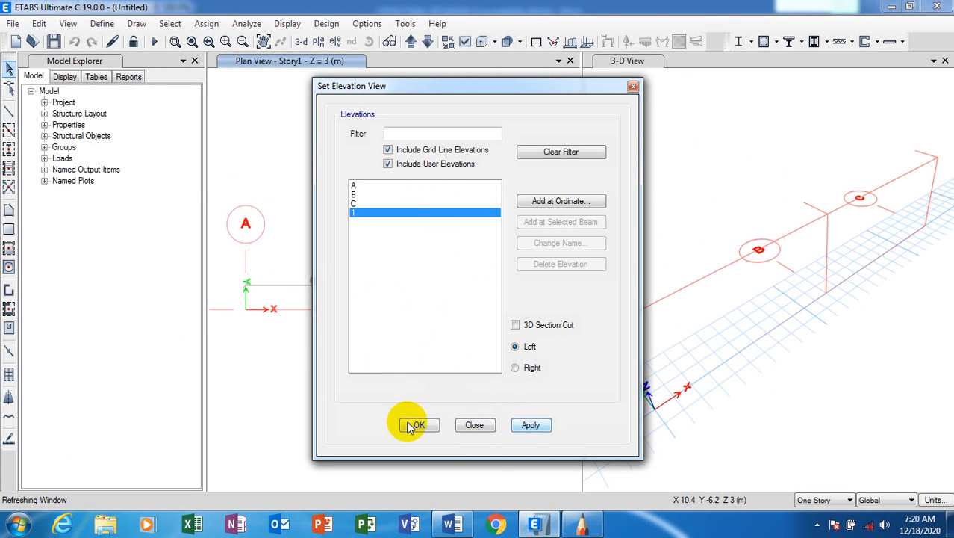
pyautogui.click(469, 424)
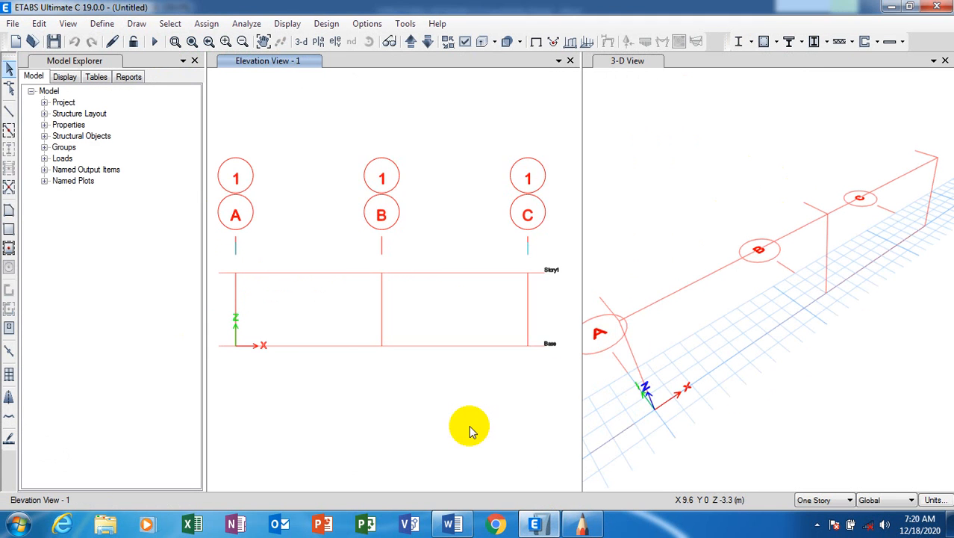
# Zoom around the grid 1 elevation and open the Draw menu.
pyautogui.scroll(3, 252, 345)
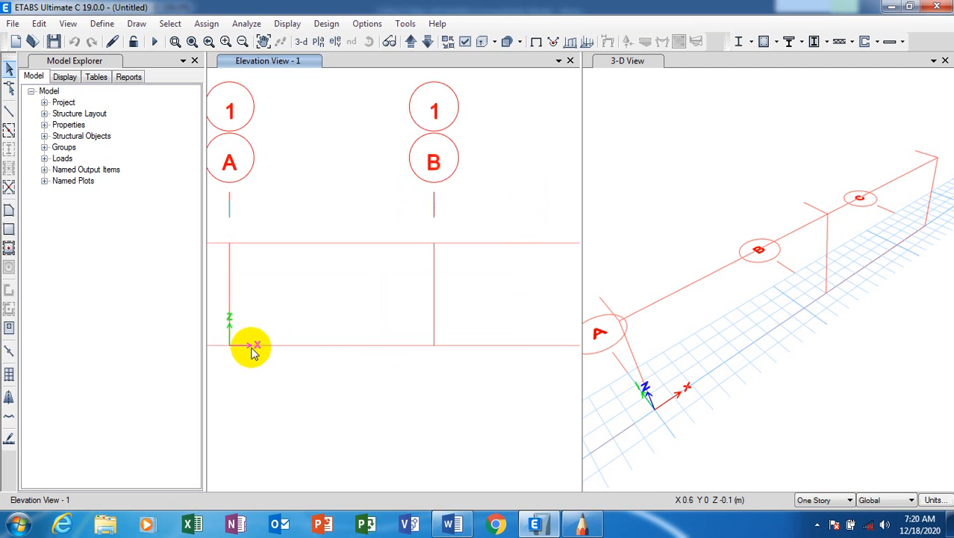
pyautogui.scroll(-3, 254, 348)
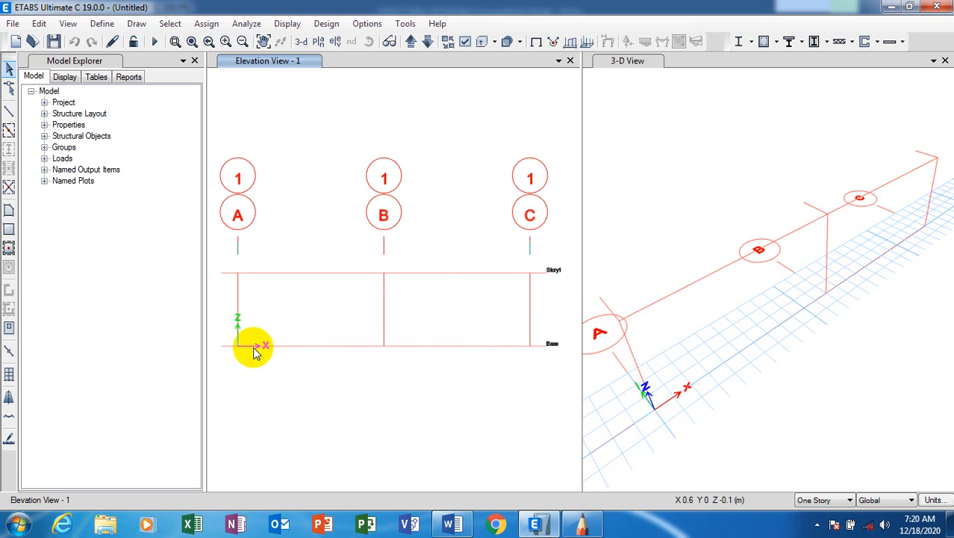
pyautogui.scroll(2, 615, 334)
pyautogui.scroll(2, 555, 345)
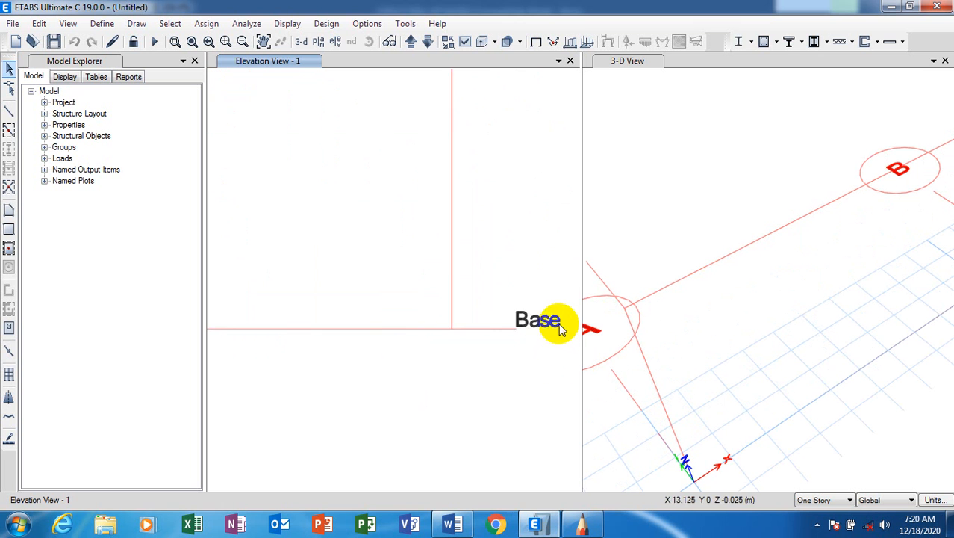
pyautogui.scroll(-2, 532, 363)
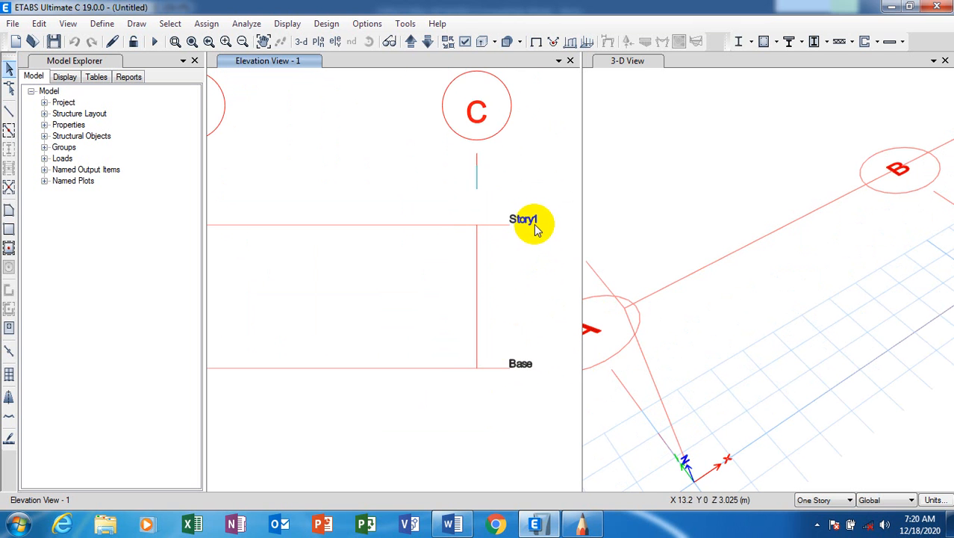
pyautogui.scroll(-1, 527, 289)
pyautogui.scroll(-1, 527, 290)
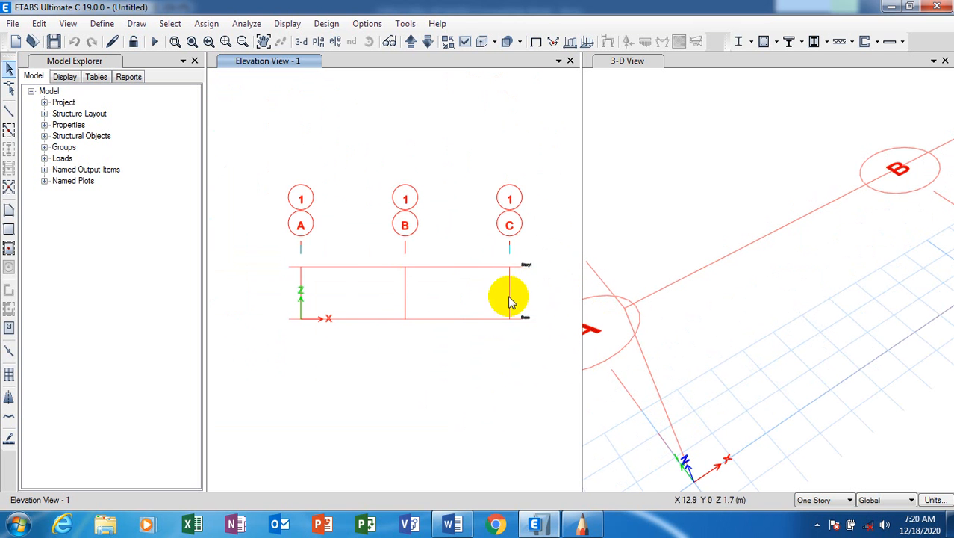
pyautogui.scroll(1, 405, 279)
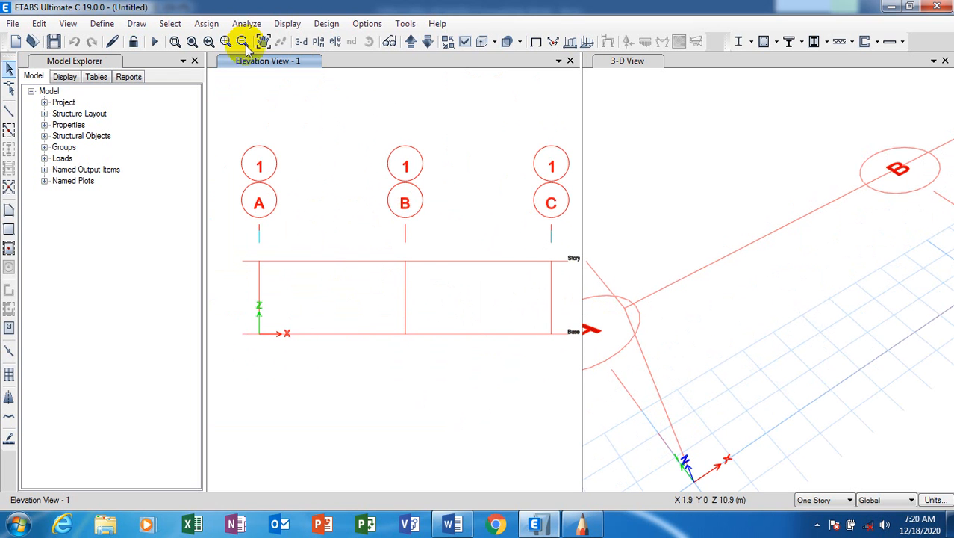
pyautogui.click(136, 24)
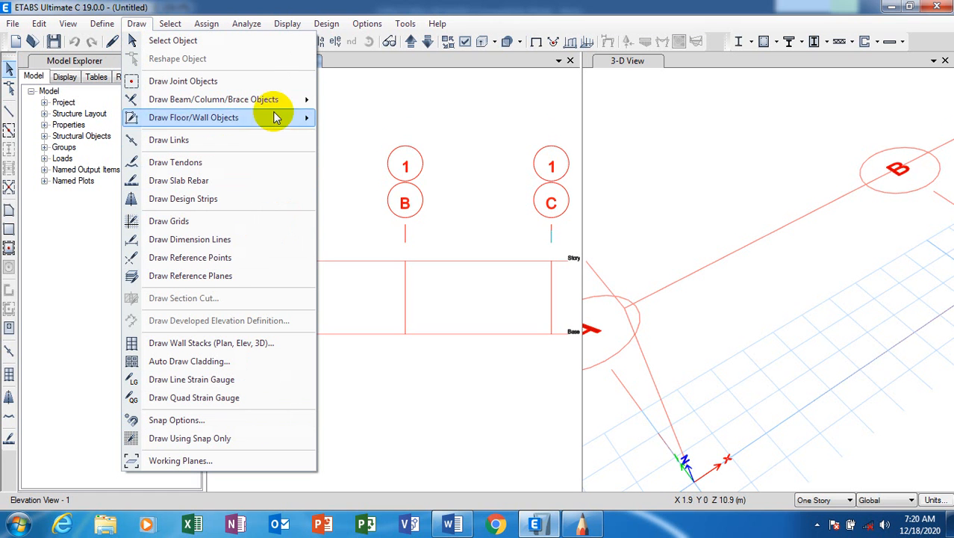
pyautogui.moveTo(282, 102)
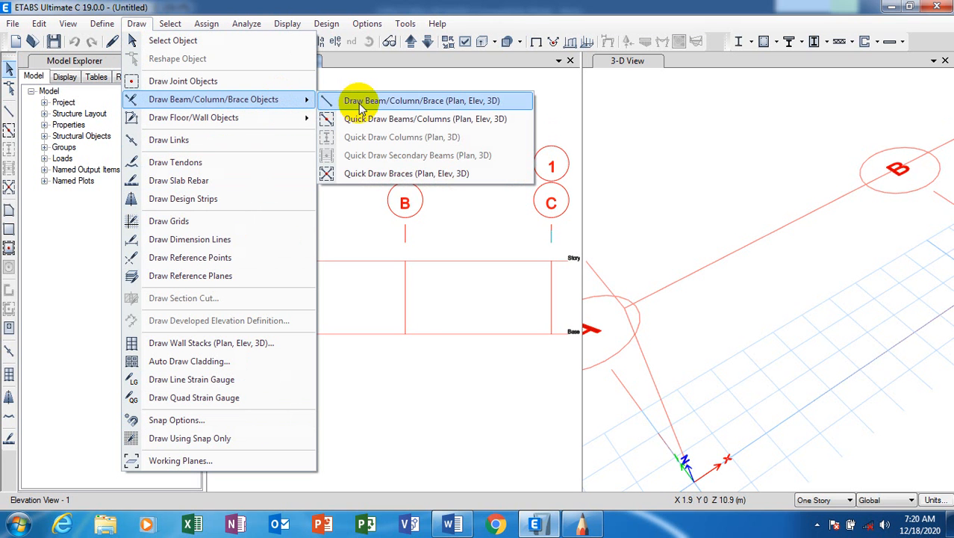
pyautogui.click(400, 110)
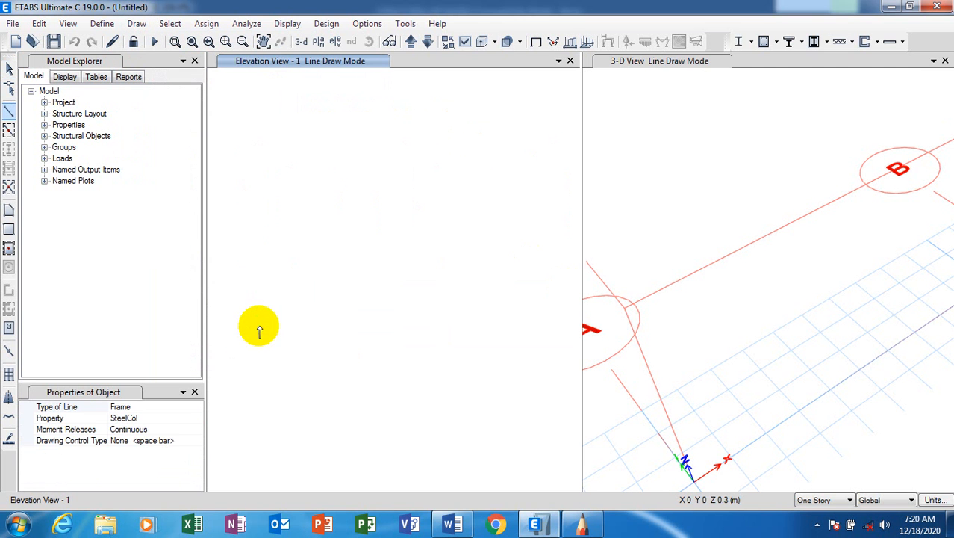
pyautogui.scroll(5, 259, 333)
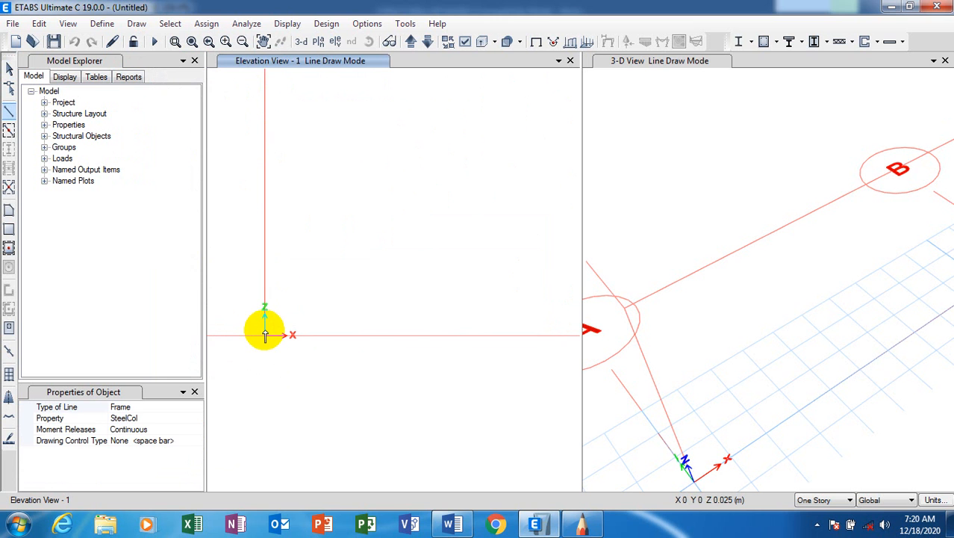
pyautogui.scroll(-5, 227, 329)
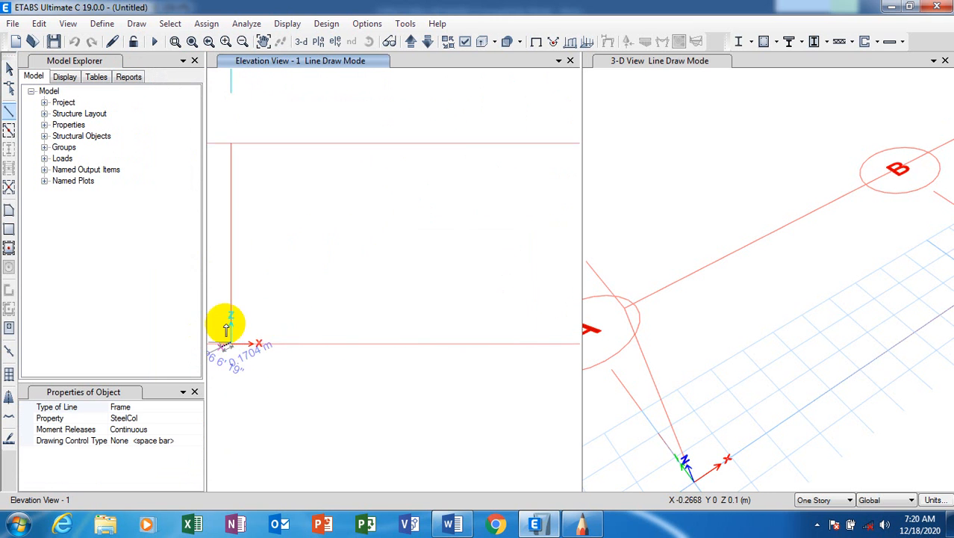
pyautogui.scroll(-1, 325, 329)
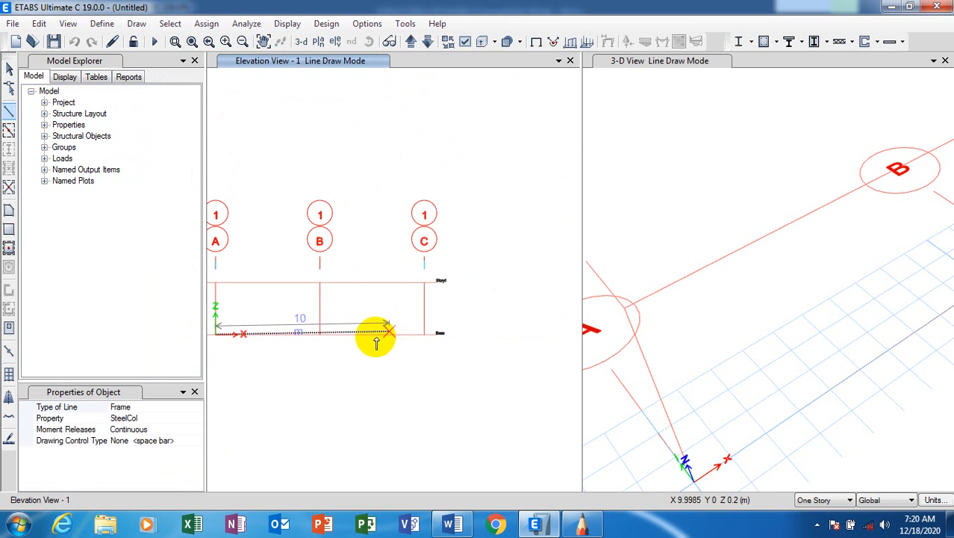
pyautogui.click(322, 333)
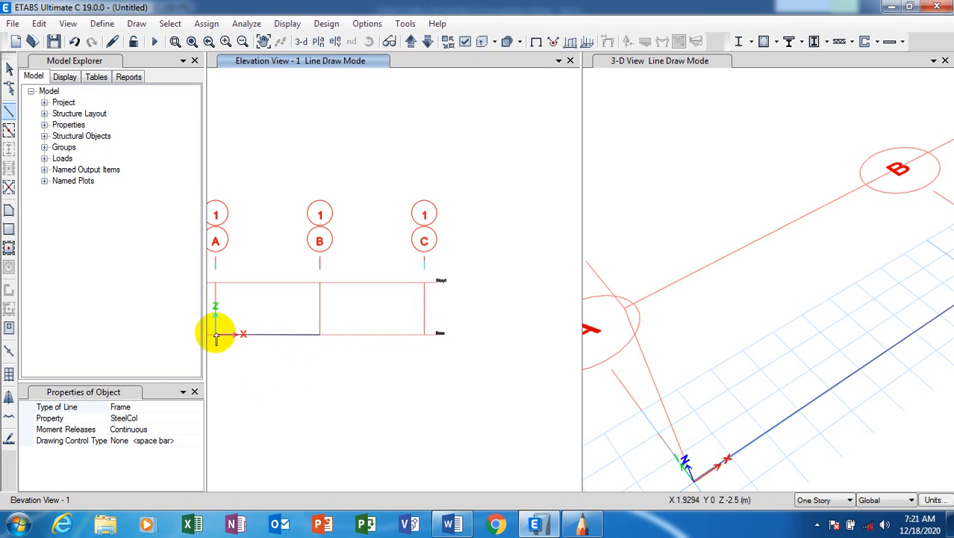
pyautogui.scroll(6, 218, 330)
pyautogui.scroll(-3, 390, 394)
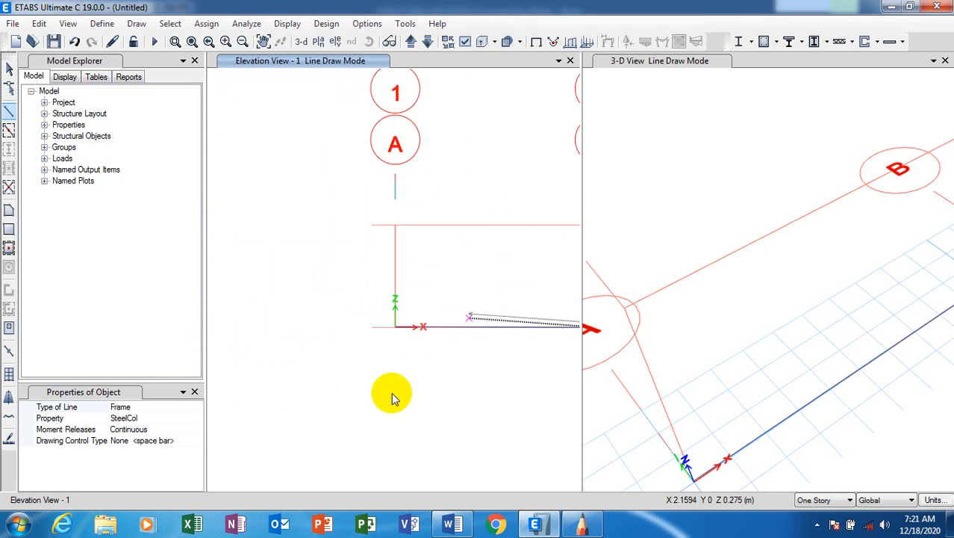
pyautogui.scroll(5, 464, 330)
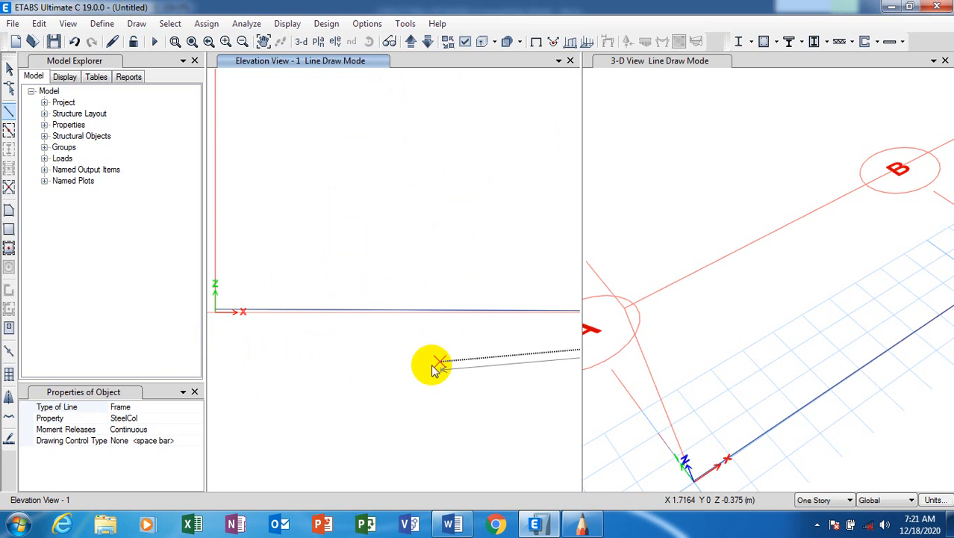
pyautogui.press('Escape')
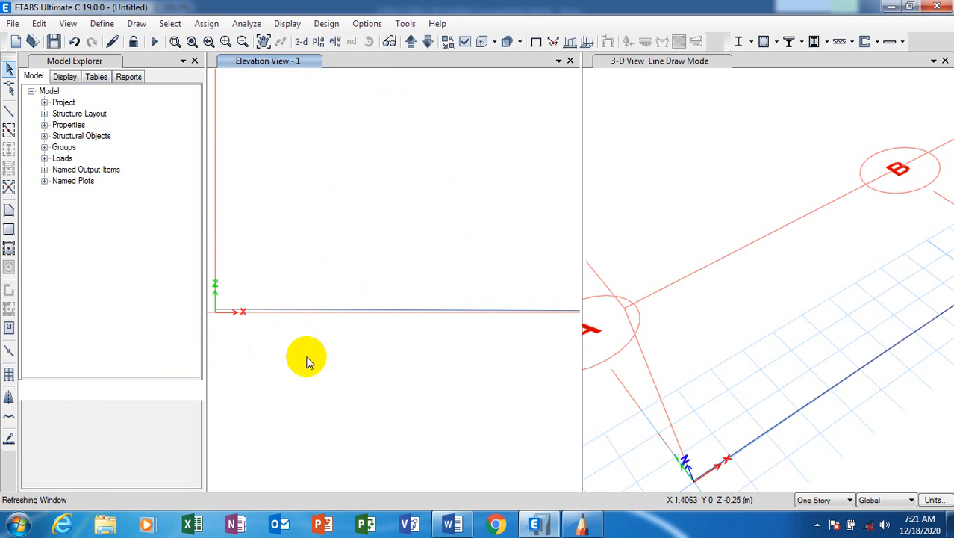
pyautogui.click(295, 309)
pyautogui.click(295, 309)
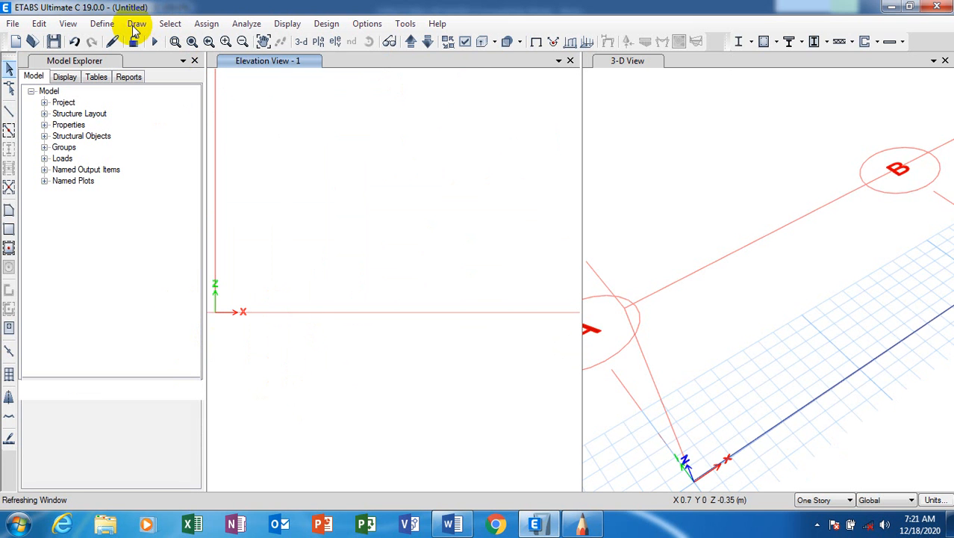
pyautogui.click(136, 23)
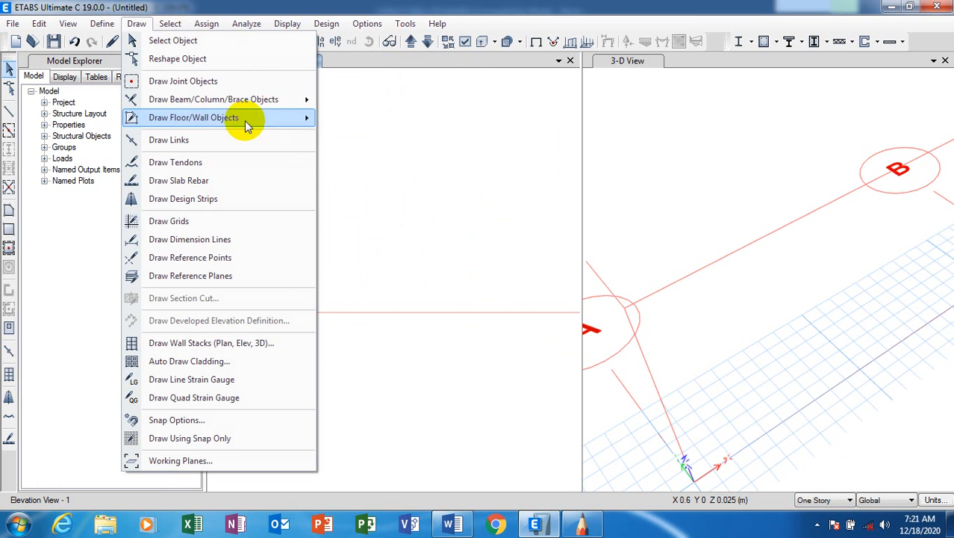
pyautogui.click(386, 103)
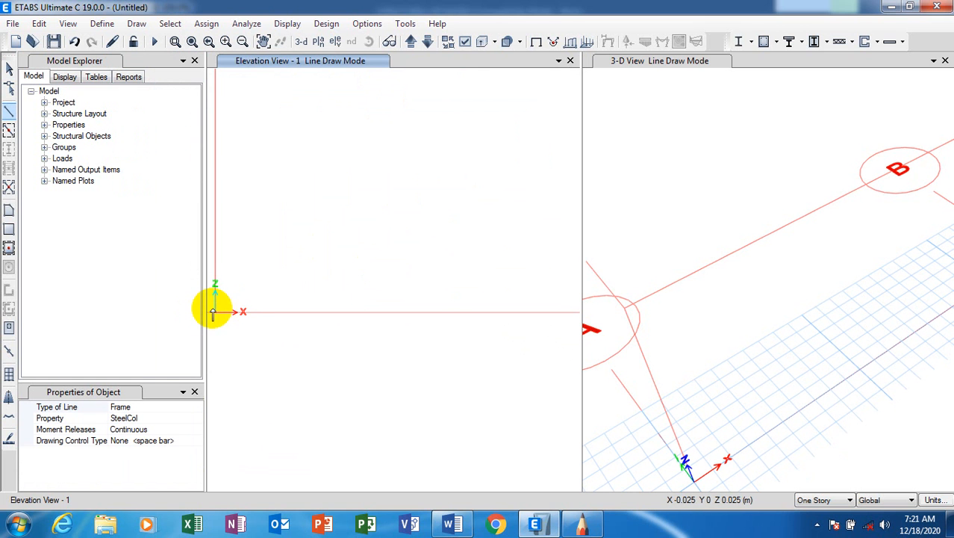
pyautogui.click(213, 312)
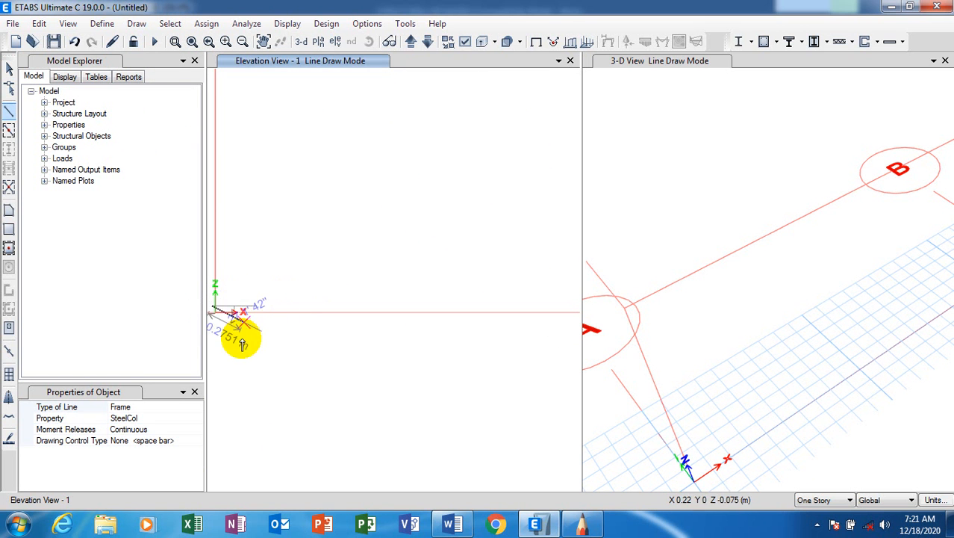
pyautogui.press('Escape')
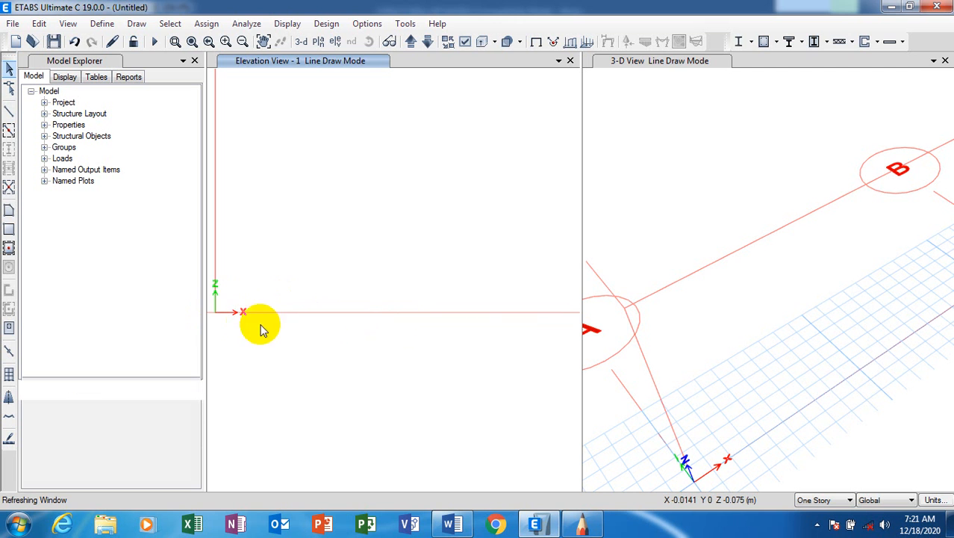
# Pick the Draw Beam/Column/Brace tool and centre the grid 1 elevation on its origin.
pyautogui.click(137, 23)
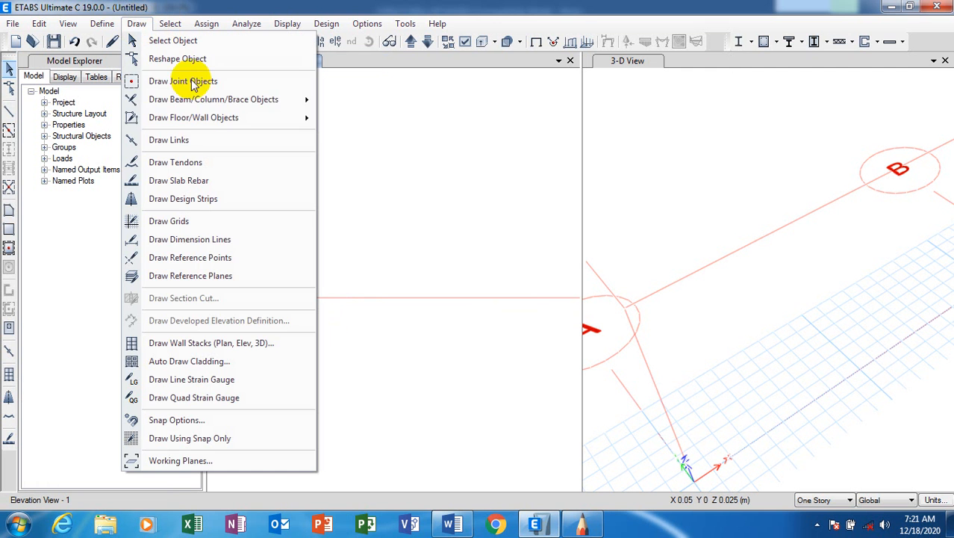
pyautogui.moveTo(224, 102)
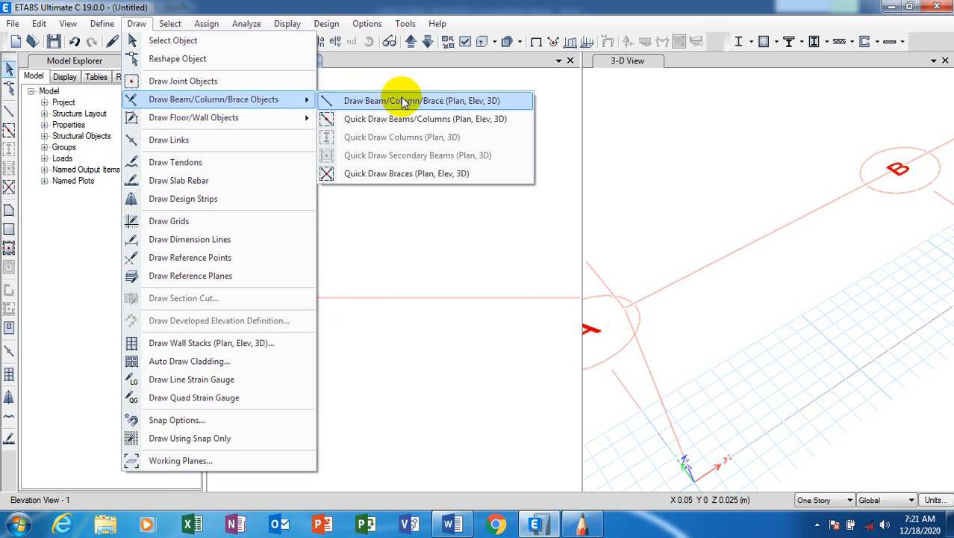
pyautogui.click(403, 101)
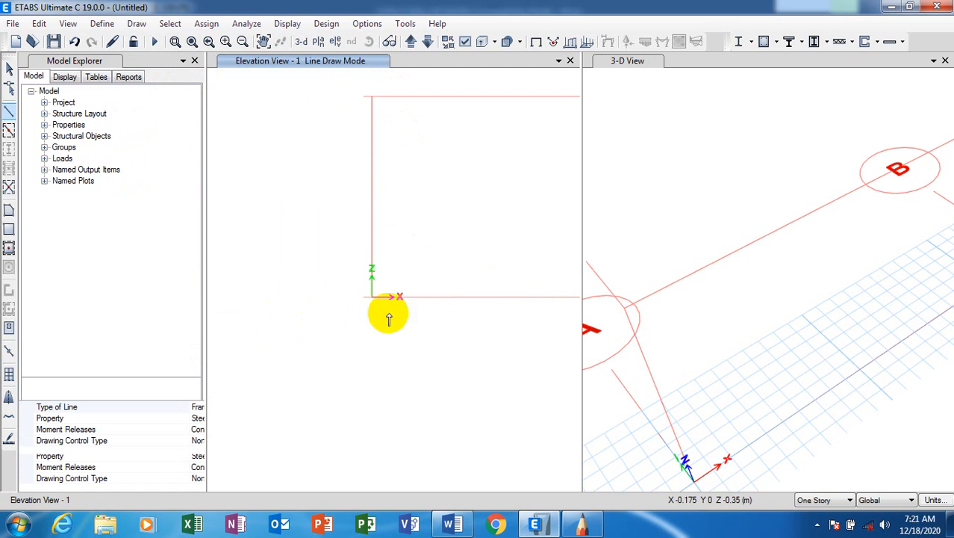
pyautogui.scroll(12, 389, 319)
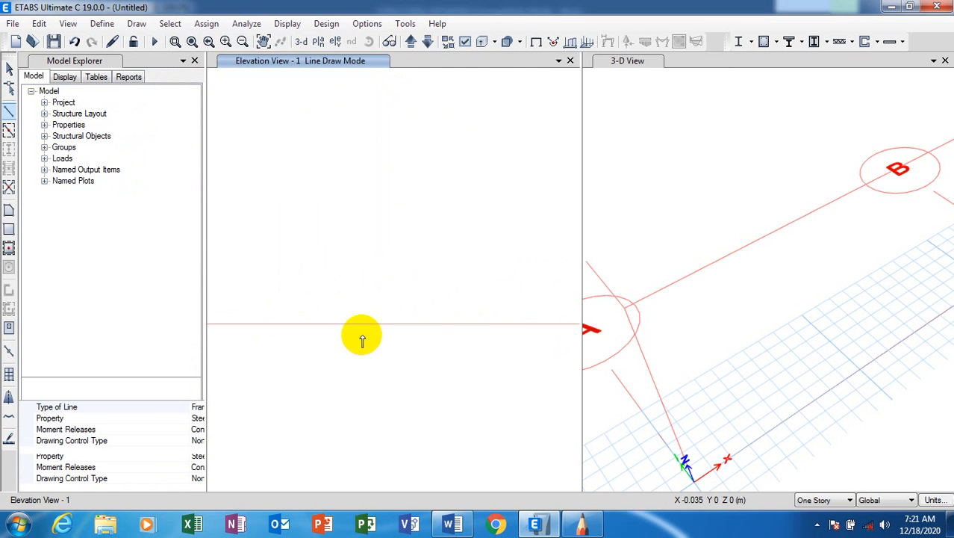
pyautogui.scroll(-7, 363, 335)
pyautogui.scroll(8, 452, 335)
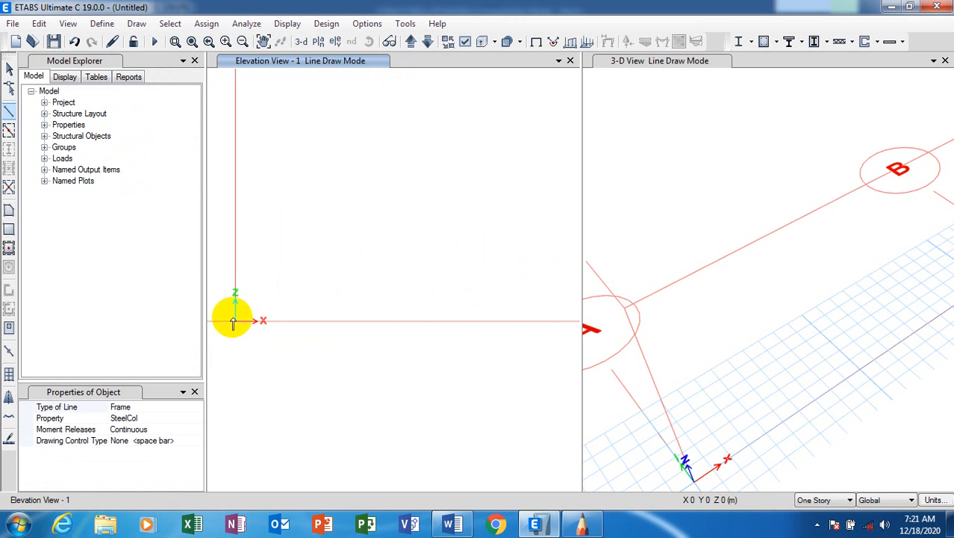
pyautogui.moveTo(233, 323); pyautogui.dragTo(245, 333, button='middle')
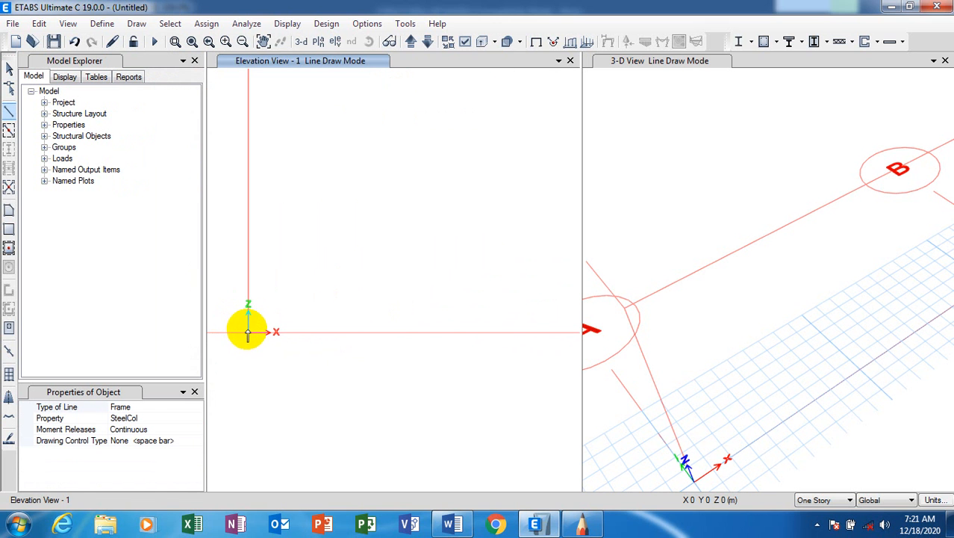
# Draw the beam at Base from grid A through B to C and finish it.
pyautogui.click(247, 329)
pyautogui.scroll(-4, 234, 305)
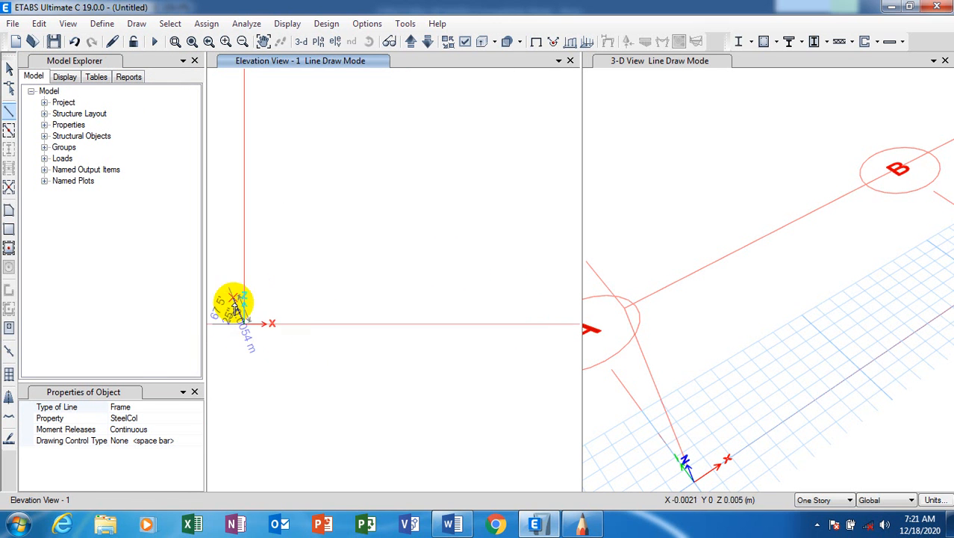
pyautogui.scroll(-2, 283, 325)
pyautogui.scroll(-1, 447, 316)
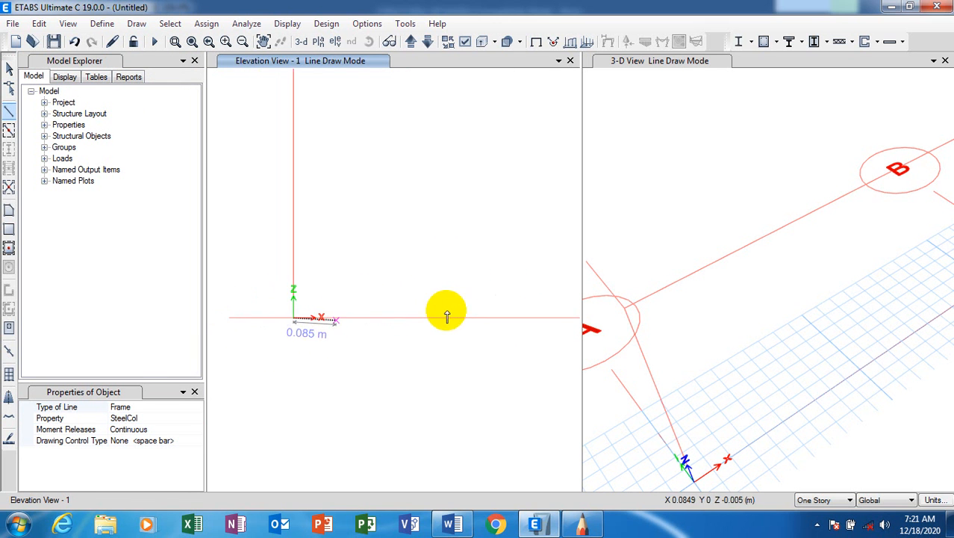
pyautogui.scroll(-1, 249, 327)
pyautogui.scroll(-1, 249, 328)
pyautogui.scroll(-3, 304, 319)
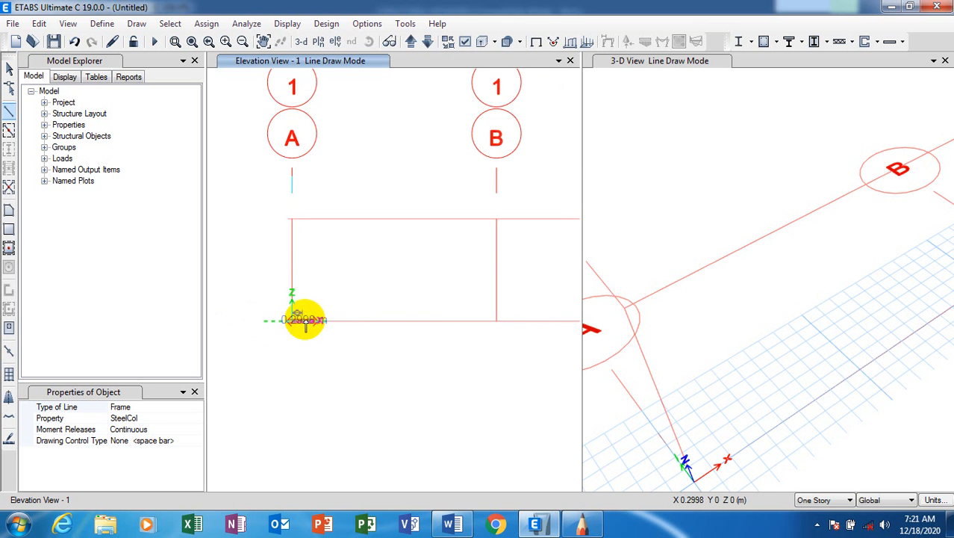
pyautogui.scroll(-3, 351, 319)
pyautogui.scroll(4, 347, 322)
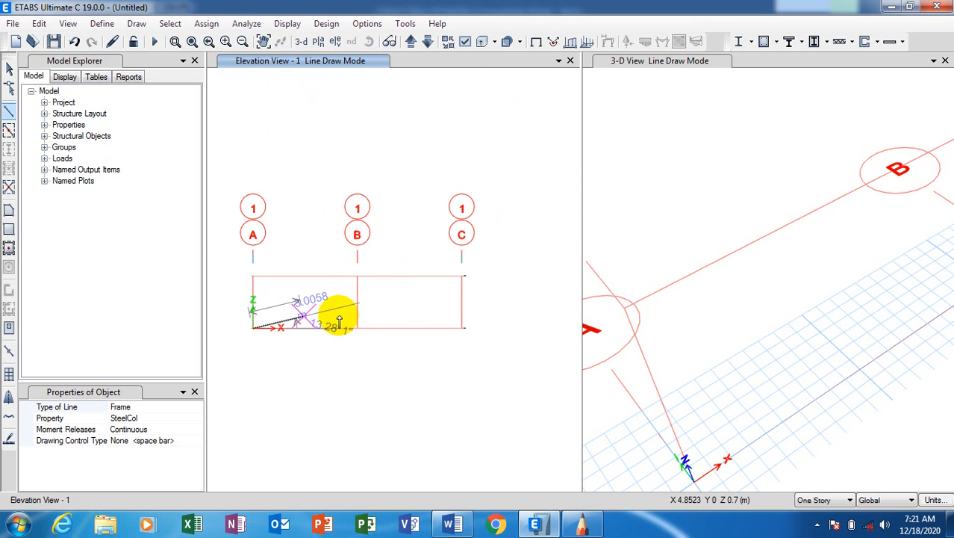
pyautogui.scroll(-1, 341, 320)
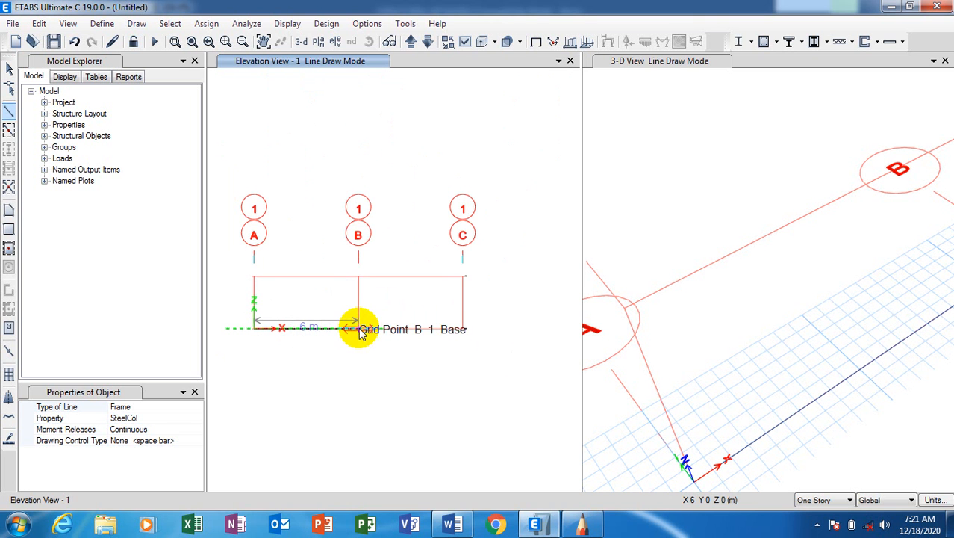
pyautogui.click(361, 331)
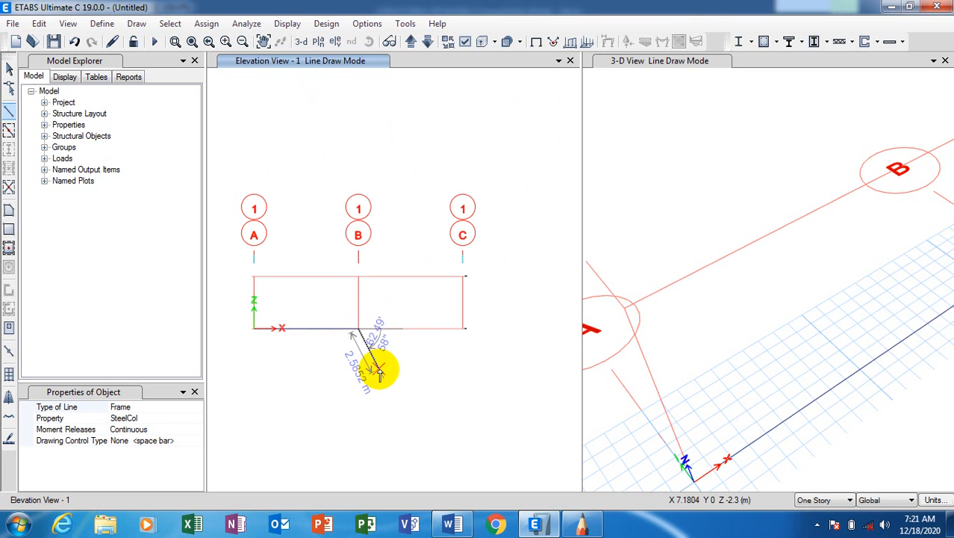
pyautogui.click(463, 331)
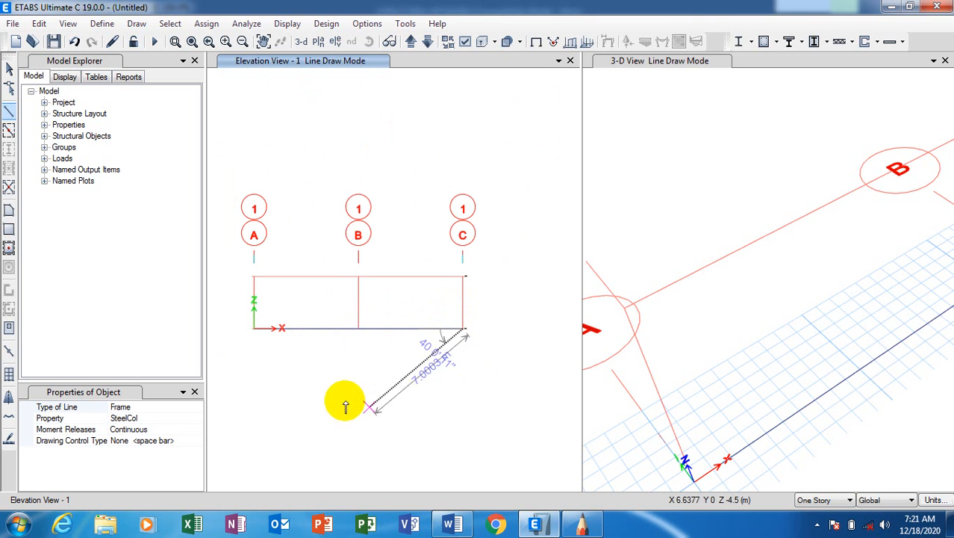
pyautogui.rightClick(370, 356)
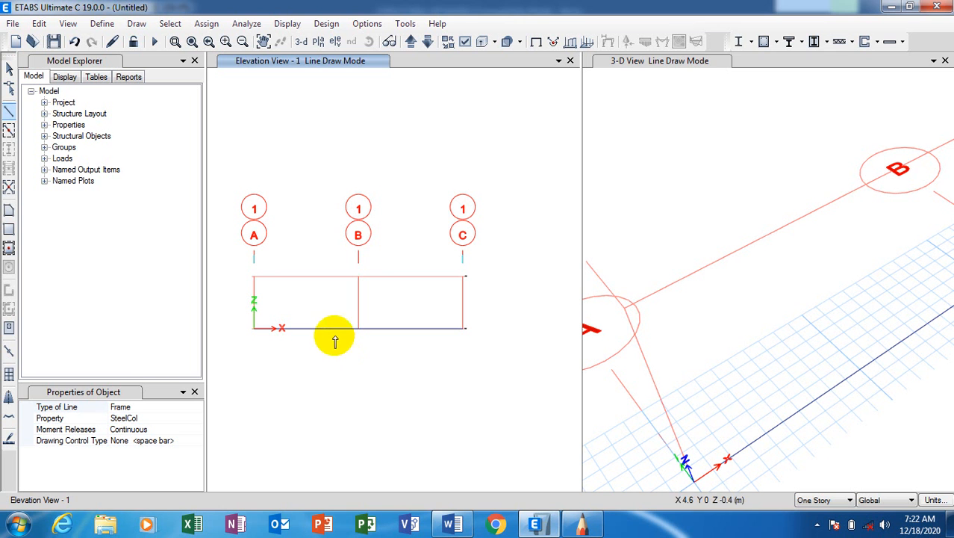
# Exit draw mode, zoom near grid A, and compare the beam with the hand sketch.
pyautogui.click(383, 309)
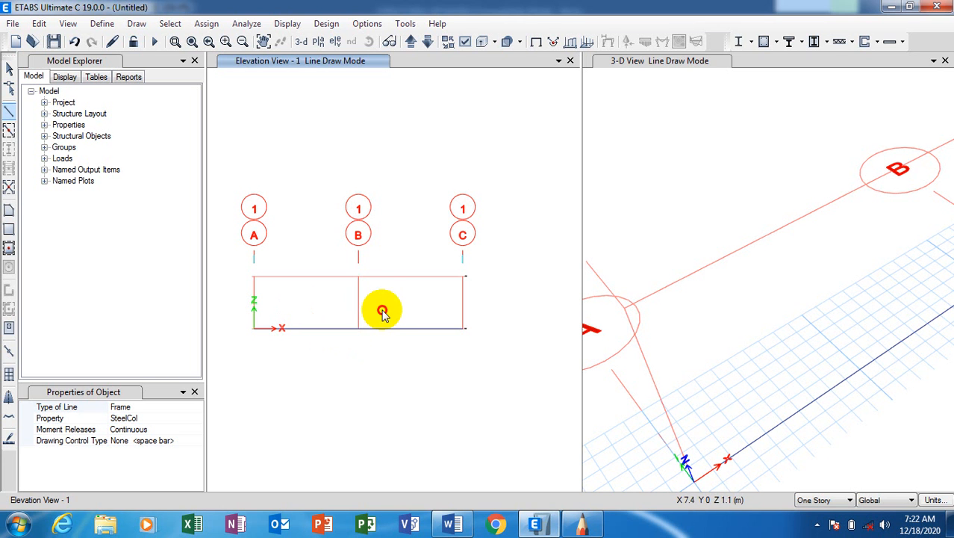
pyautogui.press('Escape')
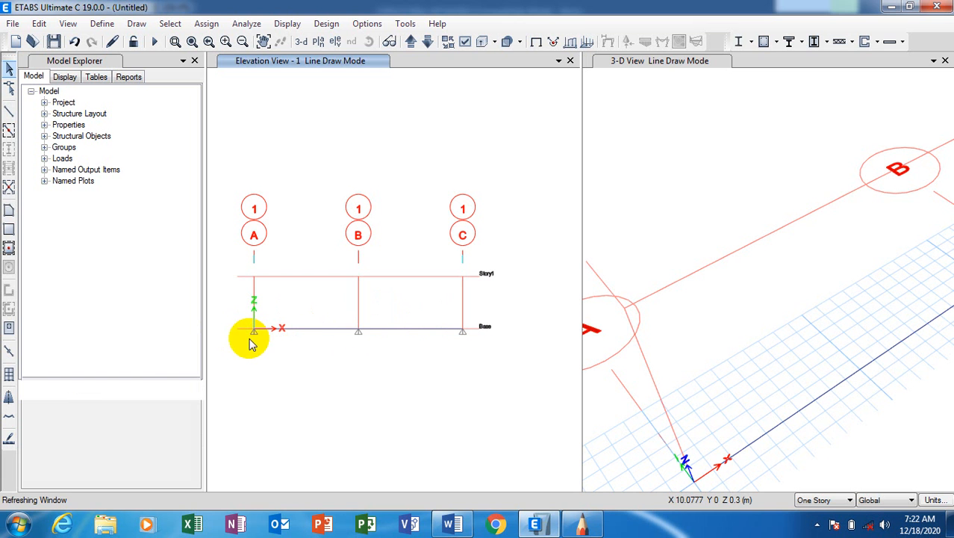
pyautogui.scroll(2, 246, 338)
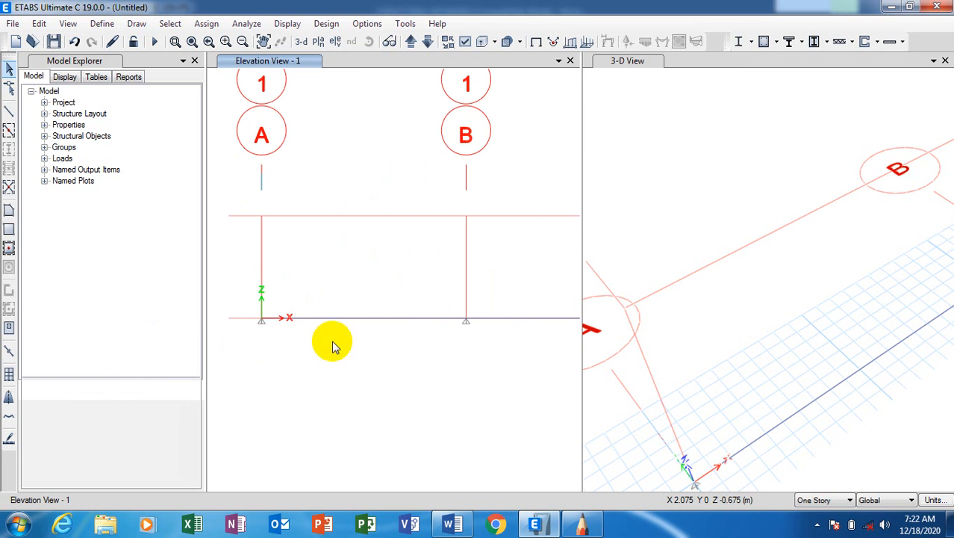
pyautogui.scroll(1, 249, 321)
pyautogui.scroll(2, 230, 324)
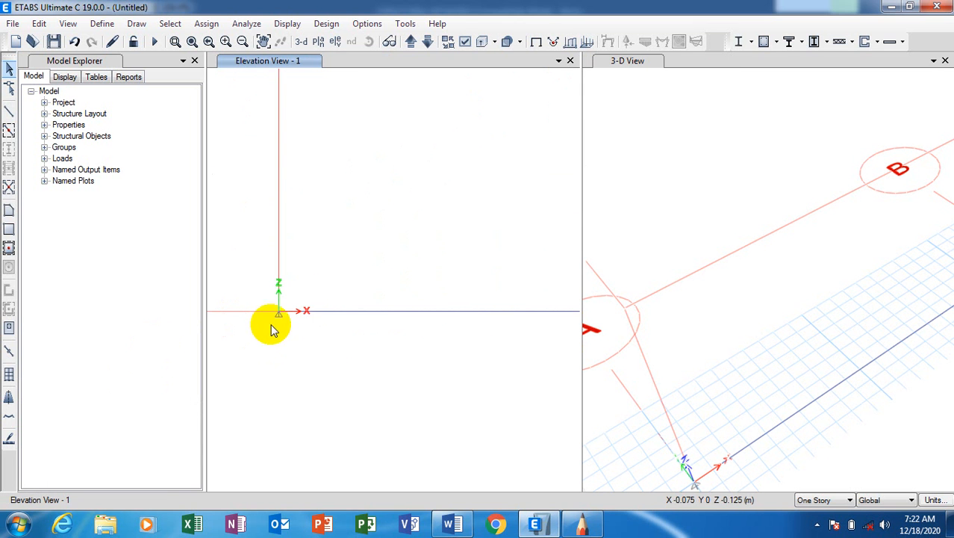
pyautogui.scroll(-3, 246, 317)
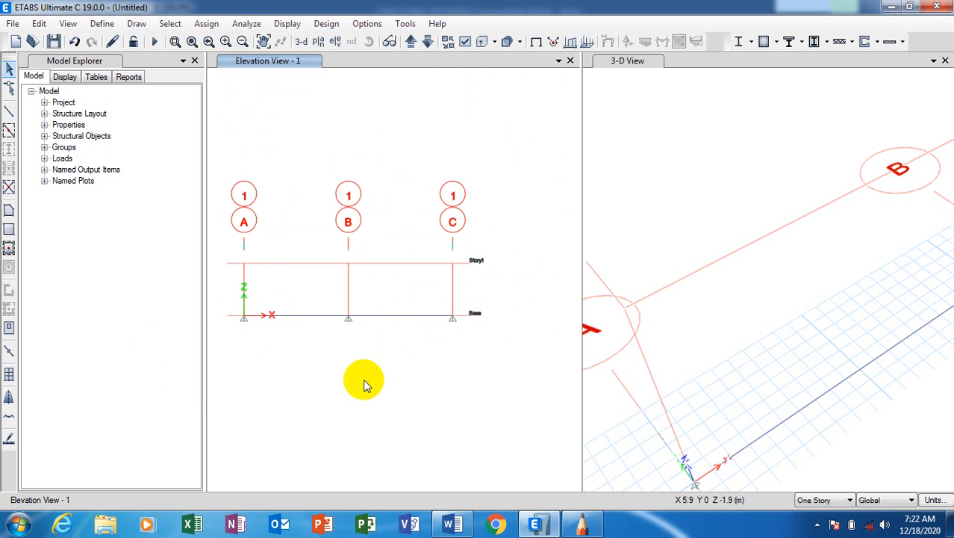
pyautogui.click(583, 525)
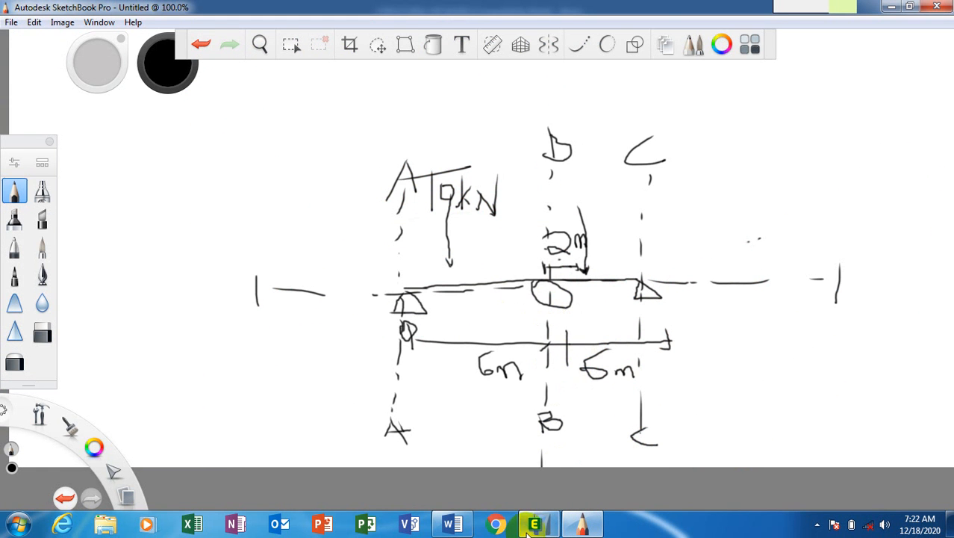
pyautogui.click(535, 526)
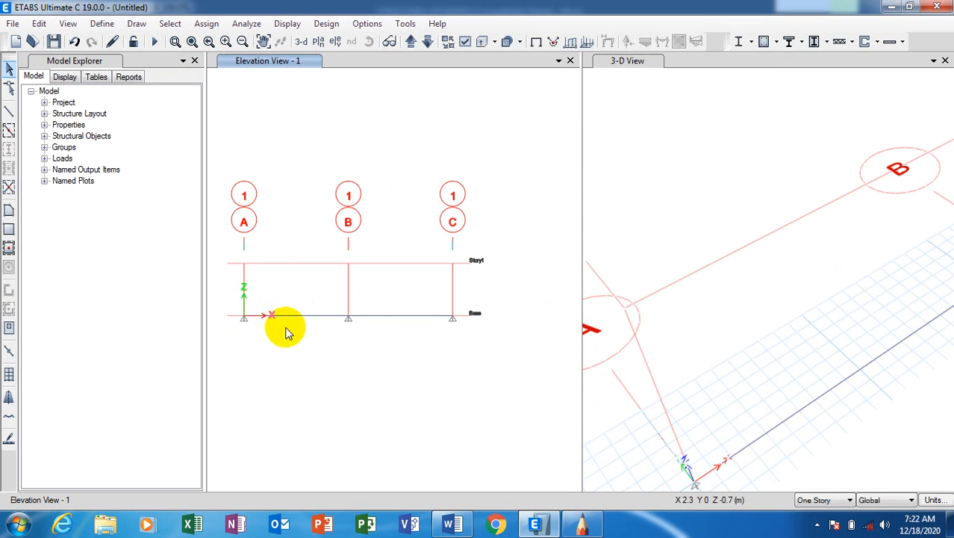
# Select the base joint at grid B and bring up the Assign > Joint submenu.
pyautogui.scroll(5, 345, 320)
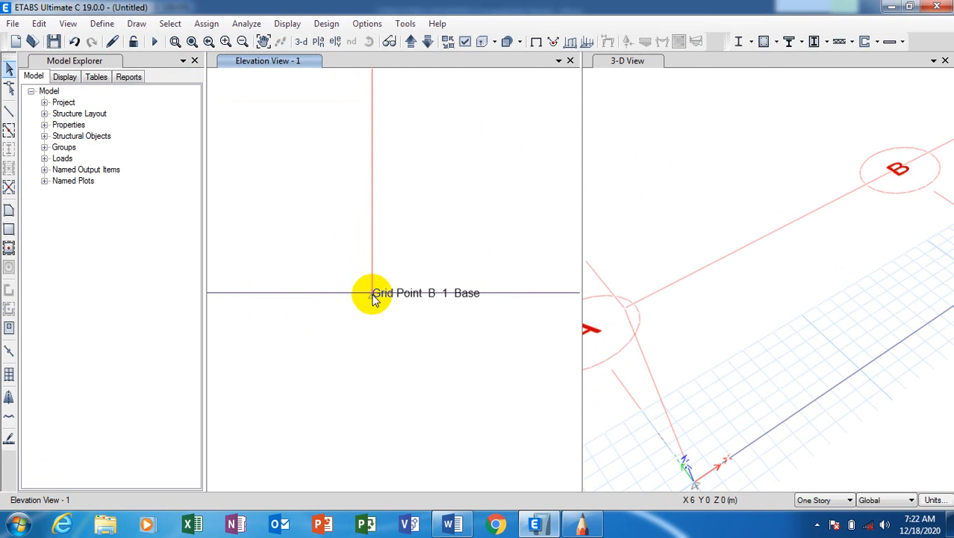
pyautogui.click(373, 293)
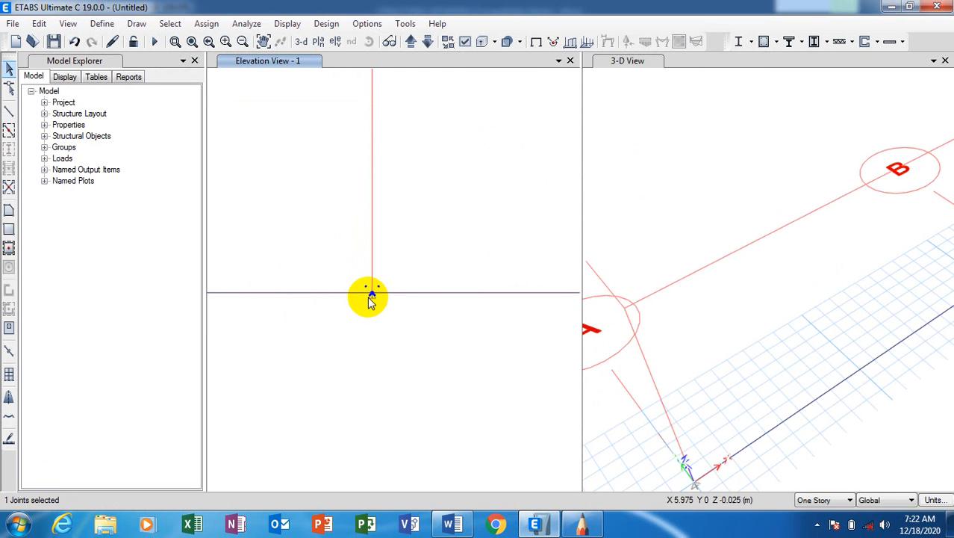
pyautogui.scroll(-3, 373, 286)
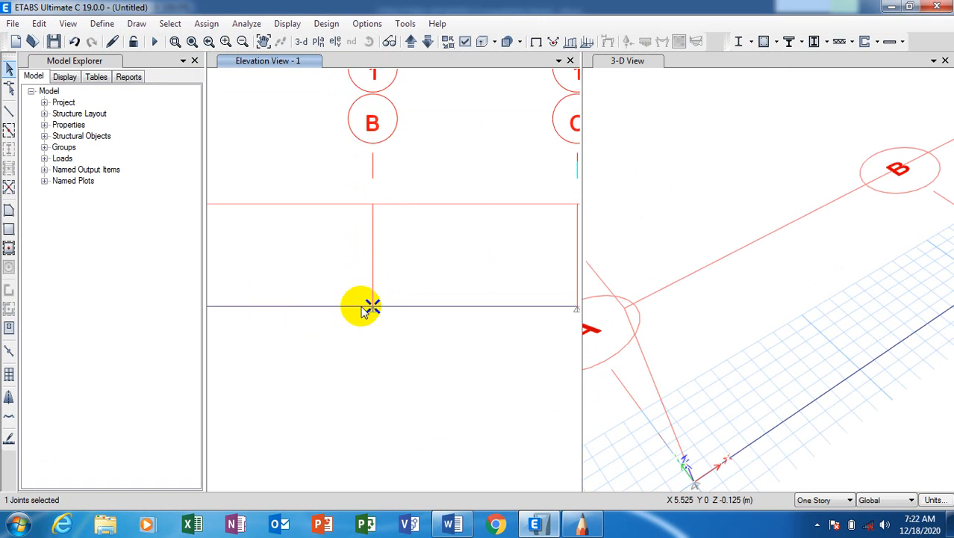
pyautogui.scroll(2, 362, 305)
pyautogui.scroll(2, 363, 316)
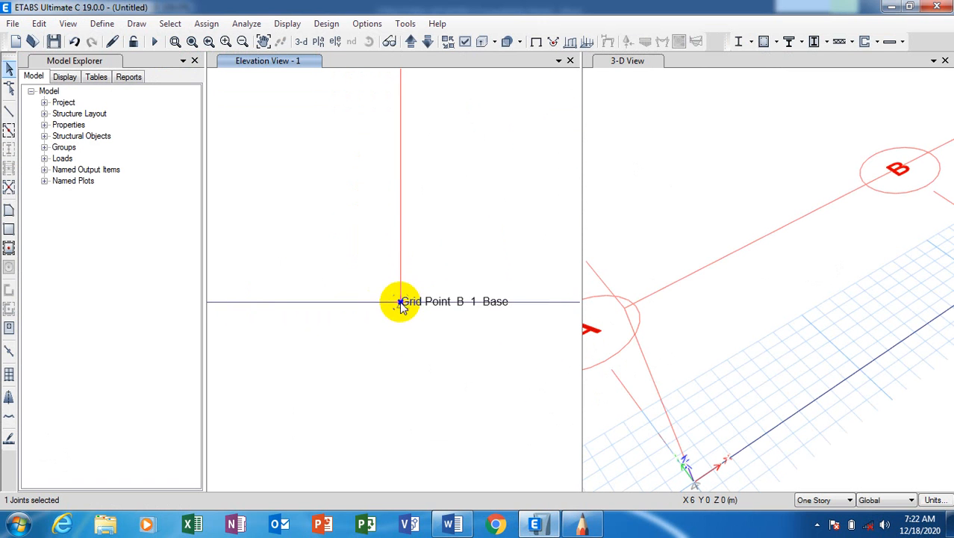
pyautogui.click(205, 24)
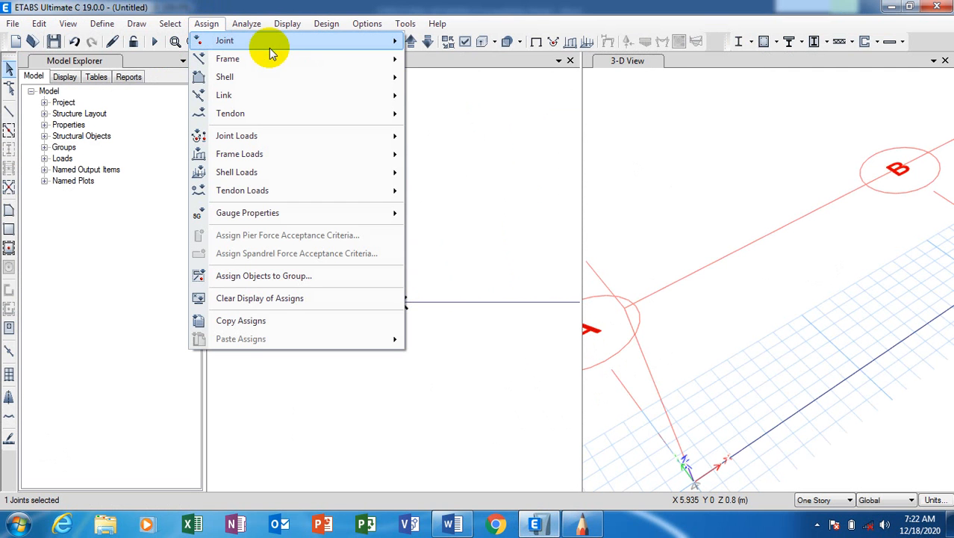
pyautogui.moveTo(289, 45)
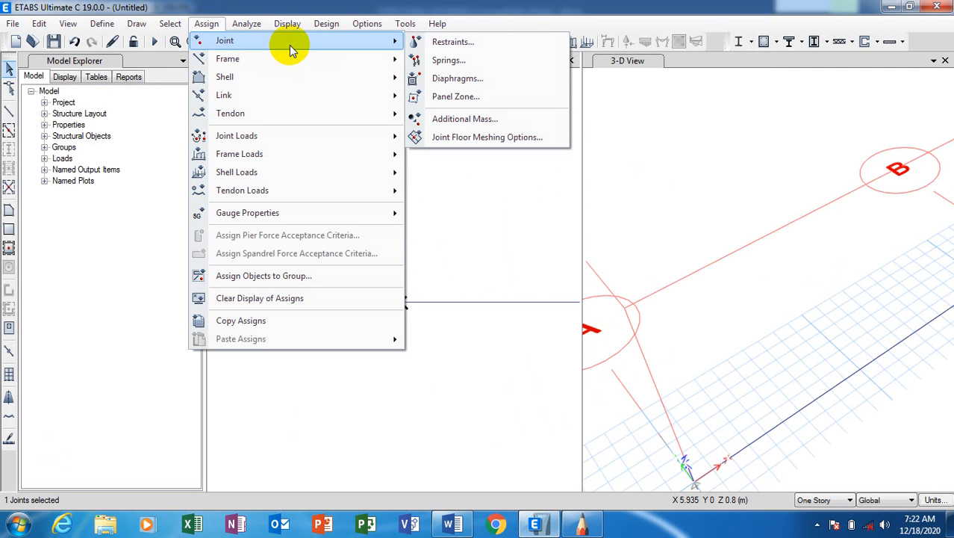
# Give the grid B joint a roller restraint fixing only Translation Z.
pyautogui.click(513, 44)
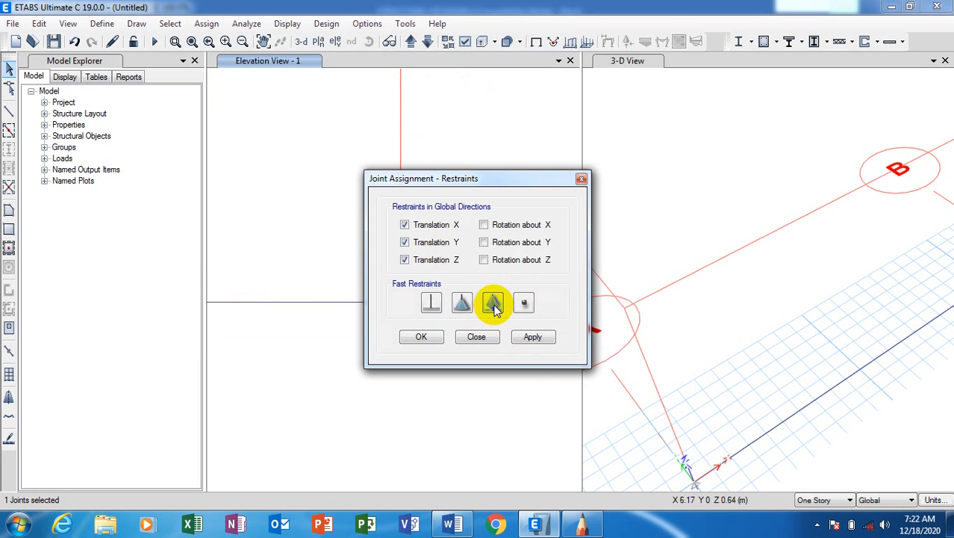
pyautogui.click(533, 337)
pyautogui.click(420, 338)
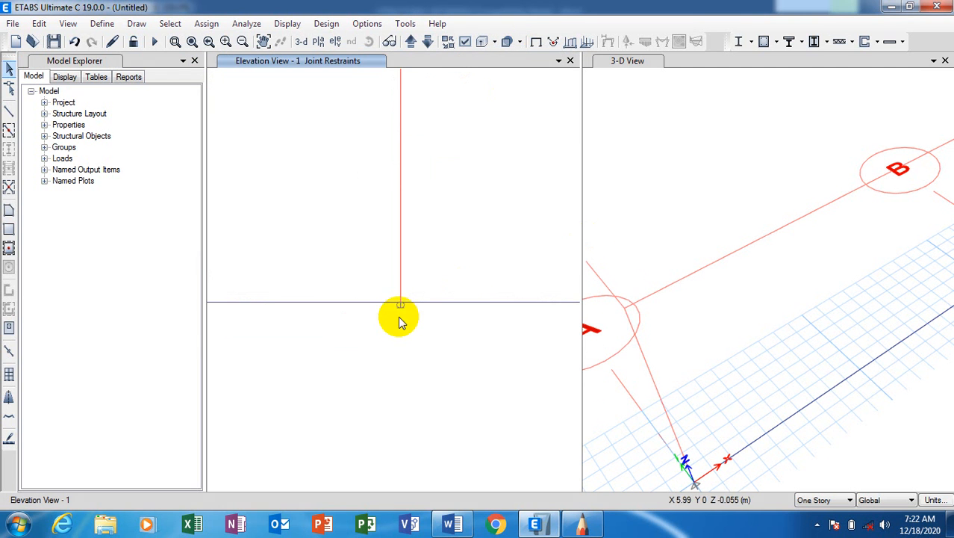
# Reframe the elevation to see the supported frame, then bring up the beam sketch.
pyautogui.scroll(4, 403, 309)
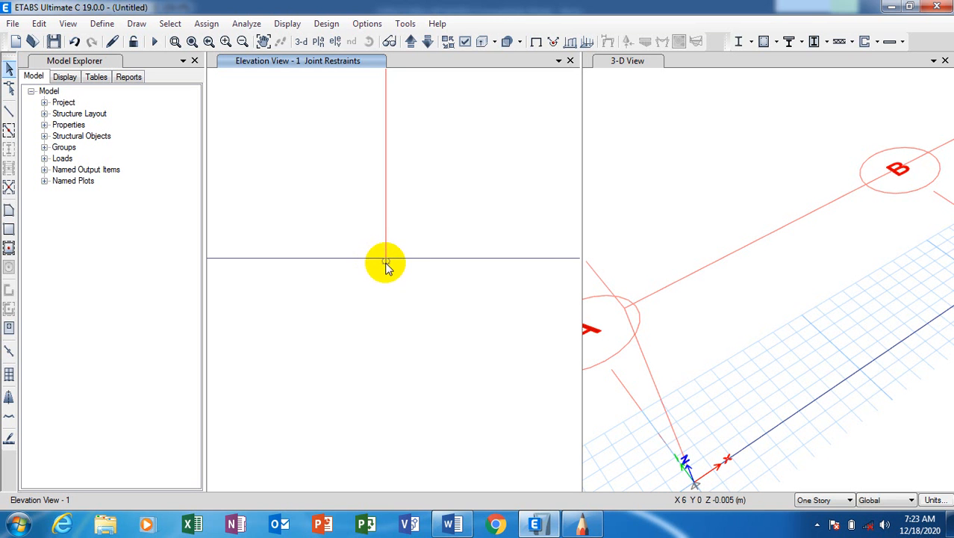
pyautogui.moveTo(383, 262); pyautogui.dragTo(411, 320, button='middle')
pyautogui.scroll(-5, 325, 314)
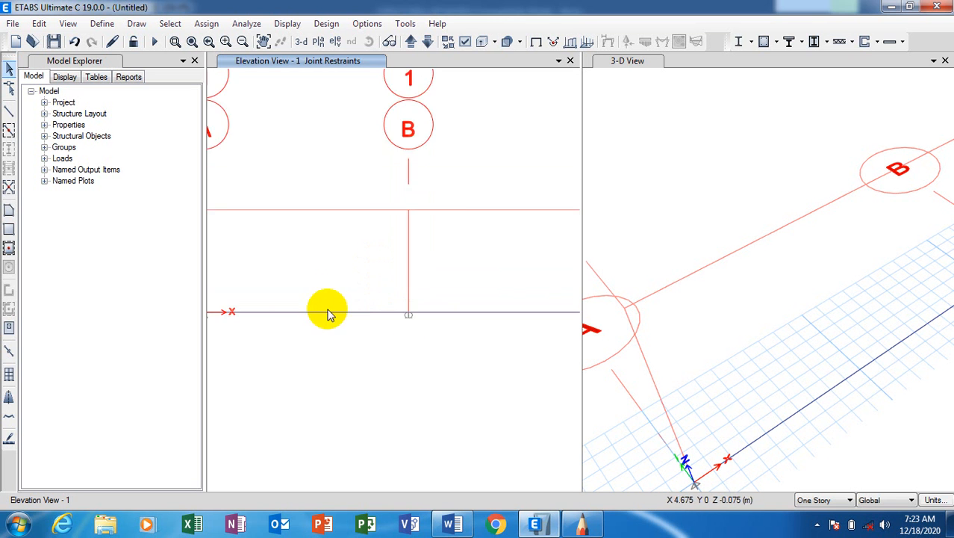
pyautogui.scroll(2, 310, 311)
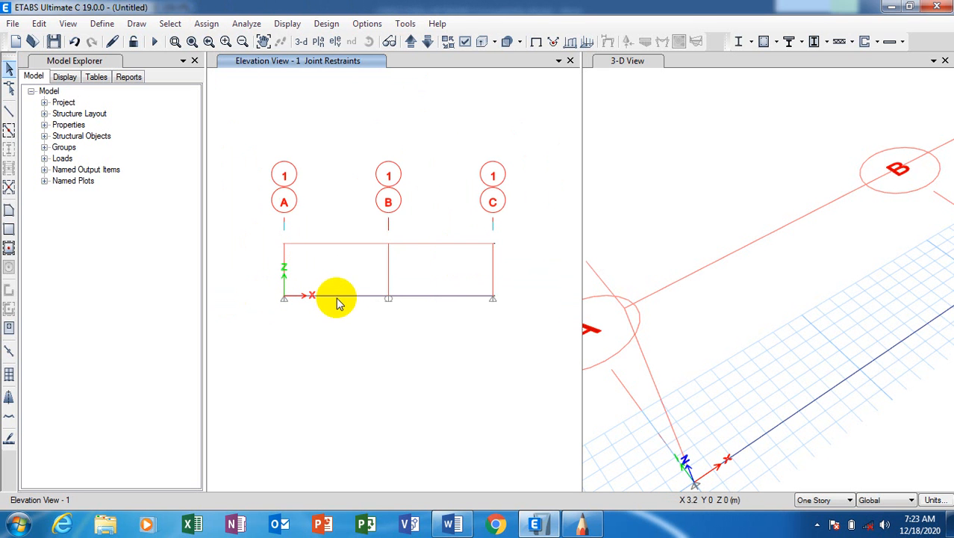
pyautogui.click(582, 525)
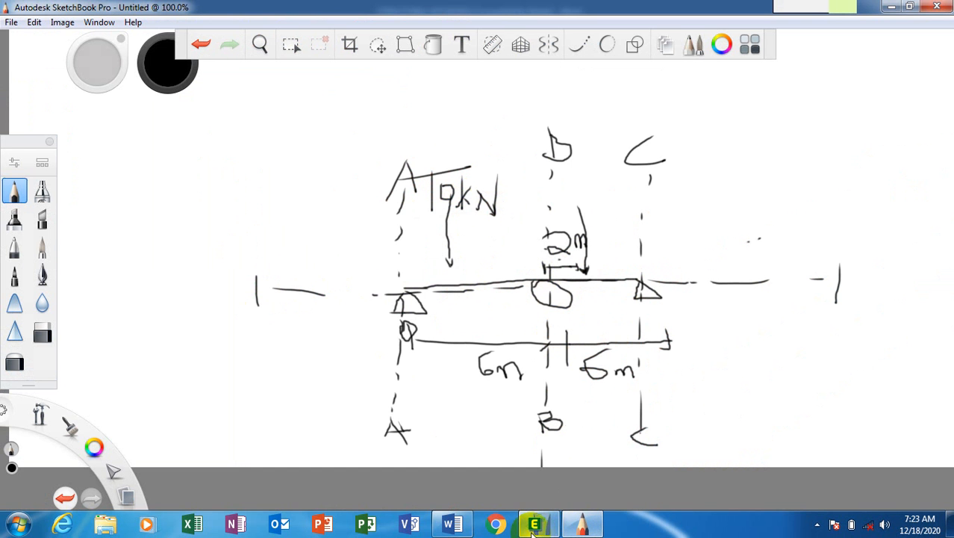
# Return from the beam sketch to the ETABS model.
pyautogui.click(536, 525)
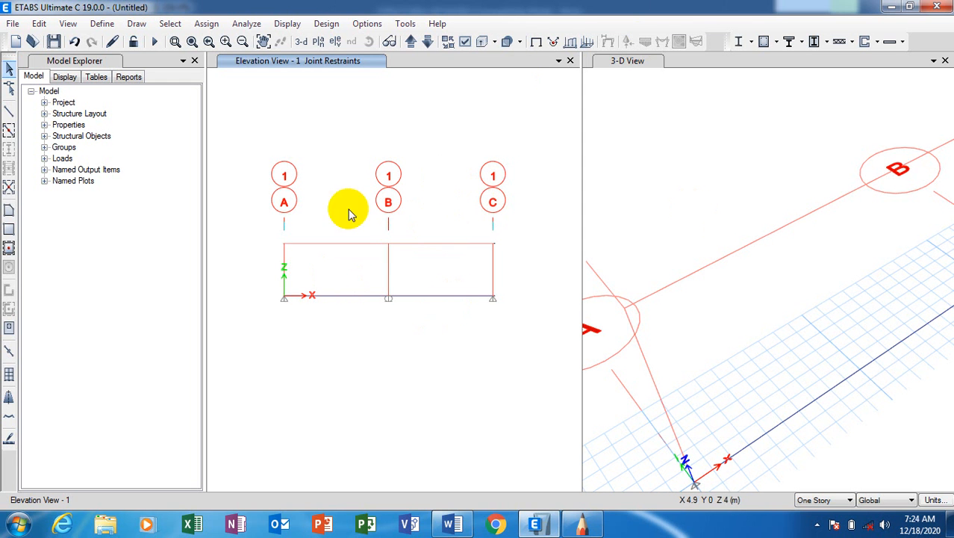
# Select the beam span between grids A and B in Elevation View 1.
pyautogui.click(352, 297)
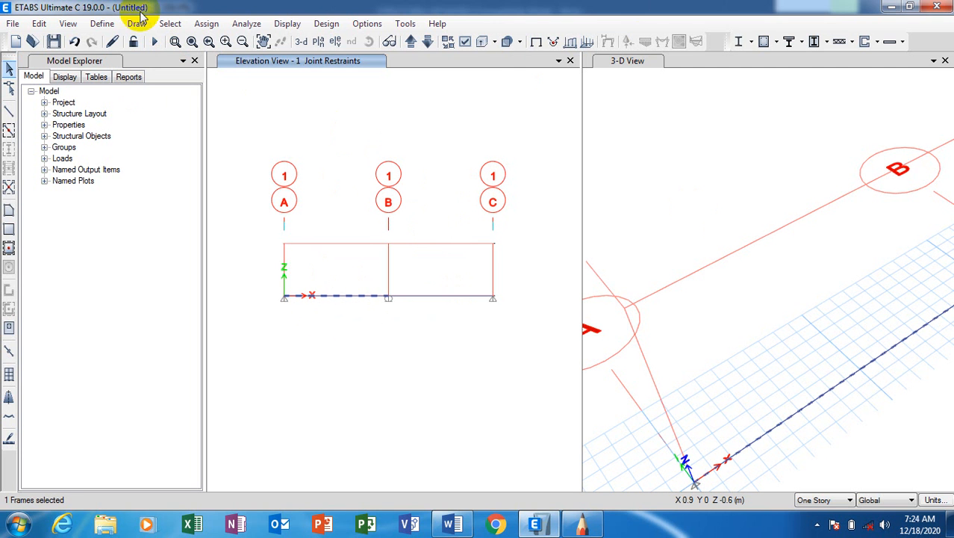
# Open the frame point load settings for the A–B beam, keeping the Dead load pattern.
pyautogui.click(207, 25)
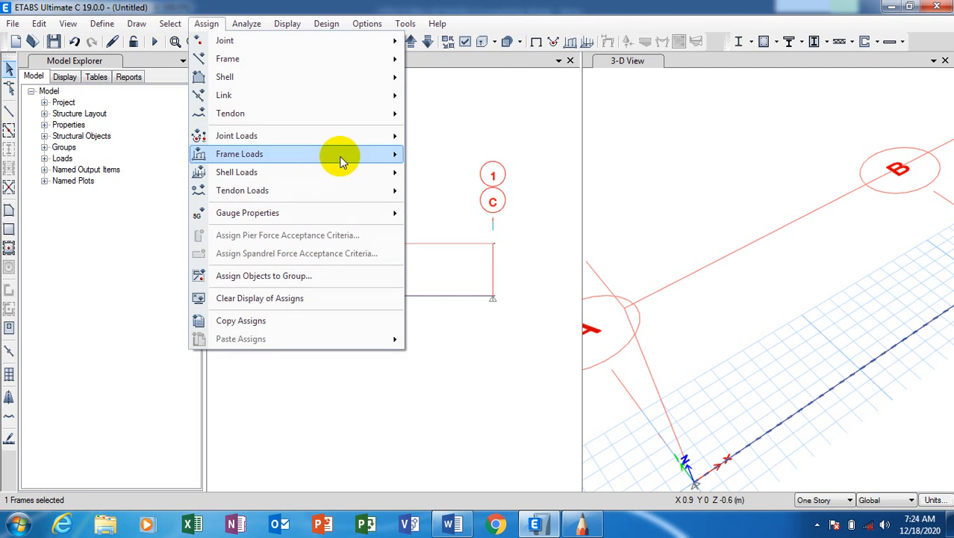
pyautogui.moveTo(355, 138)
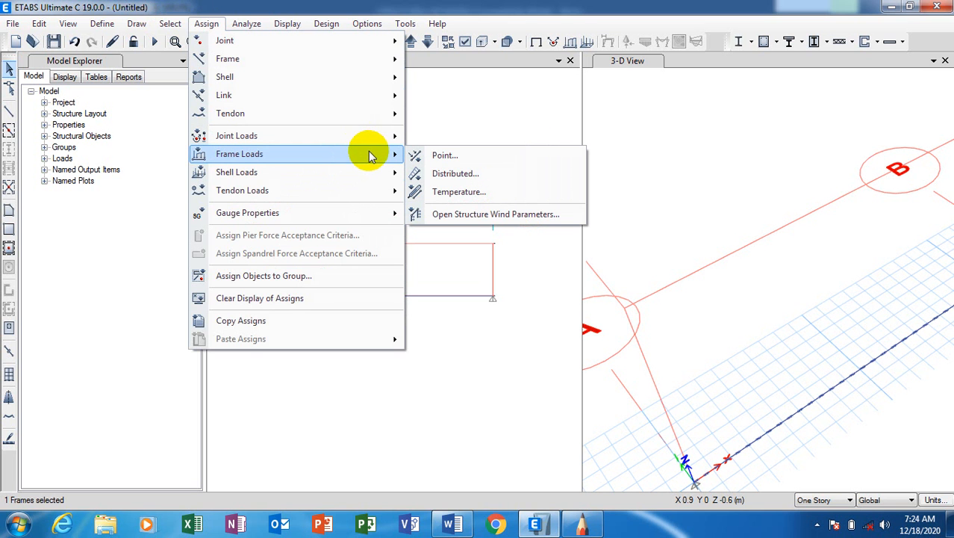
pyautogui.click(486, 154)
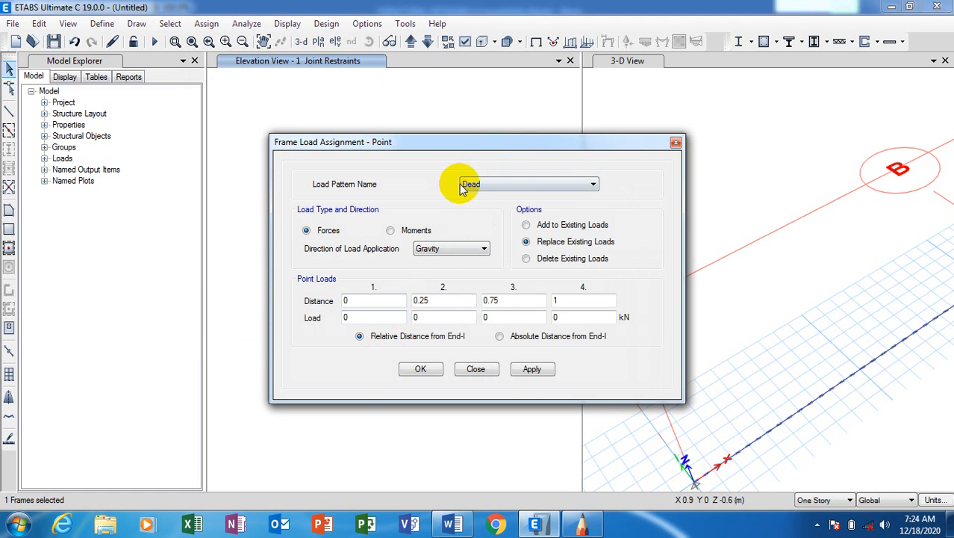
pyautogui.click(589, 188)
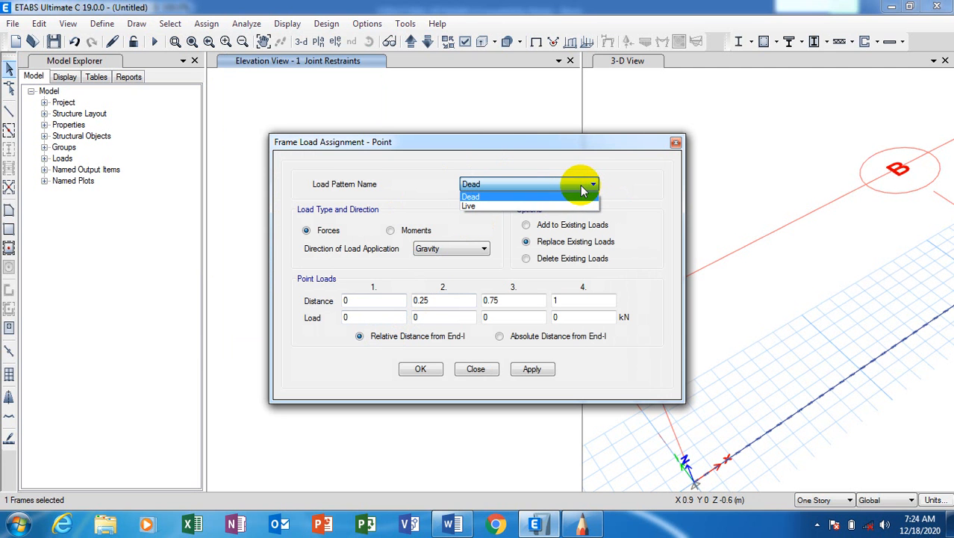
pyautogui.click(581, 186)
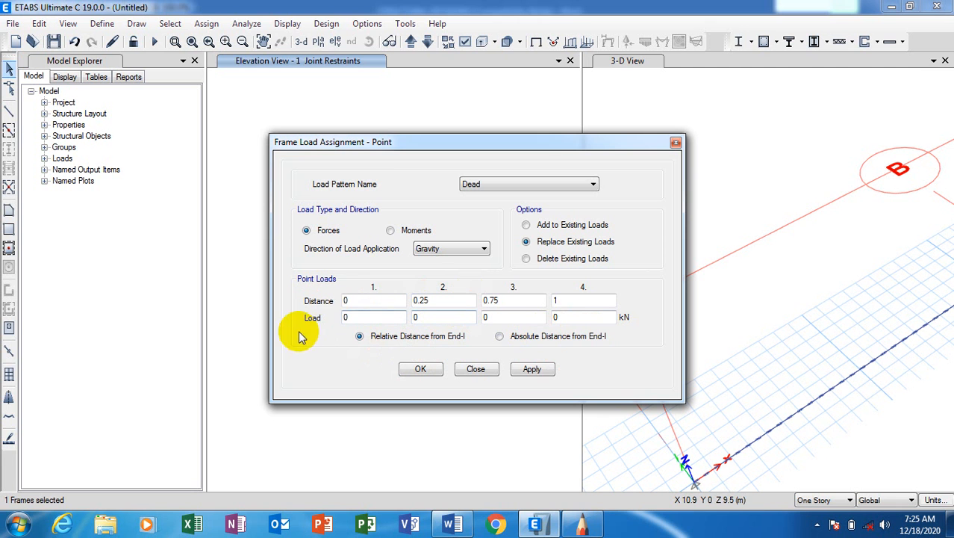
# On the beam sketch, draw a dimension marking the 10kN load 3m from support A.
pyautogui.click(582, 525)
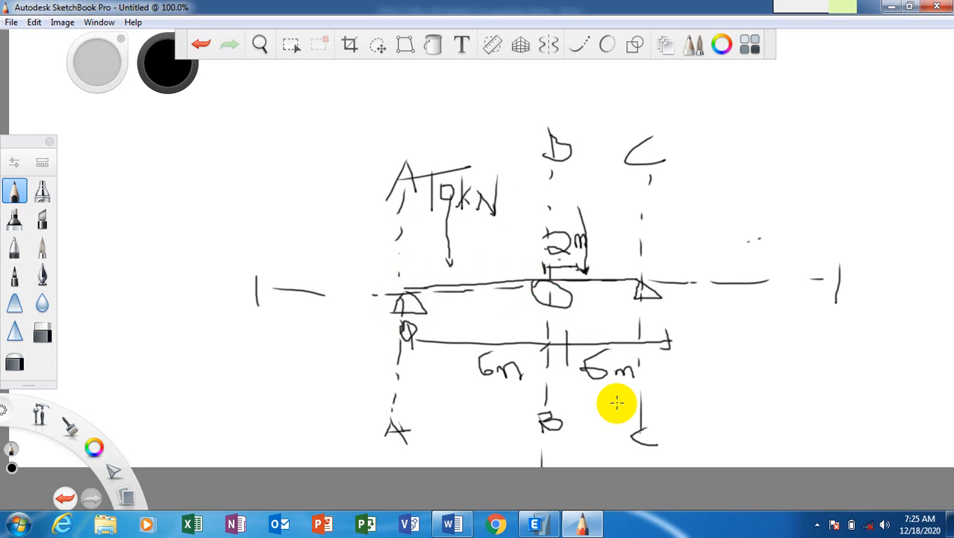
pyautogui.click(531, 525)
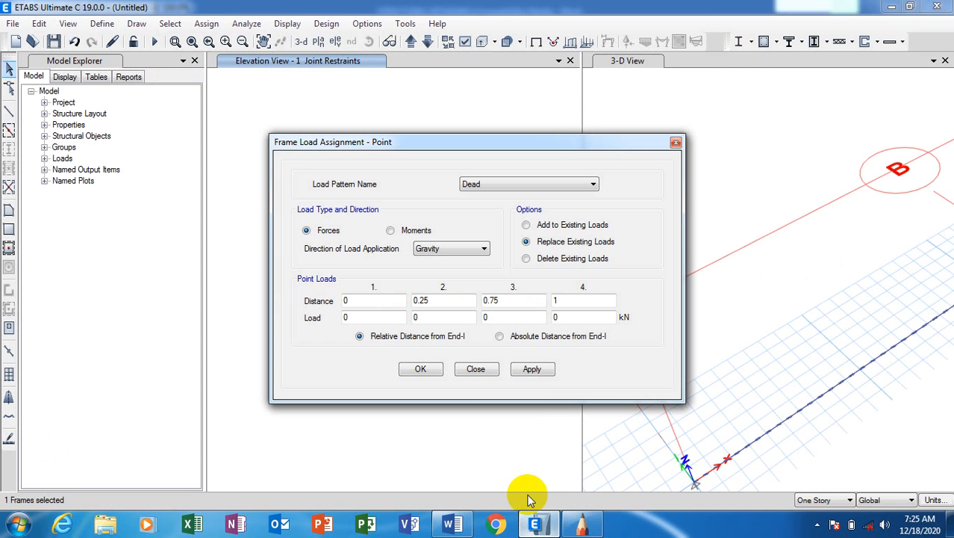
pyautogui.click(582, 525)
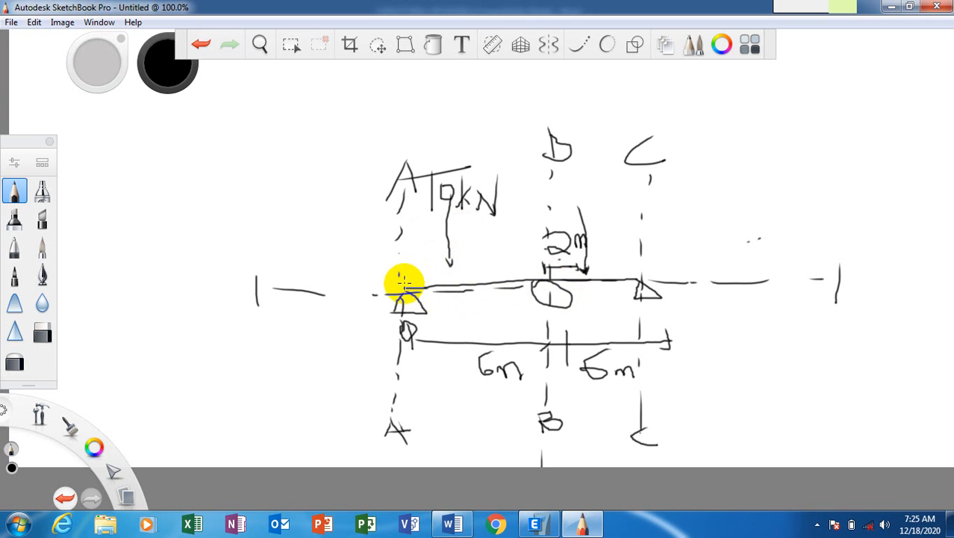
pyautogui.moveTo(397, 245); pyautogui.dragTo(456, 244)
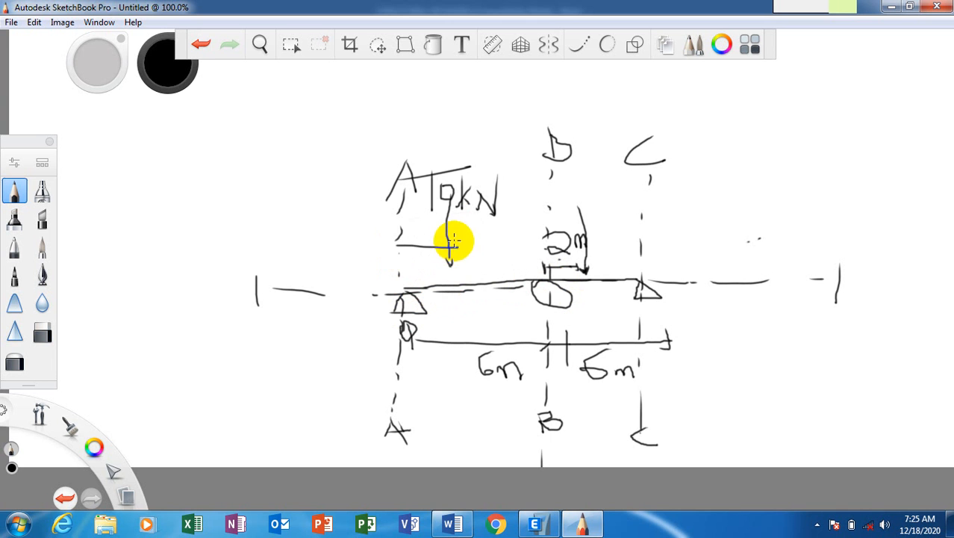
pyautogui.moveTo(382, 257); pyautogui.dragTo(415, 221)
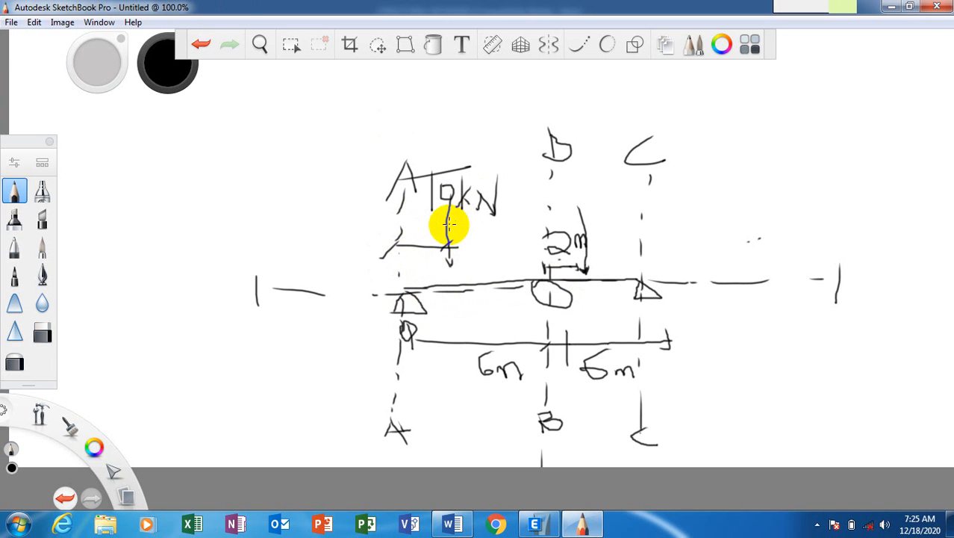
pyautogui.moveTo(403, 218)
pyautogui.mouseDown()
pyautogui.moveTo(405, 228)
pyautogui.moveTo(436, 224)
pyautogui.mouseUp()
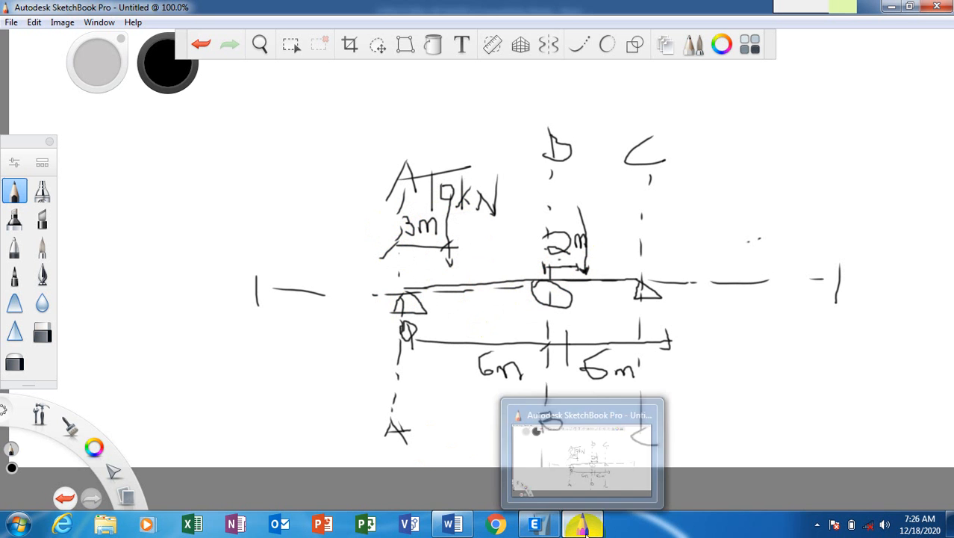
pyautogui.click(586, 529)
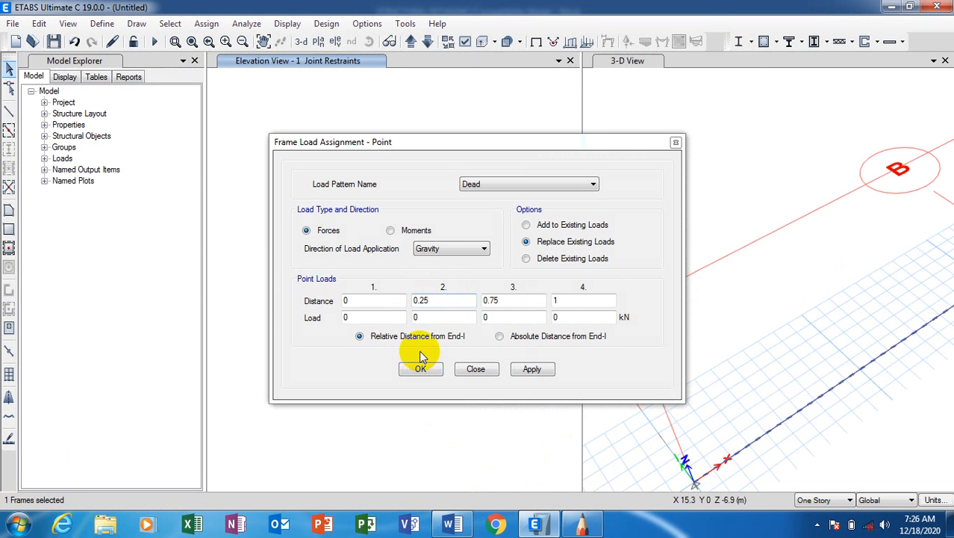
# Set the second point load to relative distance 0.5 with a 10 kN load.
pyautogui.click(443, 300)
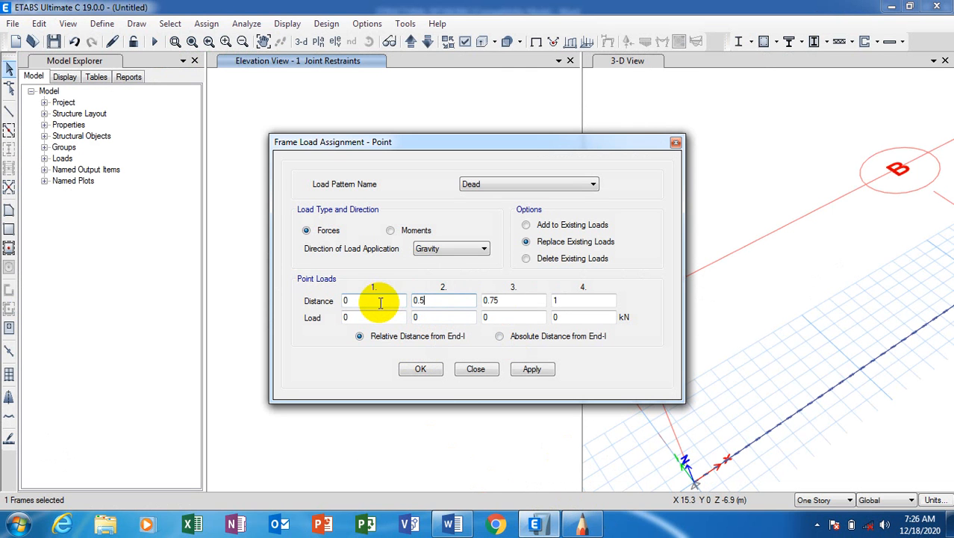
pyautogui.write('0.5')
pyautogui.click(454, 316)
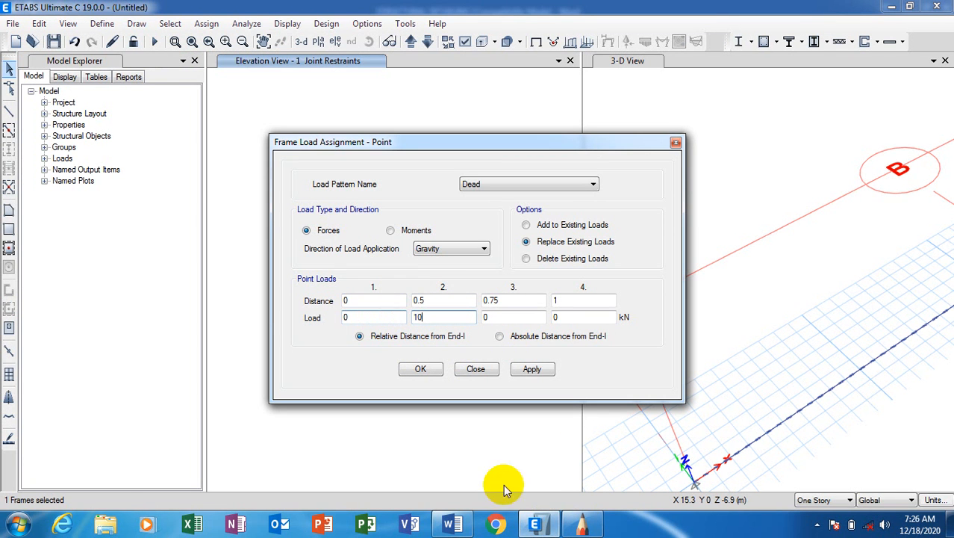
pyautogui.click(582, 525)
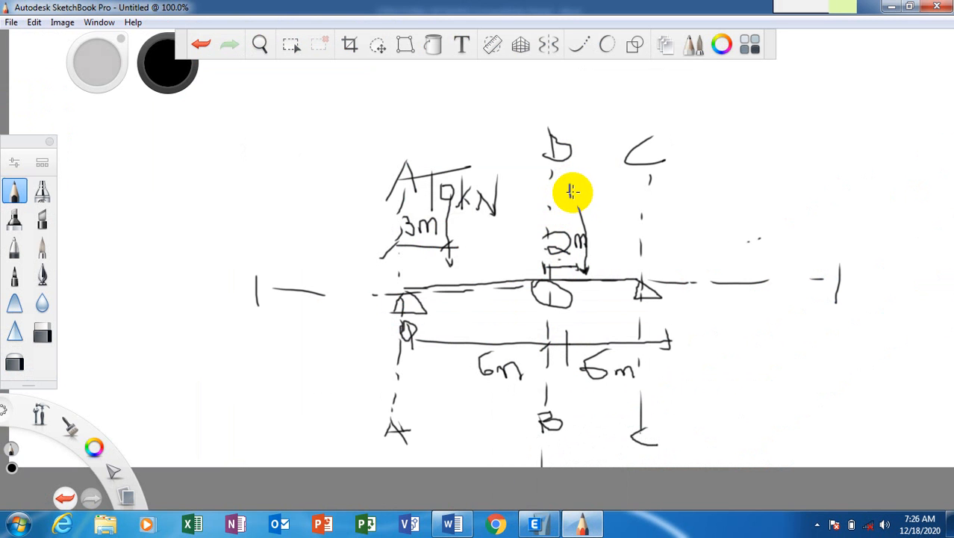
# Handwrite 15kN above the arrow on the sketch's B–C span.
pyautogui.moveTo(571, 182); pyautogui.dragTo(571, 200)
pyautogui.moveTo(579, 184); pyautogui.dragTo(578, 185)
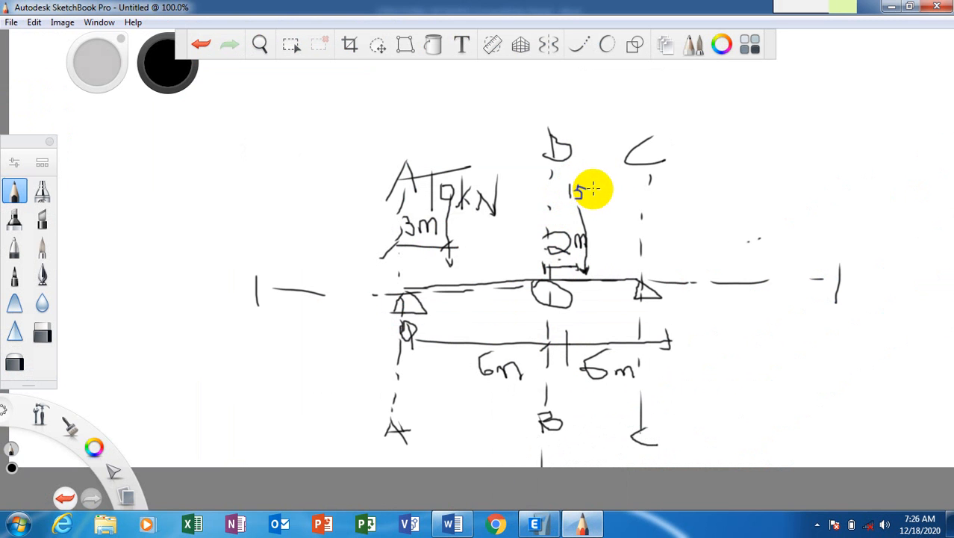
pyautogui.moveTo(591, 186)
pyautogui.mouseDown()
pyautogui.moveTo(588, 199)
pyautogui.moveTo(618, 181)
pyautogui.mouseUp()
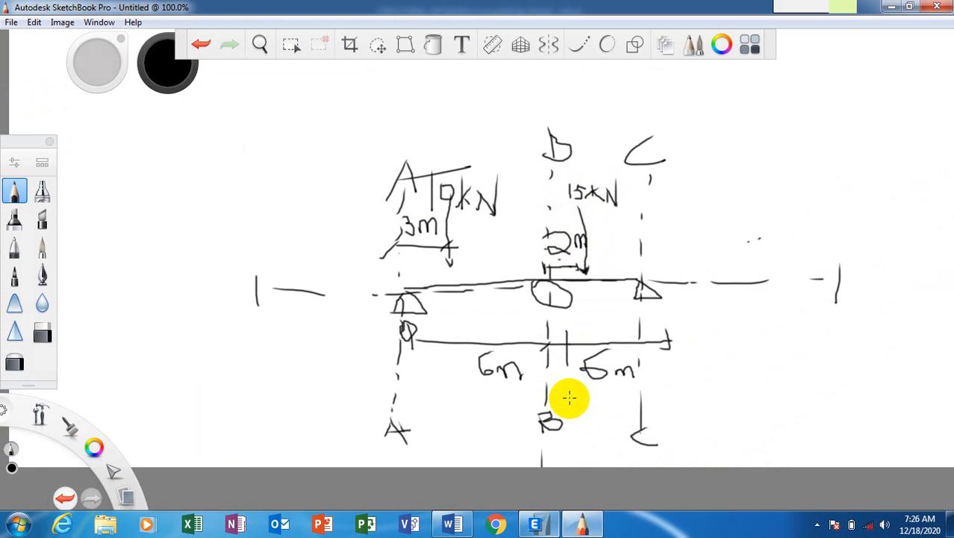
pyautogui.click(543, 527)
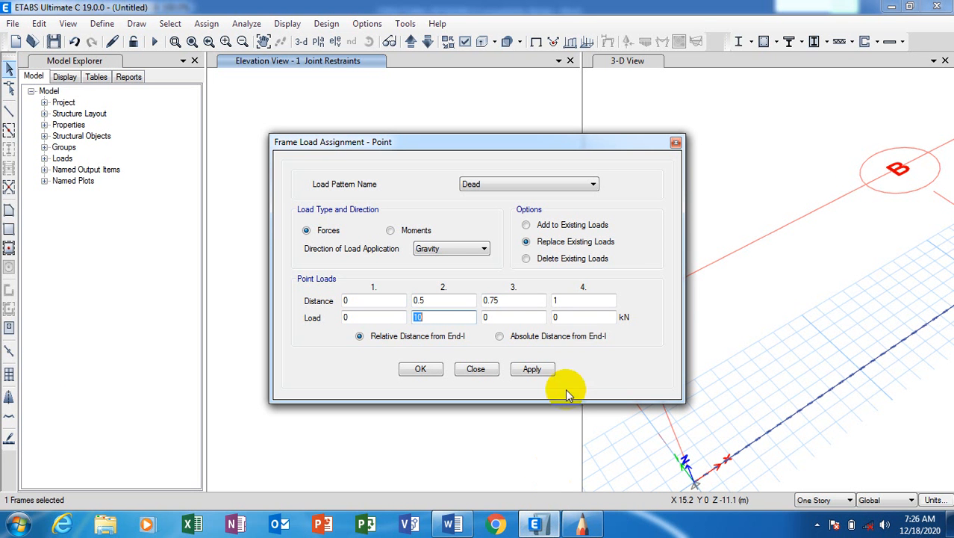
# Apply the 10 kN gravity Dead point load at mid-span of the A–B beam.
pyautogui.click(435, 315)
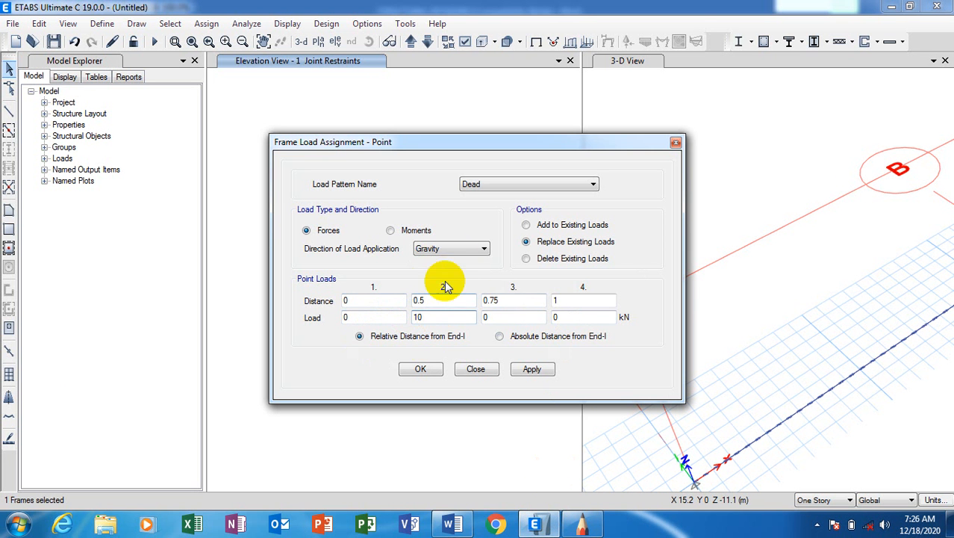
pyautogui.click(471, 253)
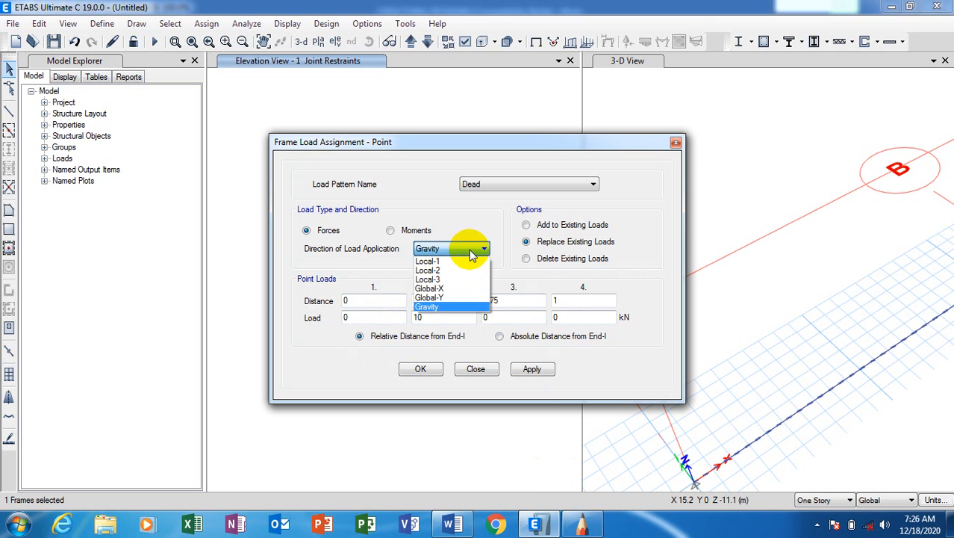
pyautogui.click(470, 252)
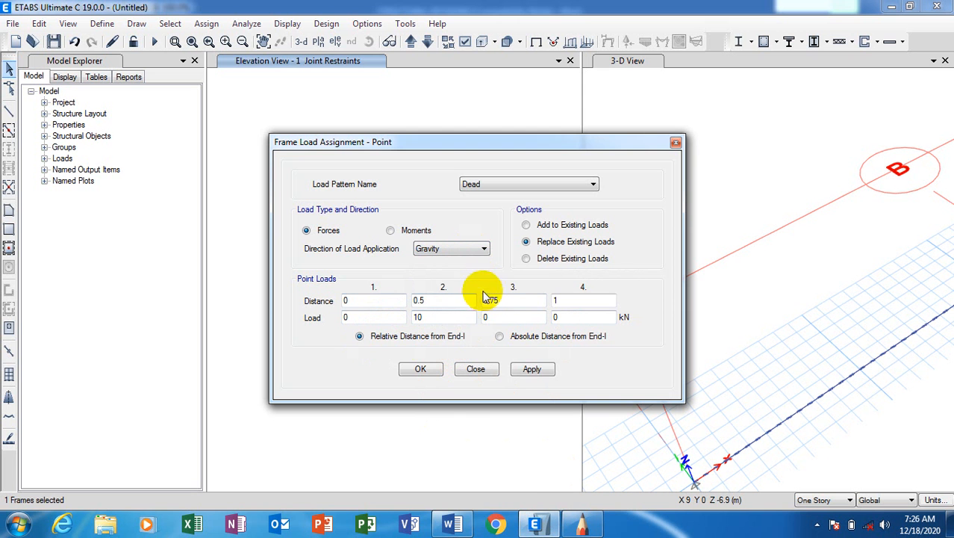
pyautogui.click(527, 371)
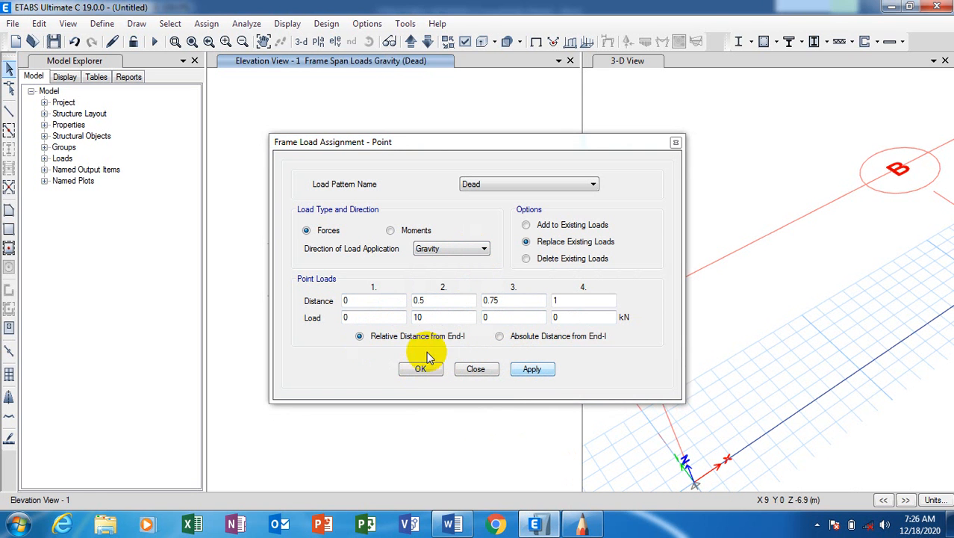
pyautogui.click(423, 367)
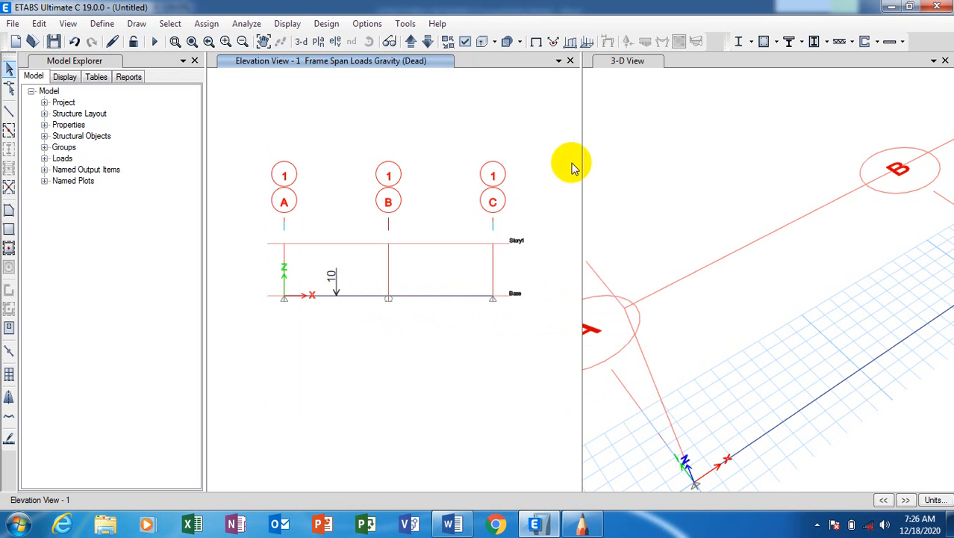
pyautogui.scroll(2, 335, 303)
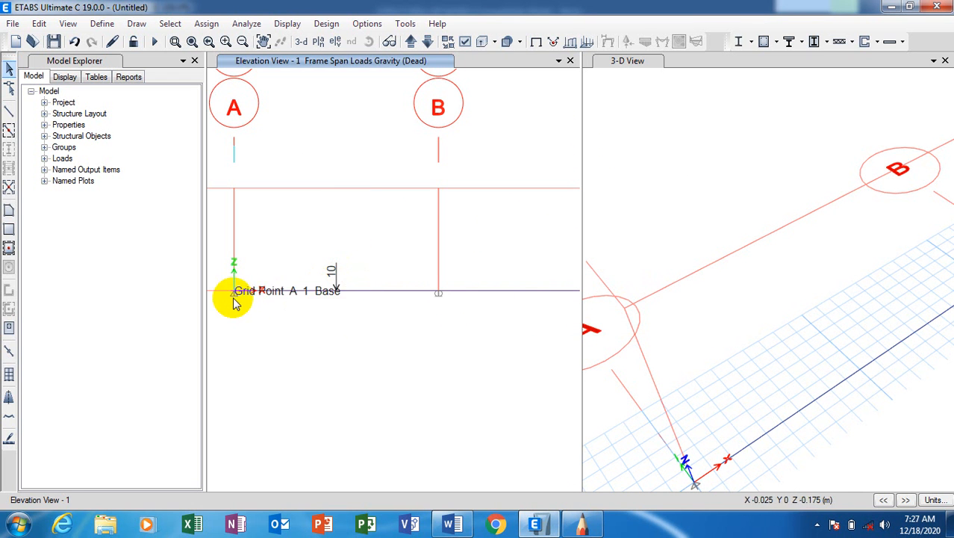
pyautogui.scroll(-4, 329, 287)
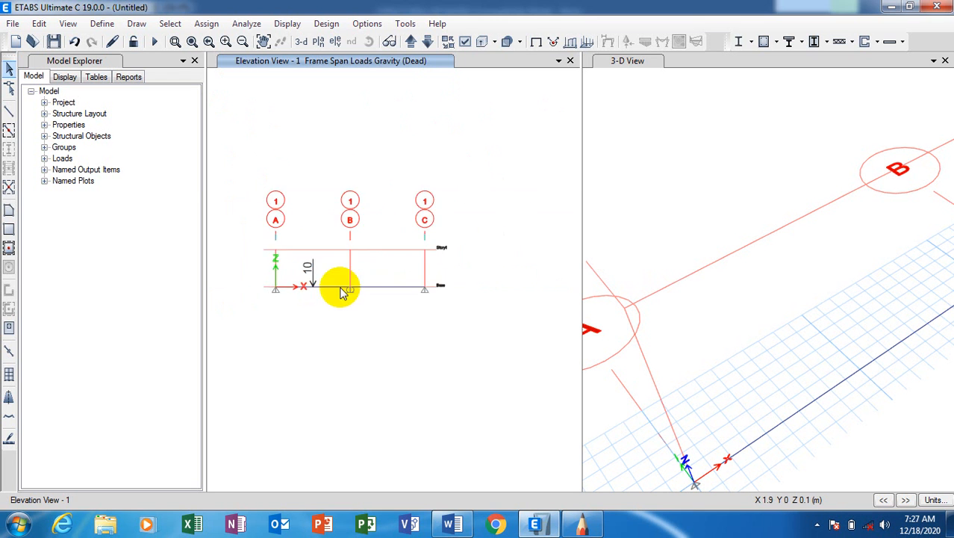
pyautogui.scroll(3, 345, 289)
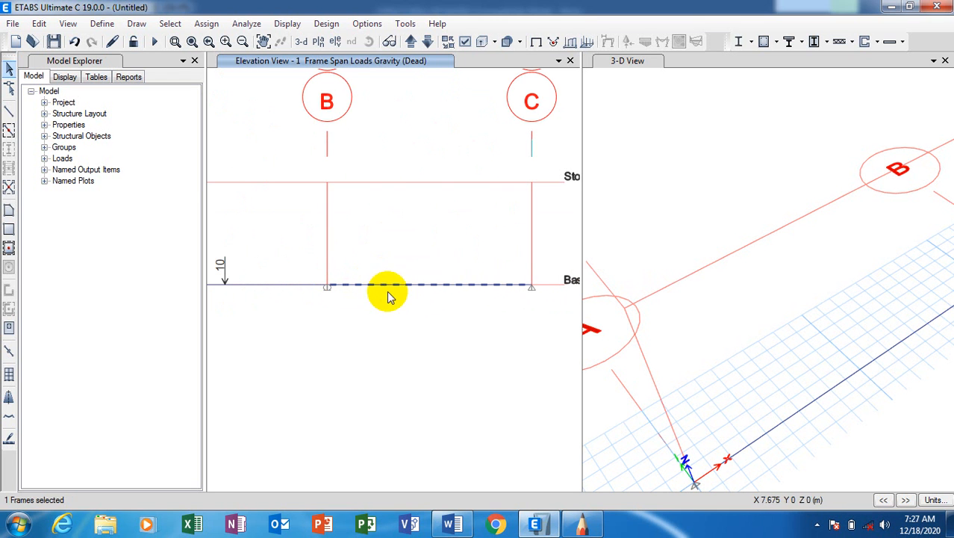
# Reopen the frame point load dialog for the B–C span and select the second distance value.
pyautogui.click(210, 24)
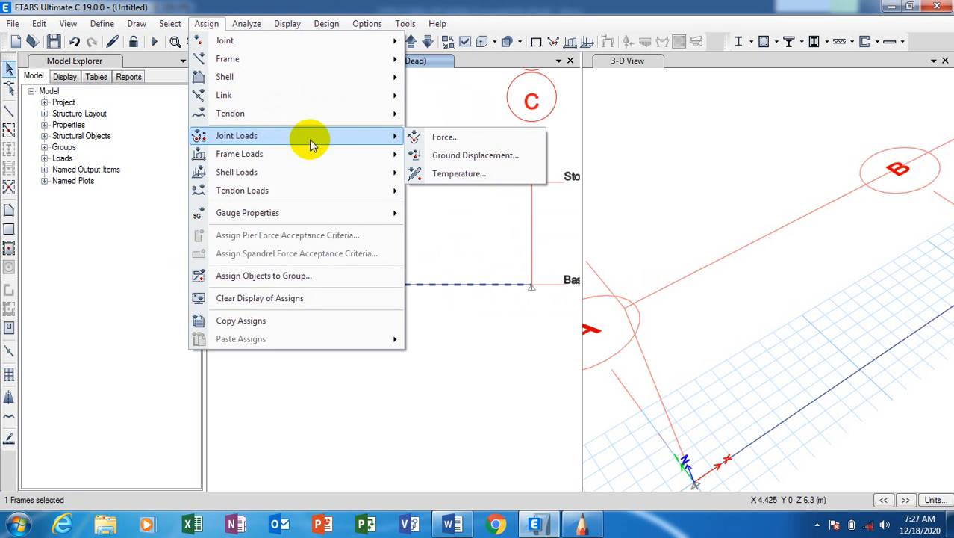
pyautogui.moveTo(377, 151)
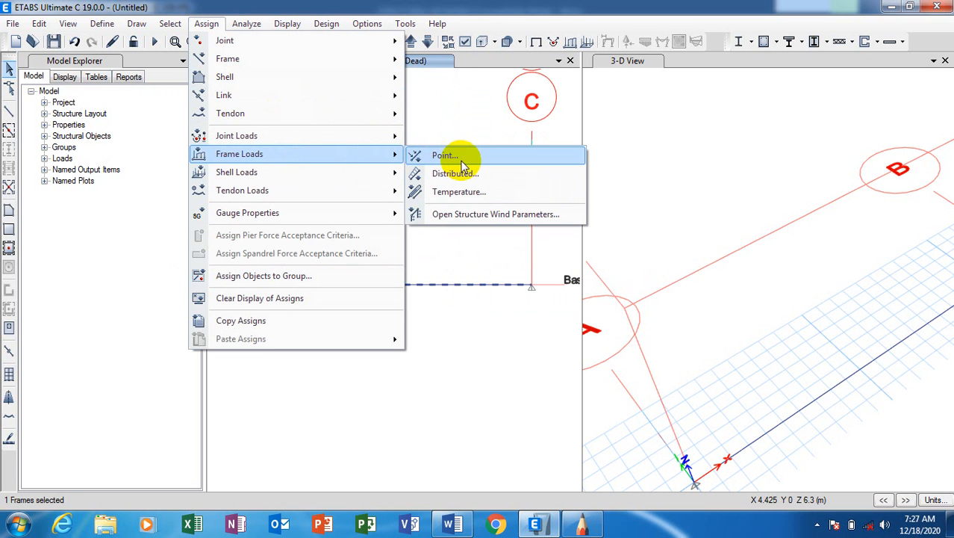
pyautogui.click(448, 156)
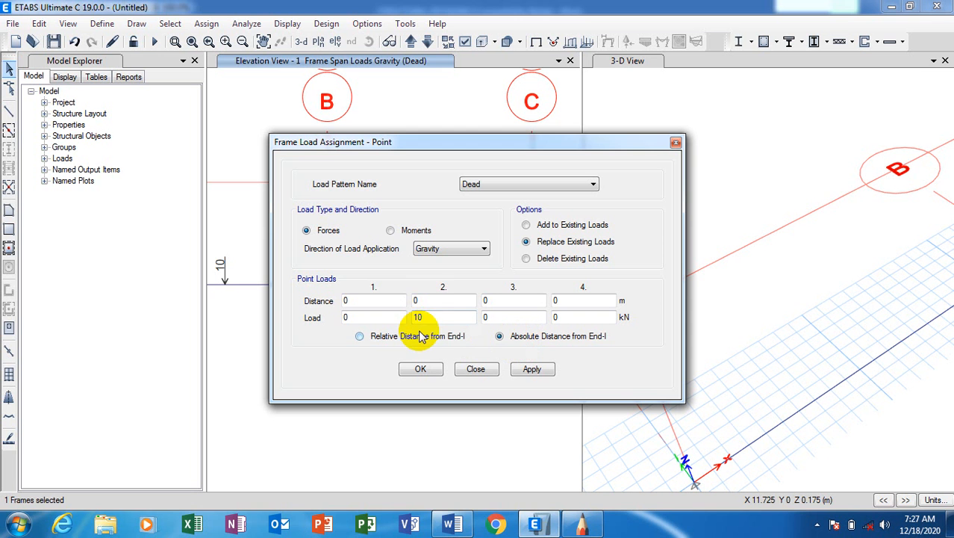
pyautogui.moveTo(436, 300); pyautogui.dragTo(398, 301)
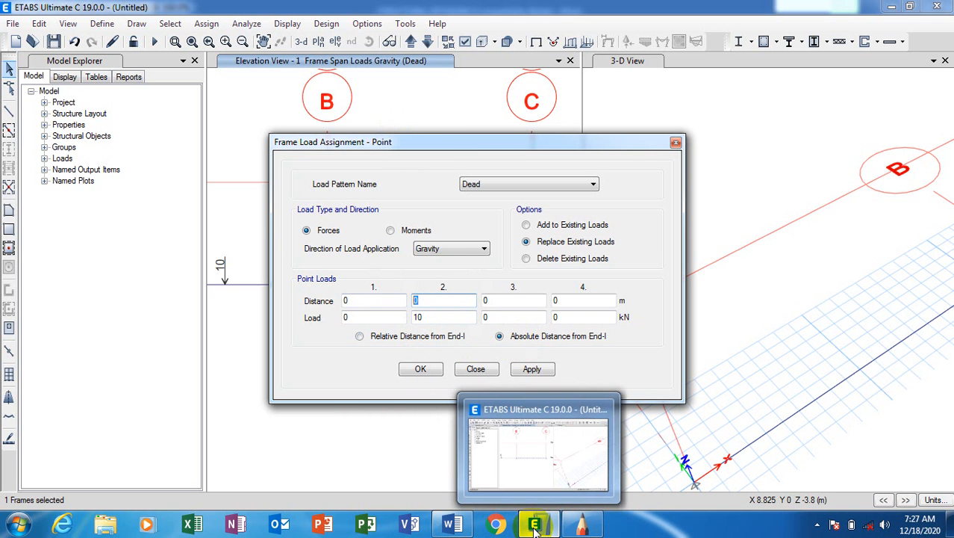
# Check the sketch's 2 m load offset and set the second load's distance to 2 m.
pyautogui.click(582, 525)
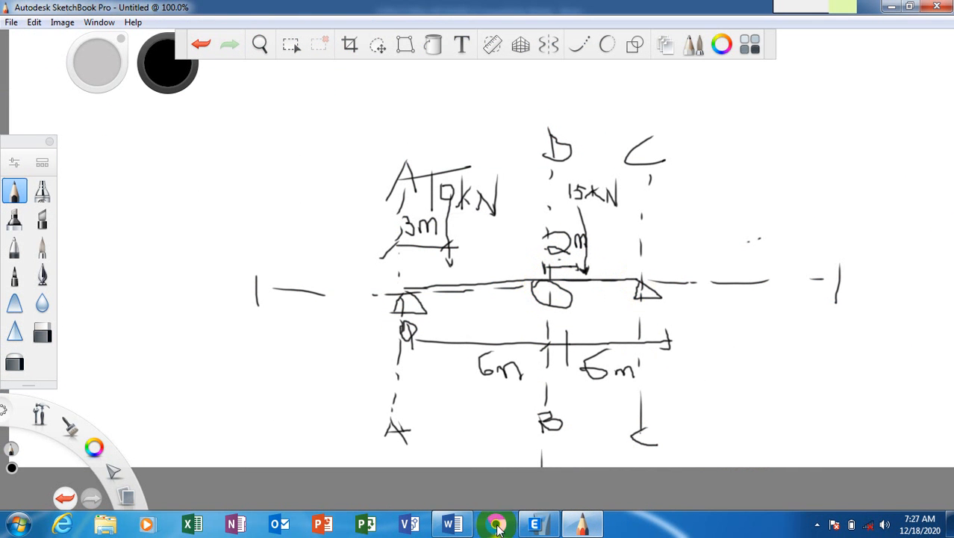
pyautogui.click(541, 526)
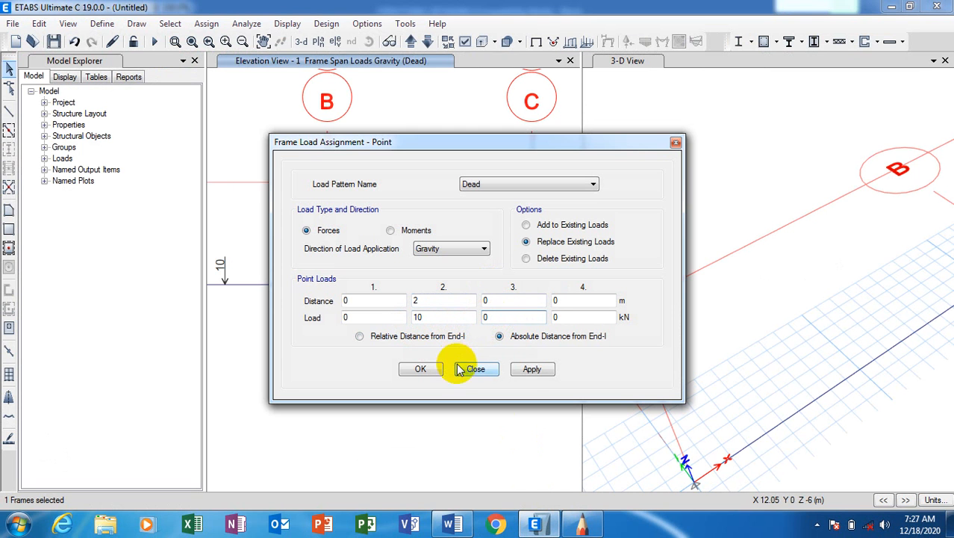
# Apply the 10 kN point load 2 m along the B–C span and check the arrow.
pyautogui.click(531, 370)
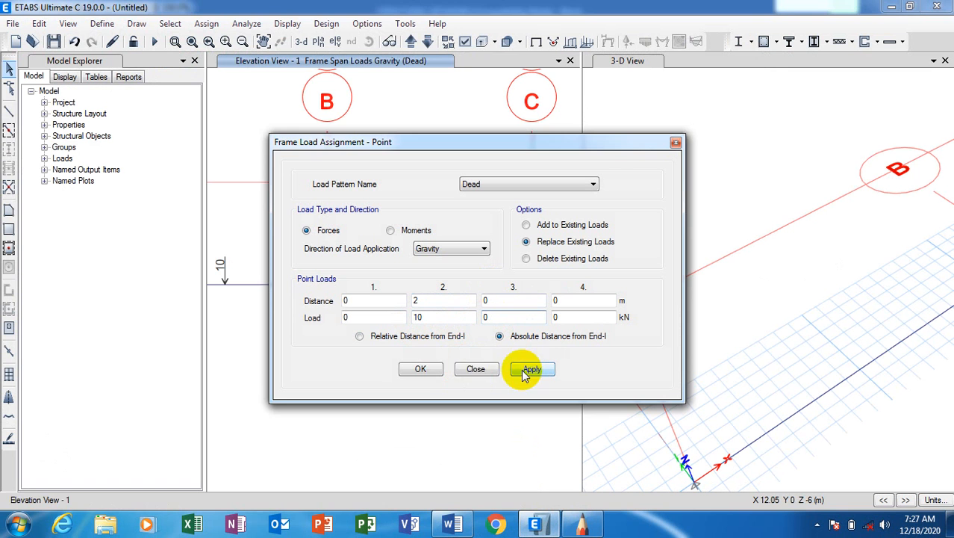
pyautogui.click(423, 370)
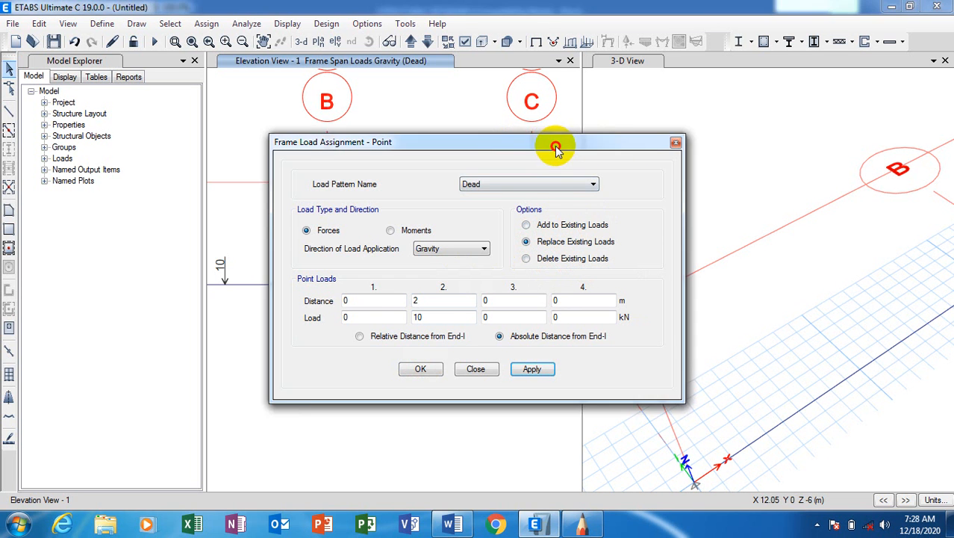
pyautogui.moveTo(554, 145); pyautogui.dragTo(774, 101)
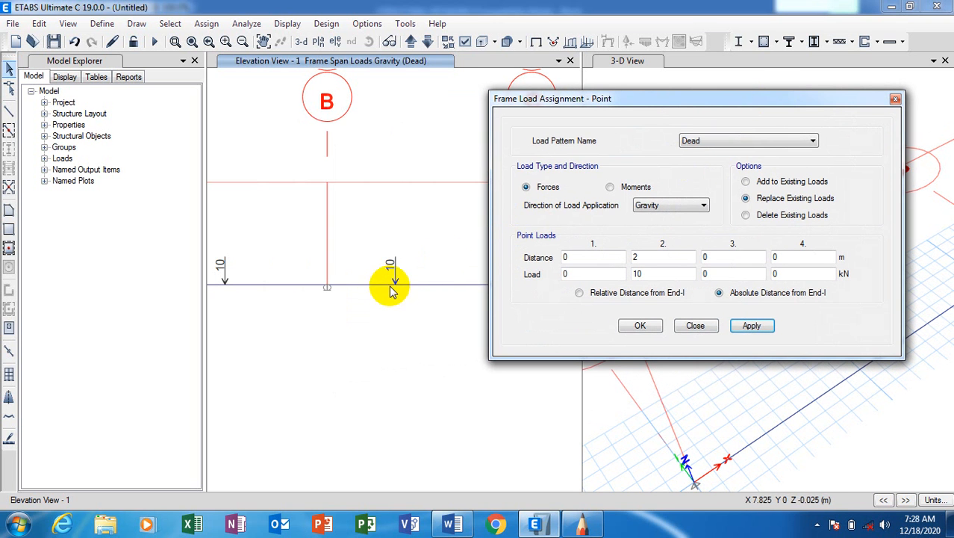
pyautogui.moveTo(598, 105); pyautogui.dragTo(667, 95)
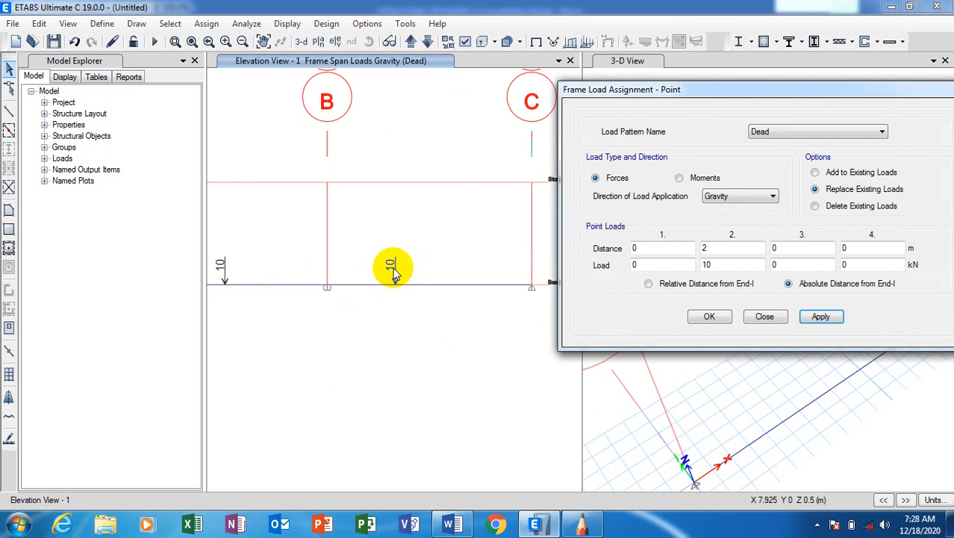
pyautogui.moveTo(702, 105); pyautogui.dragTo(642, 99)
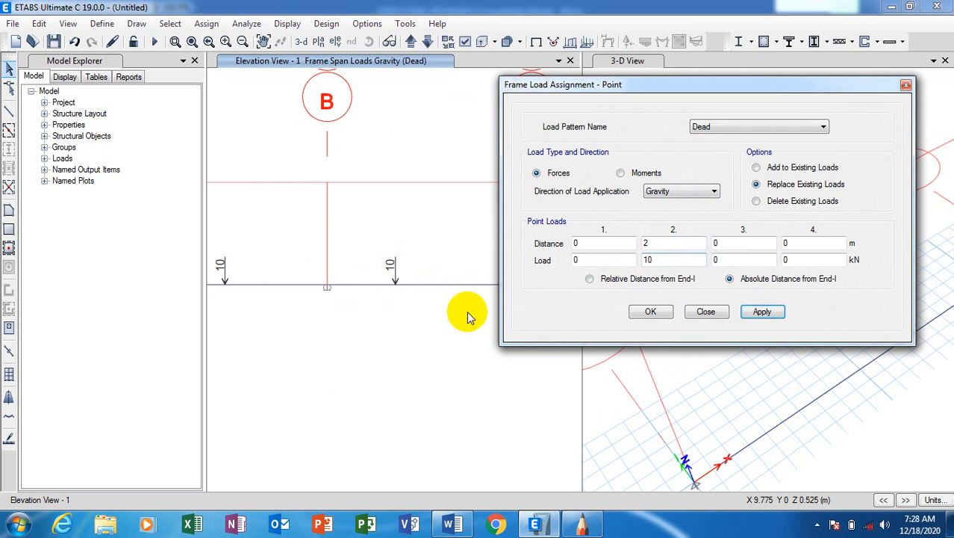
pyautogui.click(581, 526)
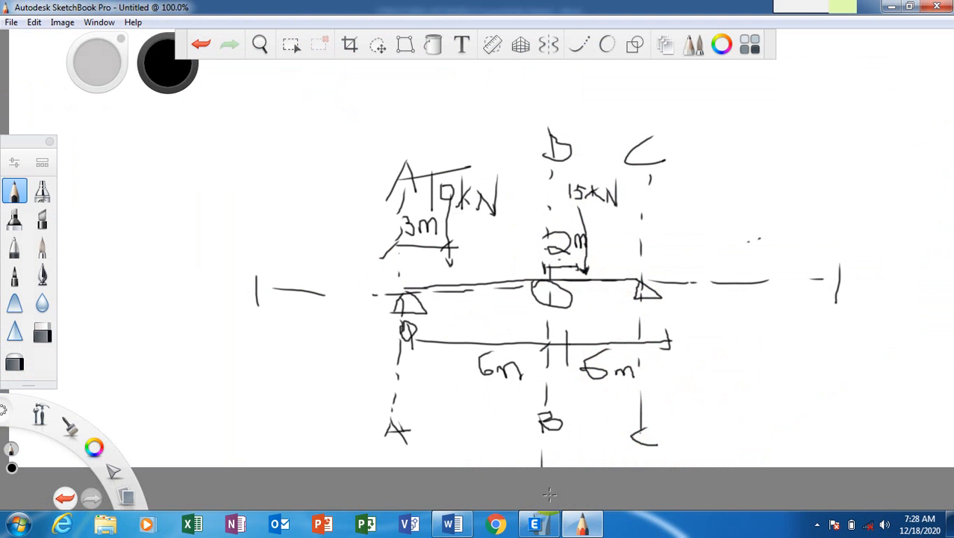
# Change the B–C span's point load to 15 kN, reselecting the beam before applying.
pyautogui.click(535, 525)
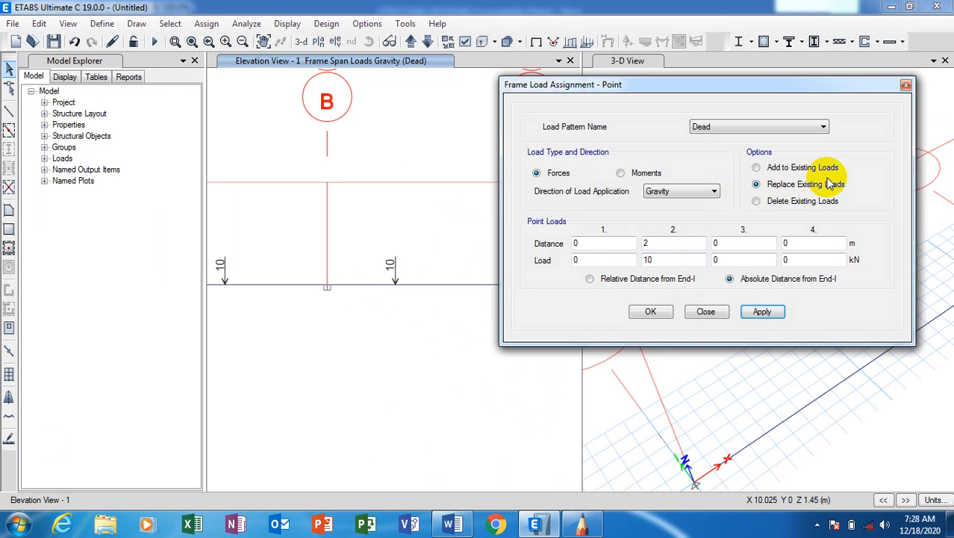
pyautogui.doubleClick(649, 259)
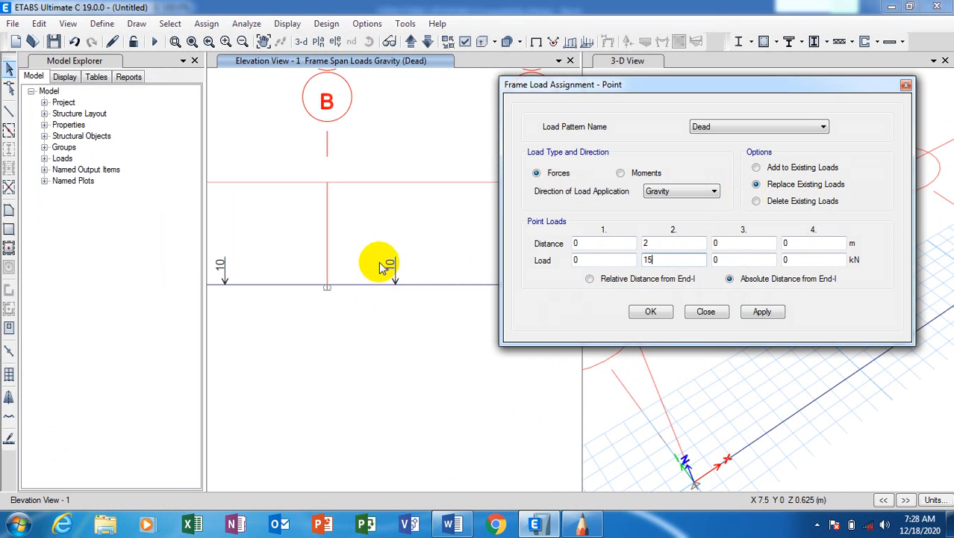
pyautogui.click(758, 312)
pyautogui.click(661, 314)
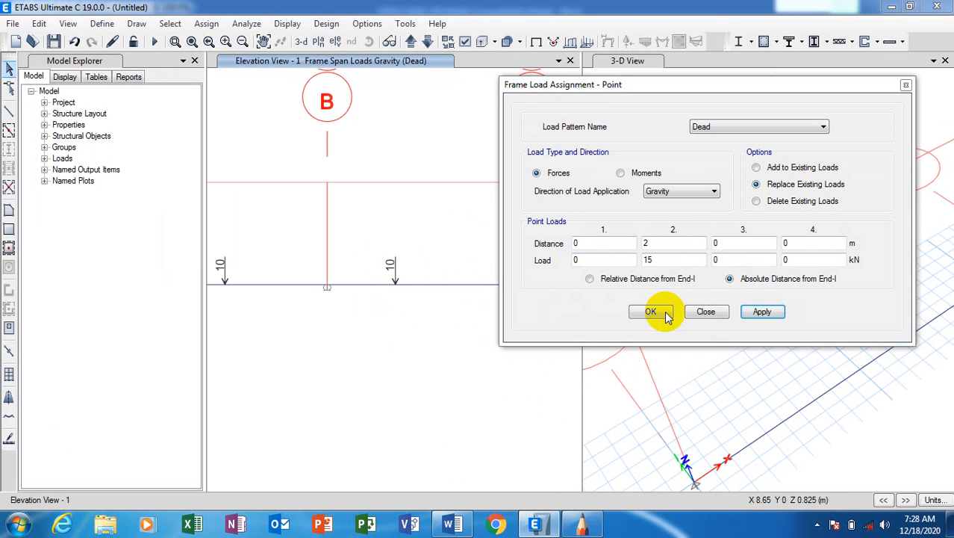
pyautogui.click(592, 312)
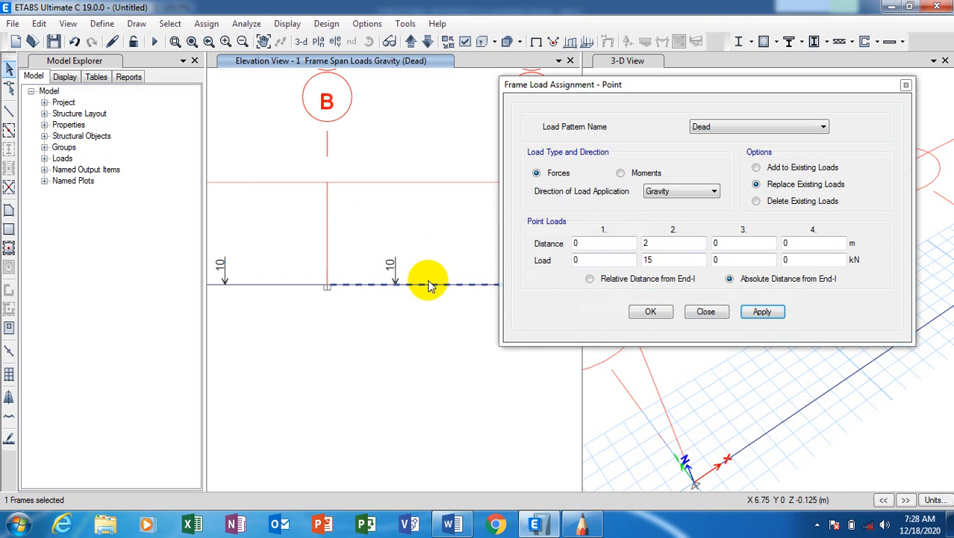
pyautogui.click(762, 312)
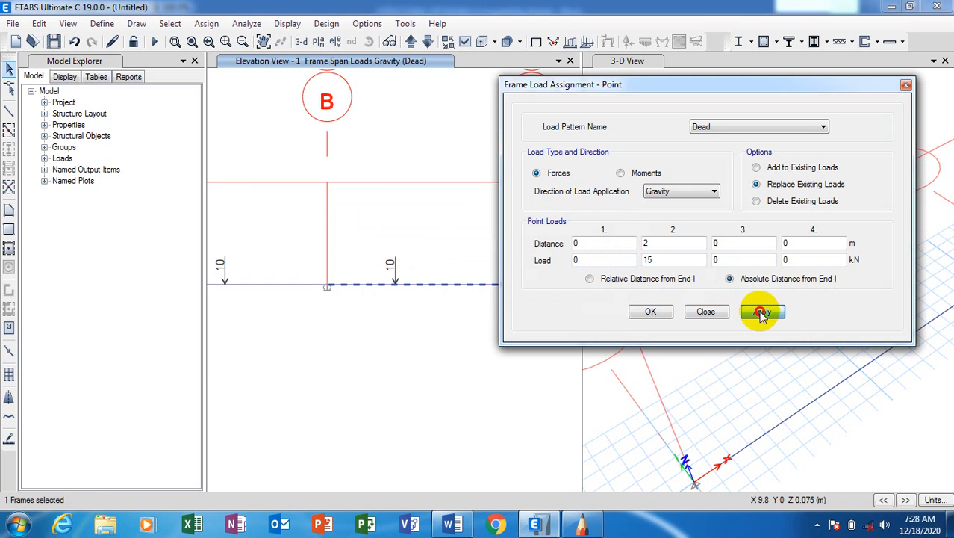
pyautogui.click(648, 312)
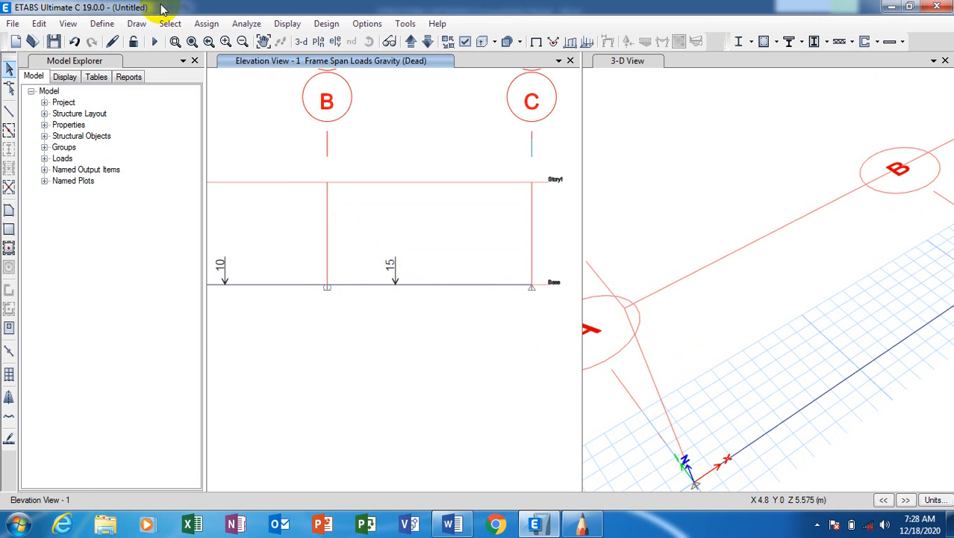
# Replace the B–C span's load with a 2 kN point load 3 m from grid B.
pyautogui.click(198, 27)
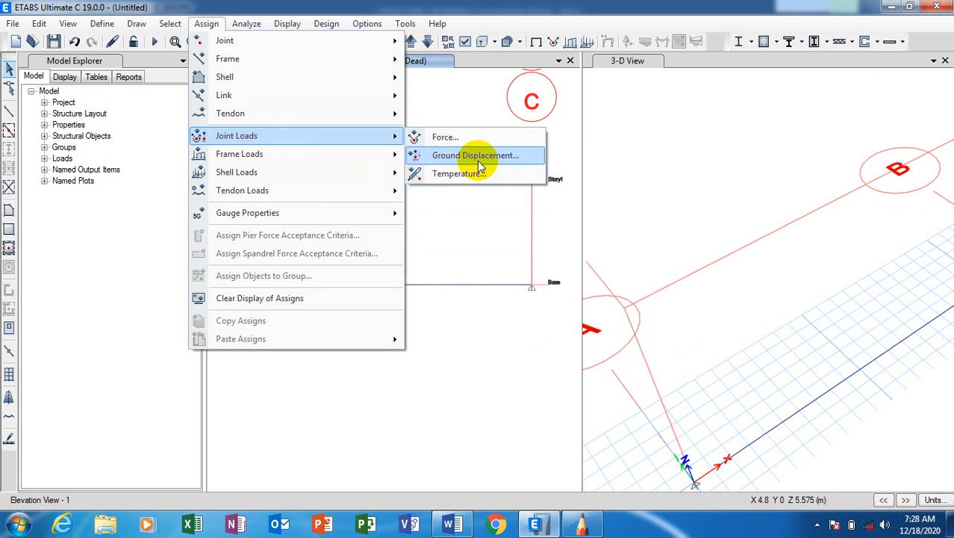
pyautogui.moveTo(380, 153)
pyautogui.click(452, 156)
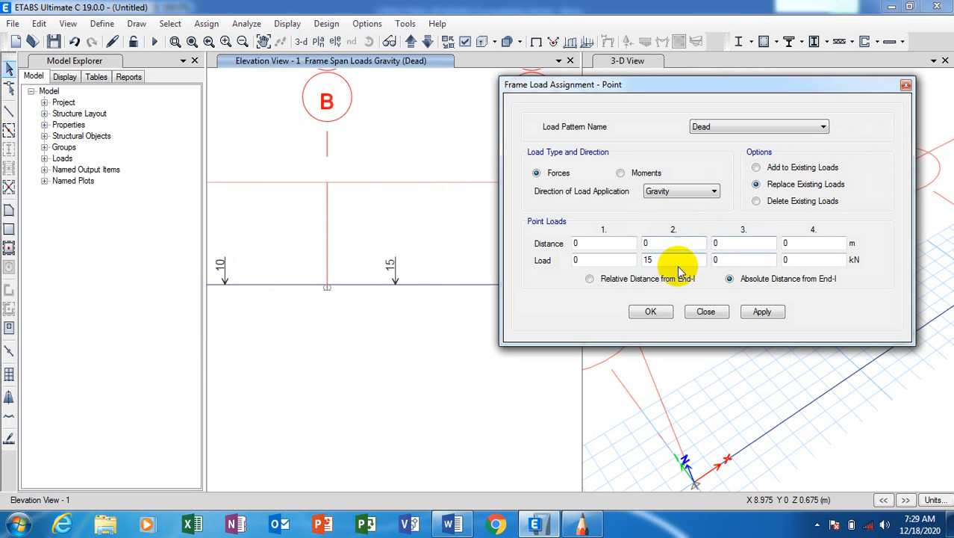
pyautogui.moveTo(670, 260); pyautogui.dragTo(630, 268)
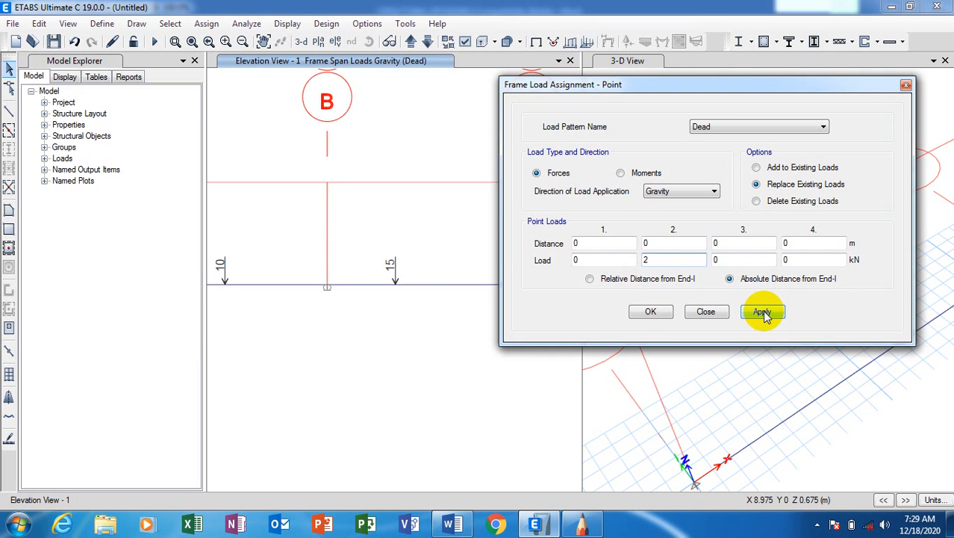
pyautogui.moveTo(663, 245); pyautogui.dragTo(624, 251)
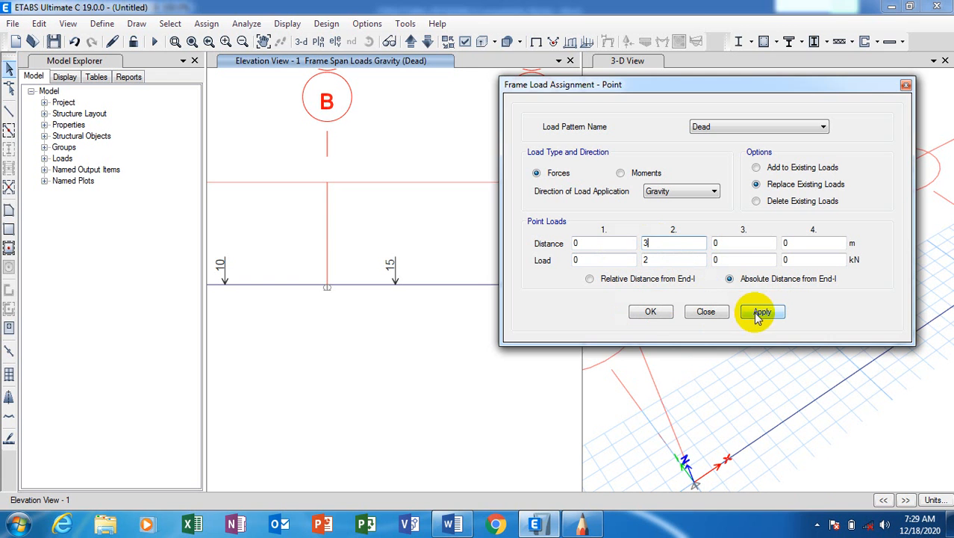
pyautogui.click(427, 286)
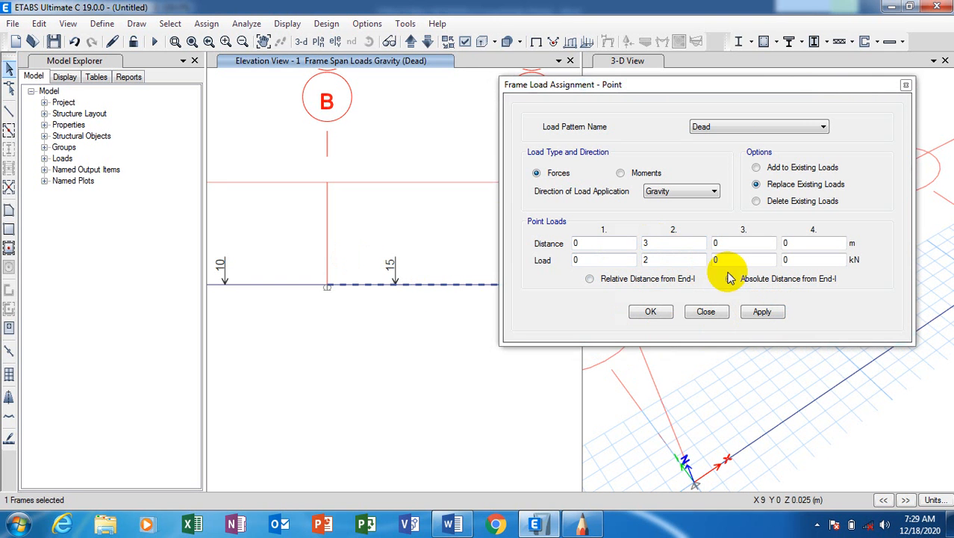
pyautogui.click(762, 313)
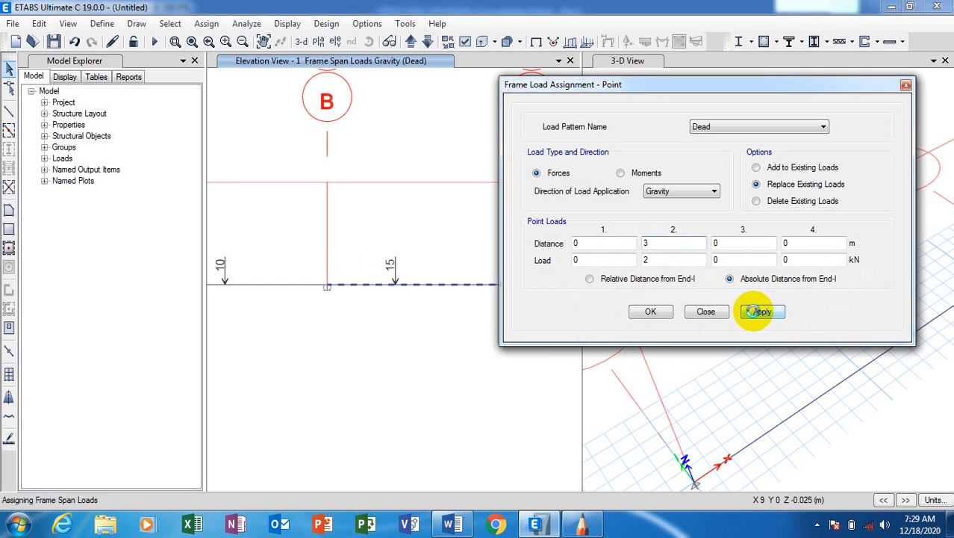
pyautogui.click(652, 312)
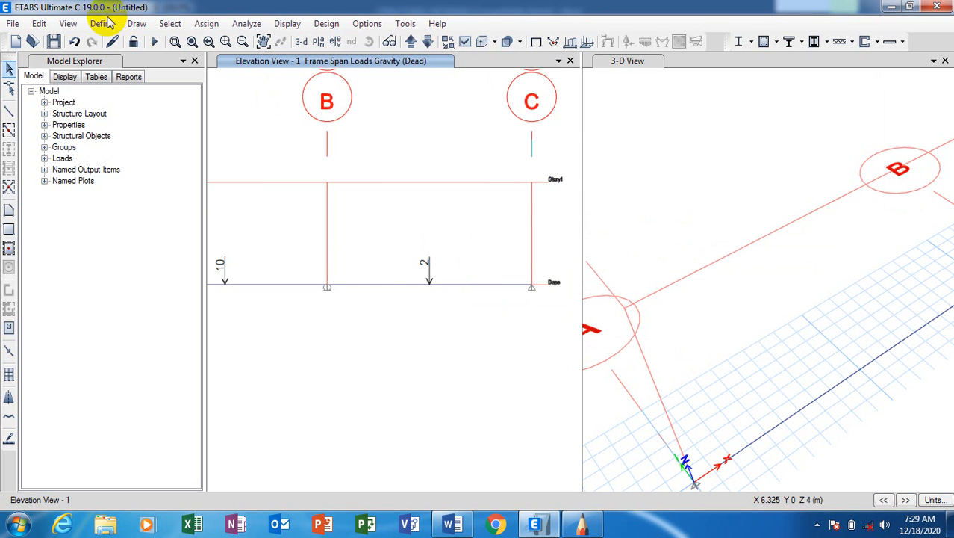
# In Frame Point Loads, choose Add to Existing Loads with a 15 kN load at 2 m.
pyautogui.click(207, 24)
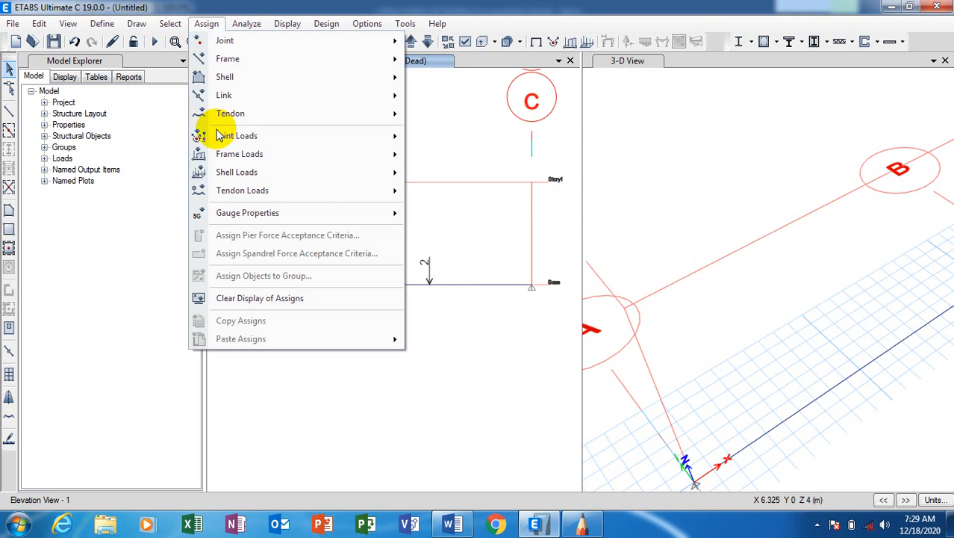
pyautogui.moveTo(255, 155)
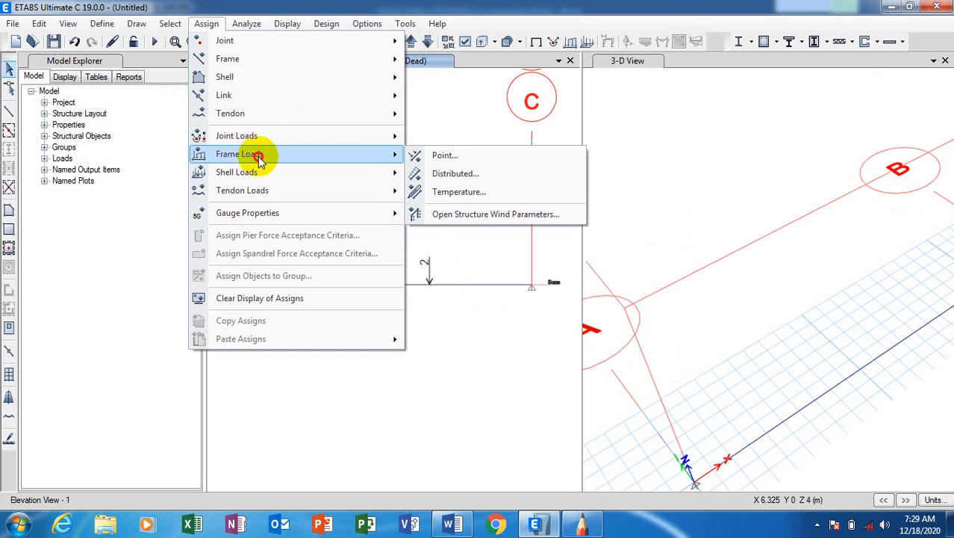
pyautogui.click(500, 155)
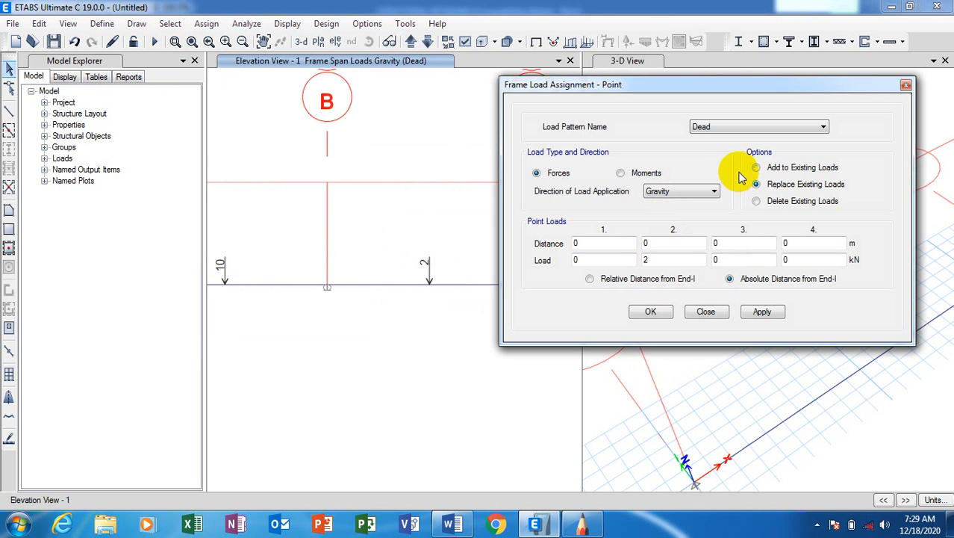
pyautogui.click(758, 168)
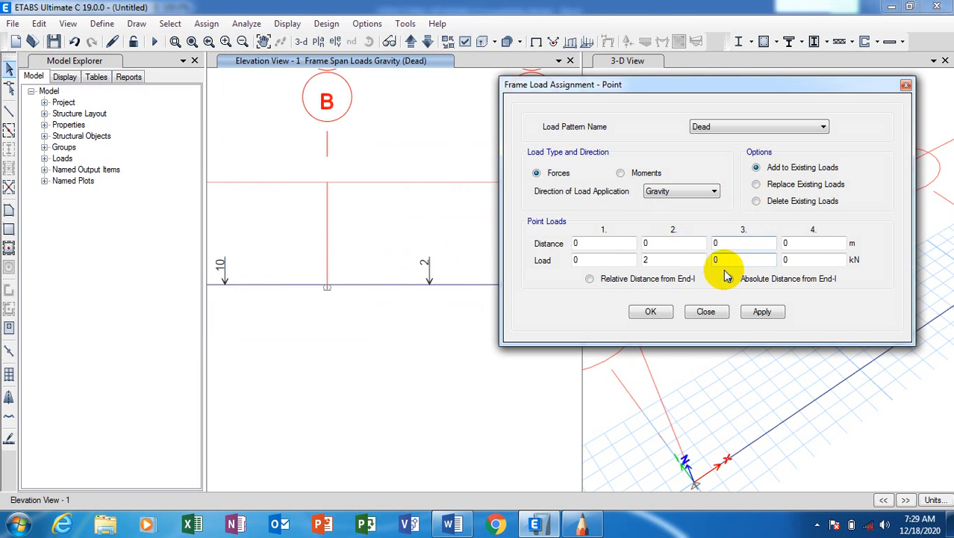
pyautogui.moveTo(661, 260); pyautogui.dragTo(639, 261)
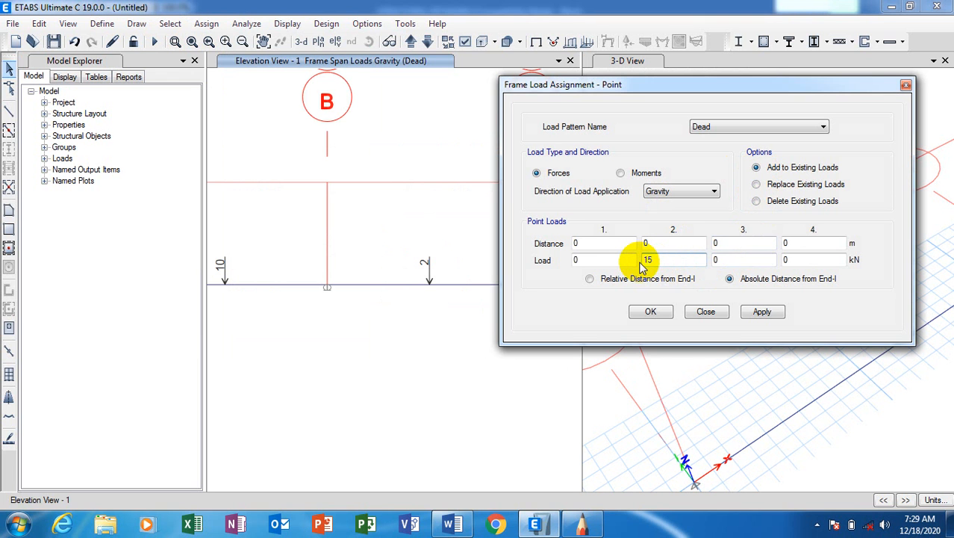
pyautogui.write('15')
pyautogui.click(663, 245)
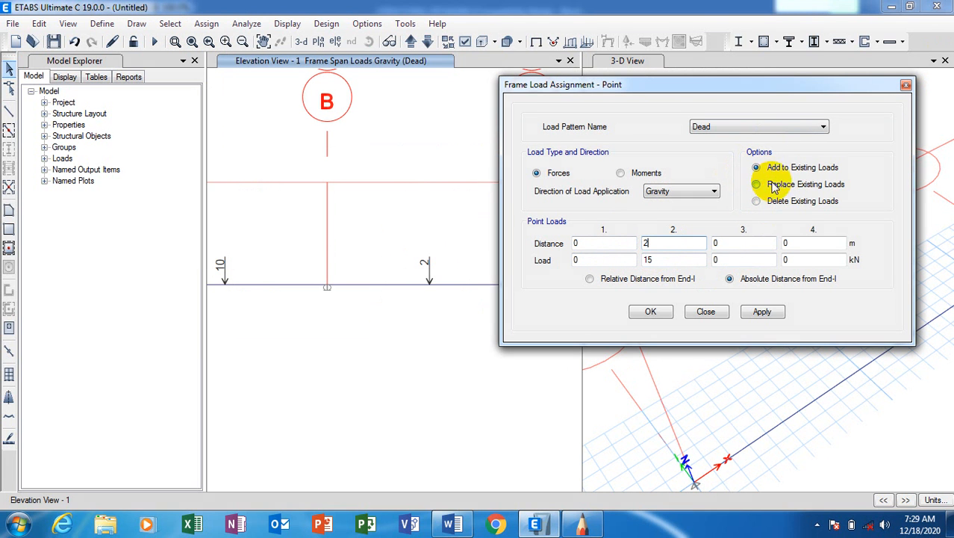
# Apply the 15 kN point load to the B–C beam after dismissing the no-selection warning.
pyautogui.click(763, 314)
pyautogui.click(650, 313)
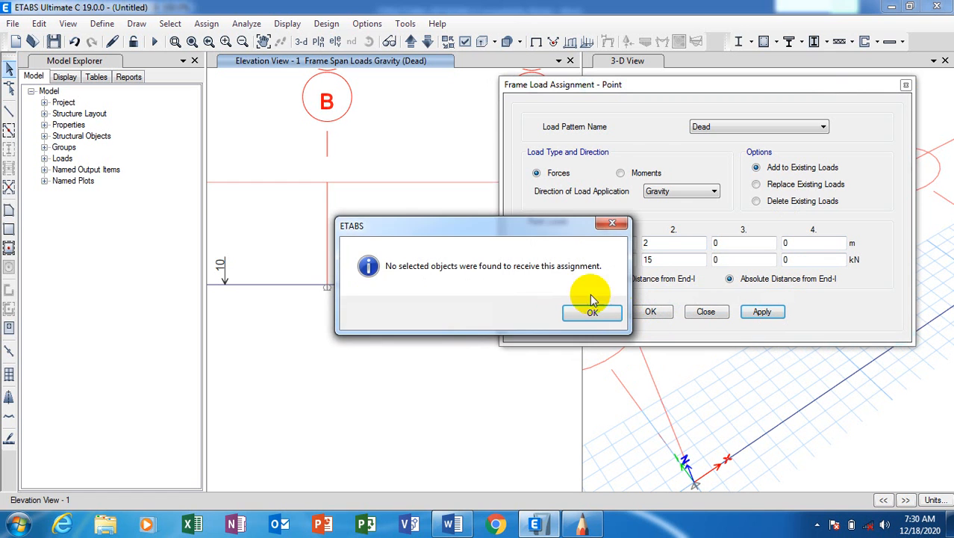
pyautogui.click(611, 226)
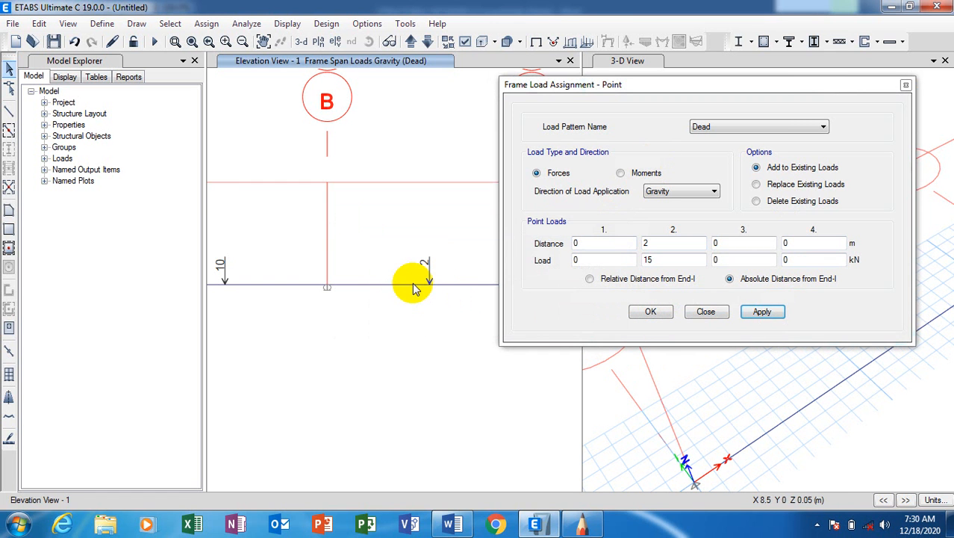
pyautogui.click(411, 285)
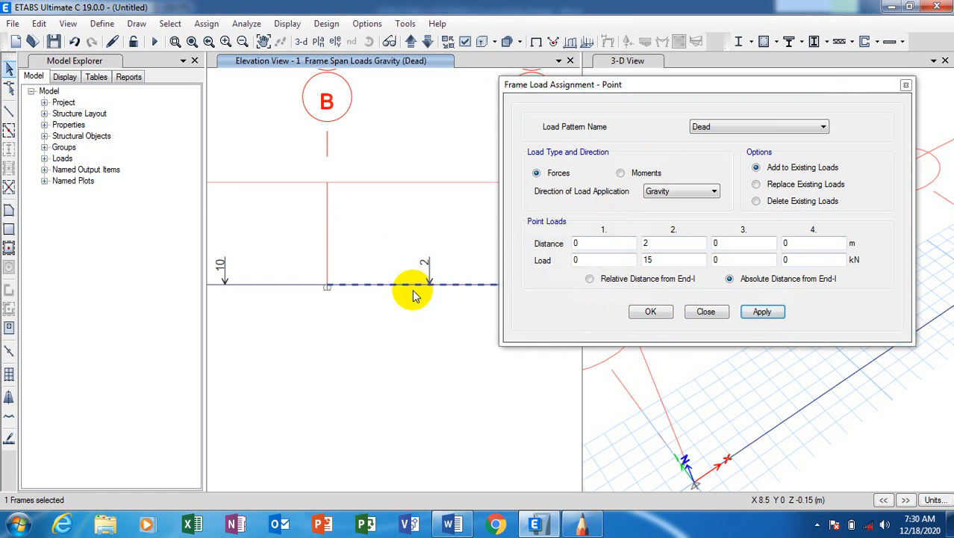
pyautogui.click(762, 313)
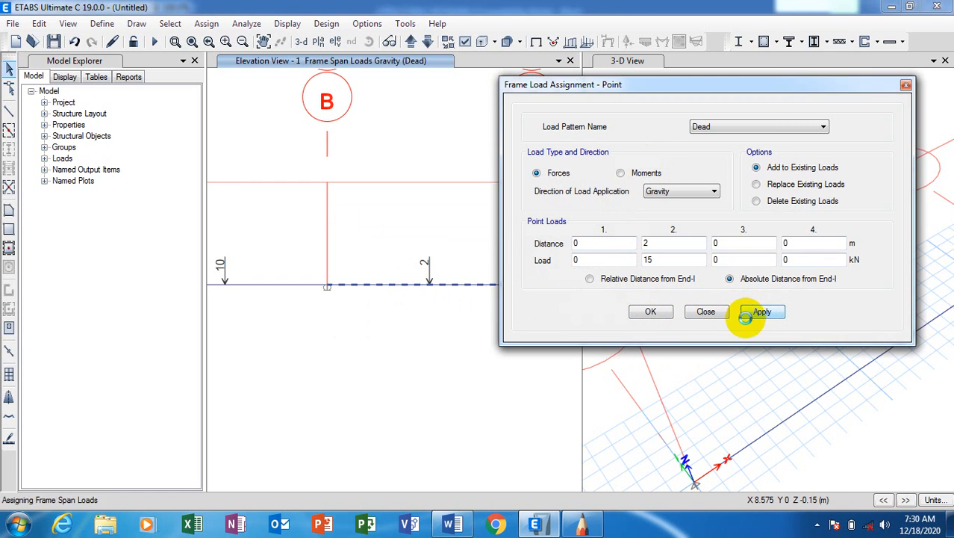
pyautogui.click(647, 312)
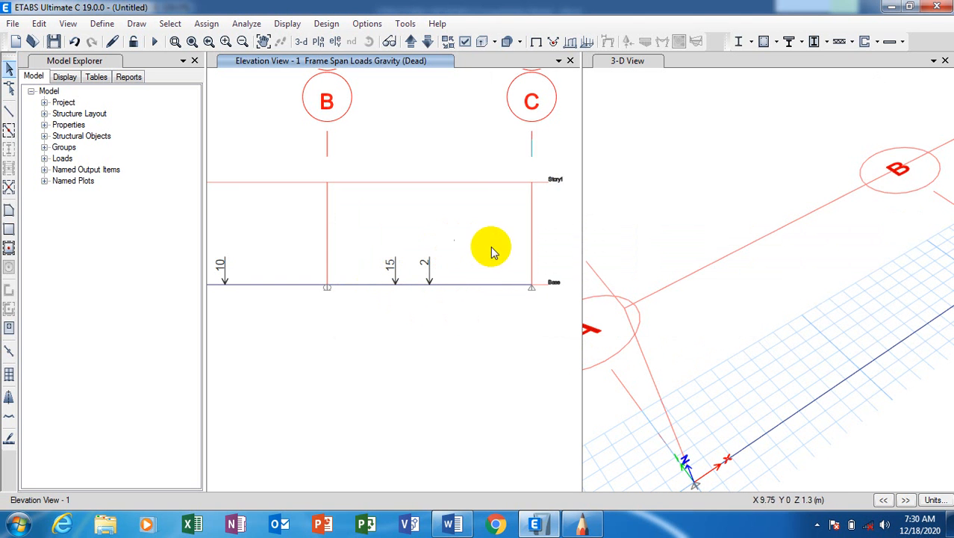
# Check the loaded beam and start saving the model under a new name with Ctrl+S.
pyautogui.scroll(-4, 489, 254)
pyautogui.scroll(2, 482, 239)
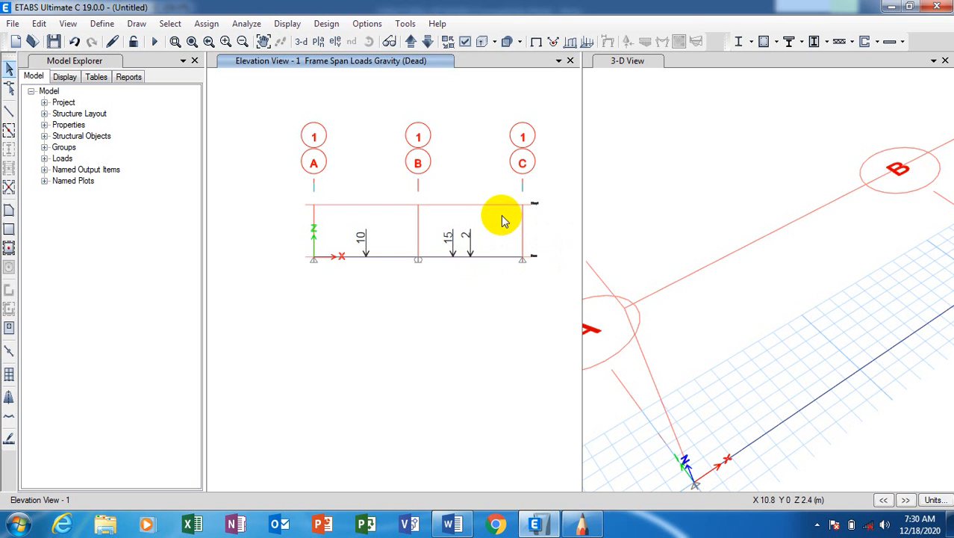
pyautogui.scroll(2, 503, 216)
pyautogui.scroll(-2, 503, 218)
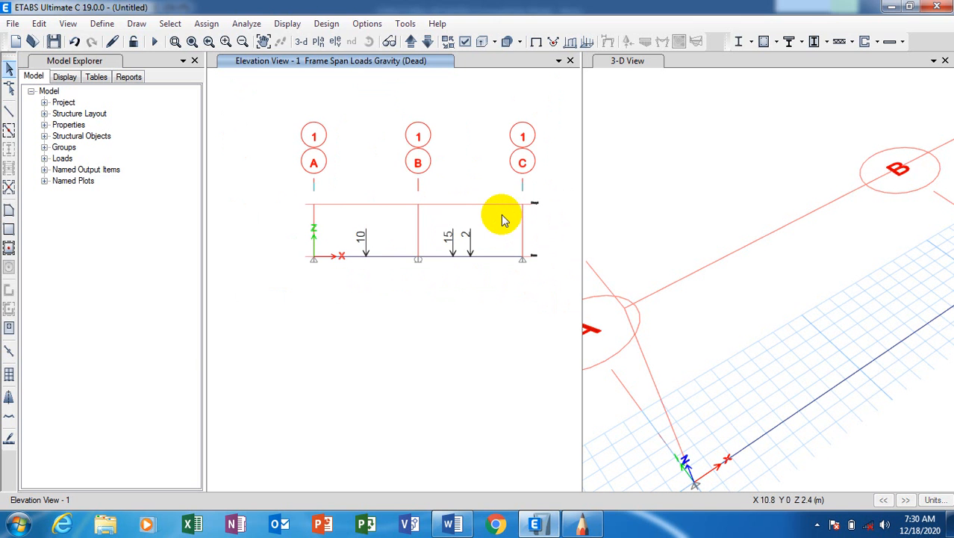
pyautogui.hotkey('ctrl', 's')
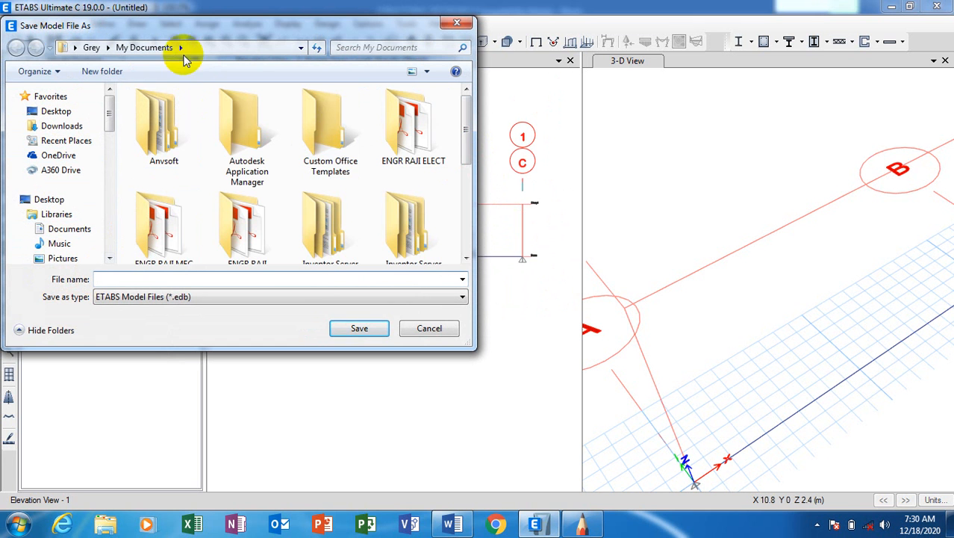
# Create a new folder named 'etabs' in My Documents.
pyautogui.rightClick(440, 179)
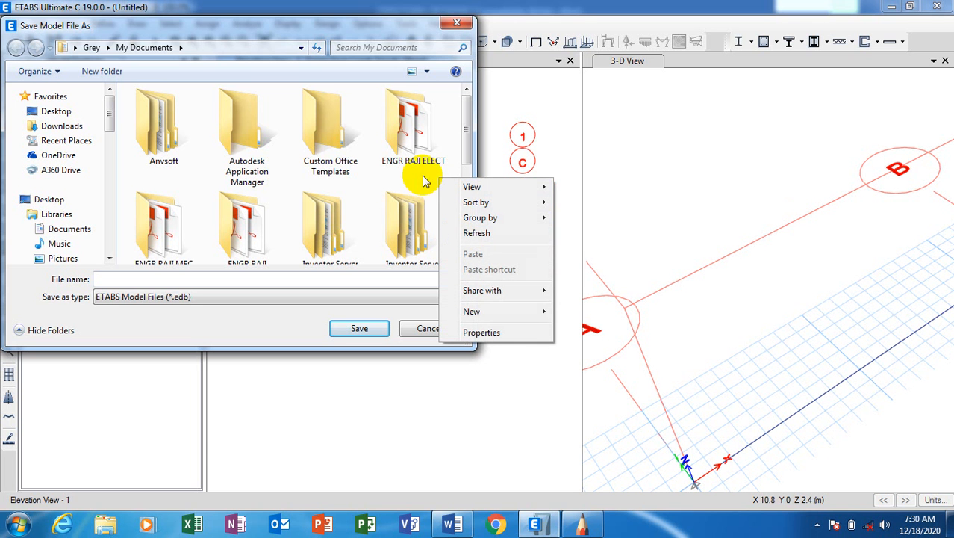
pyautogui.moveTo(508, 311)
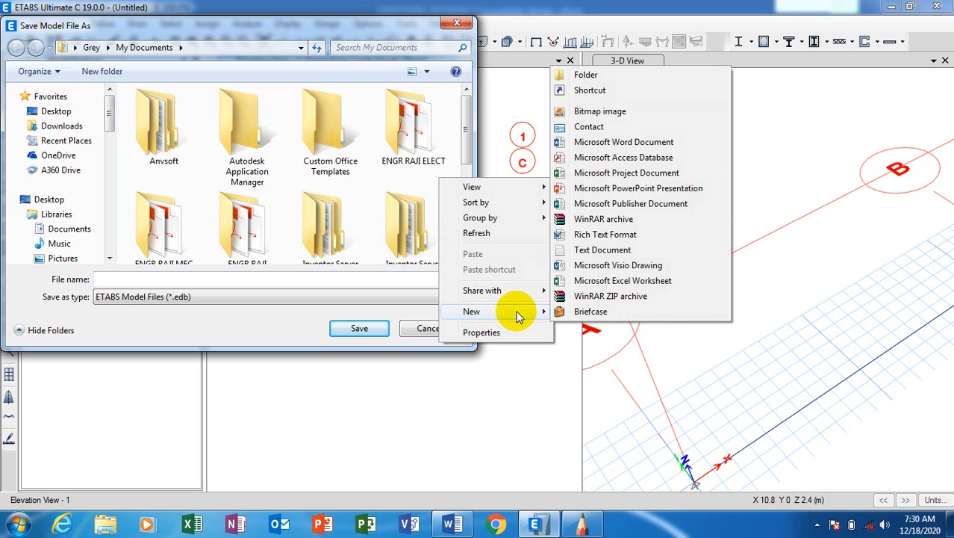
pyautogui.click(608, 77)
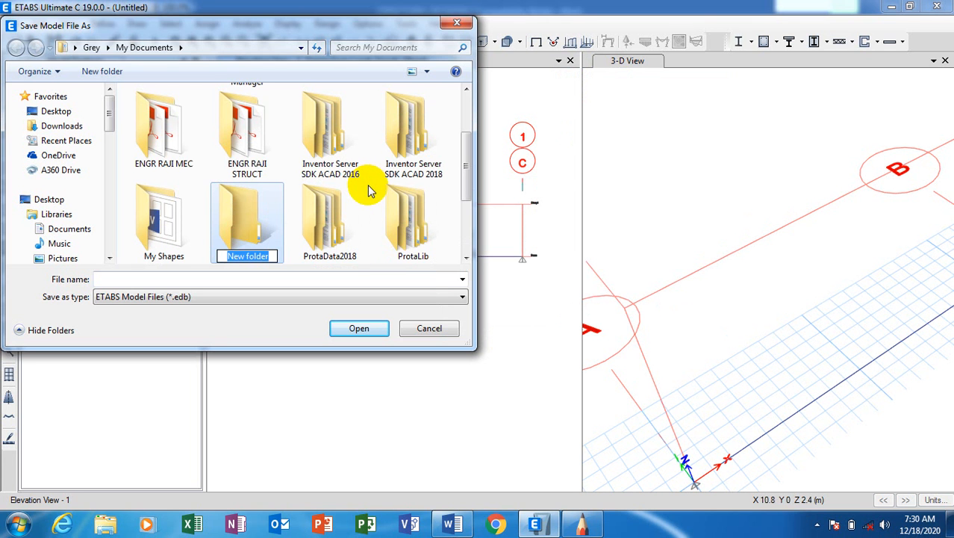
pyautogui.write('eta')
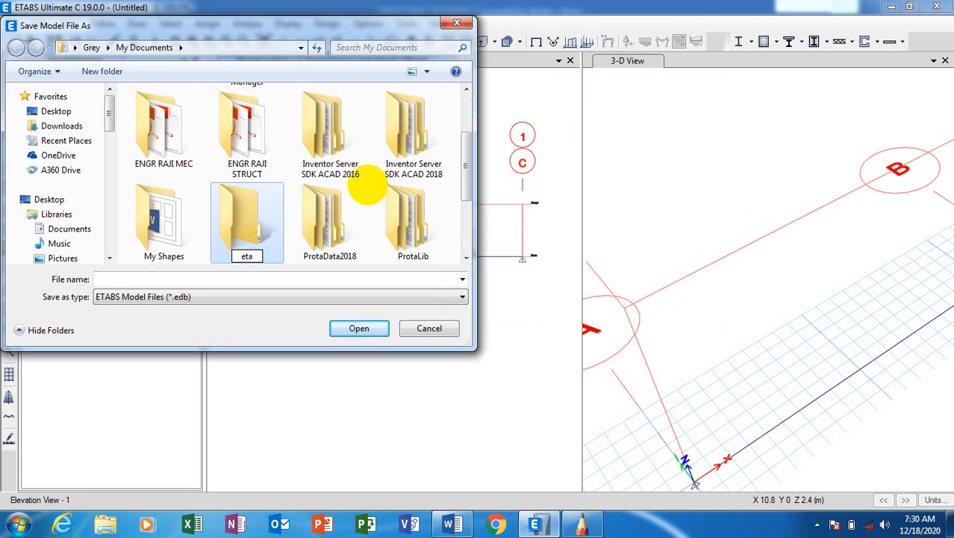
pyautogui.write('bs')
pyautogui.click(469, 153)
pyautogui.moveTo(469, 152)
pyautogui.mouseDown()
pyautogui.moveTo(477, 103)
pyautogui.moveTo(447, 200)
pyautogui.moveTo(454, 230)
pyautogui.moveTo(469, 139)
pyautogui.mouseUp()
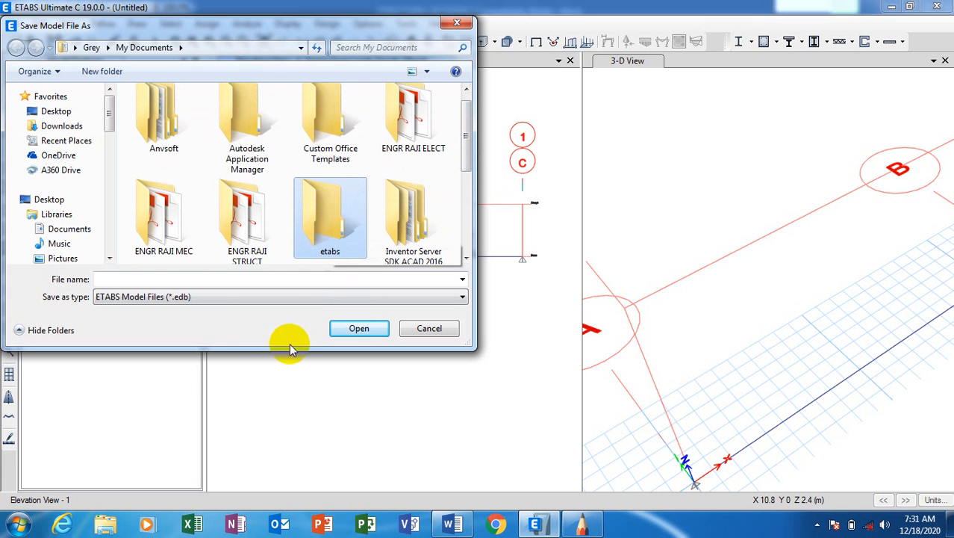
# Save the model as 'beam design' inside the etabs folder.
pyautogui.click(357, 327)
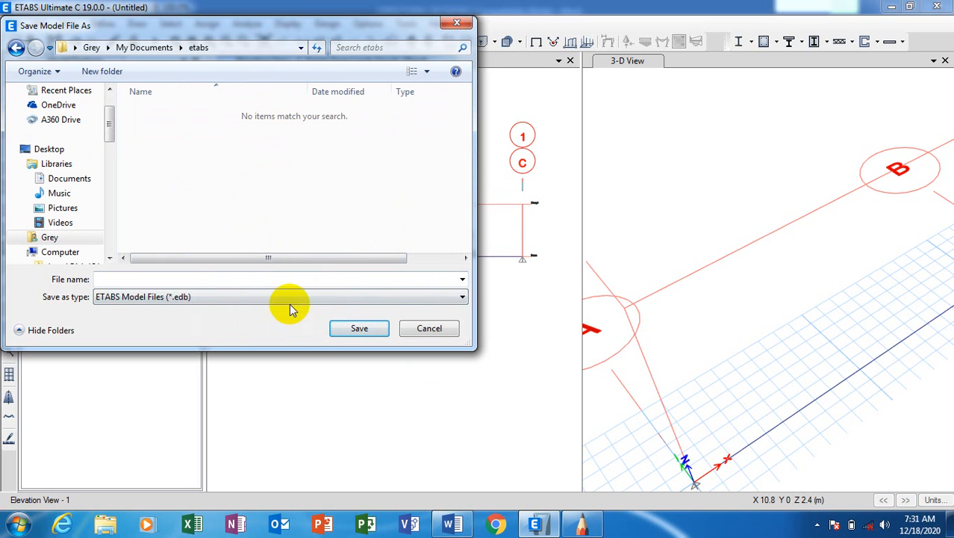
pyautogui.click(241, 281)
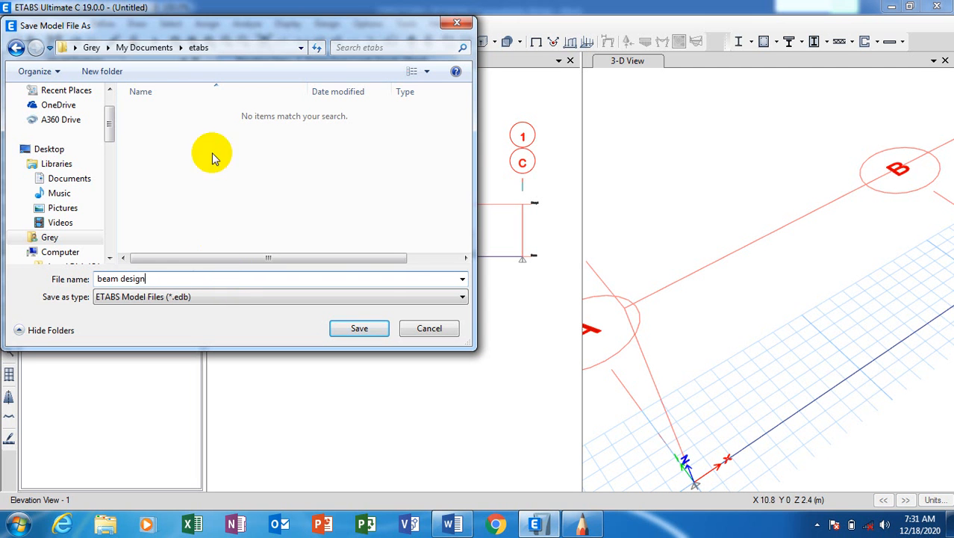
pyautogui.click(349, 327)
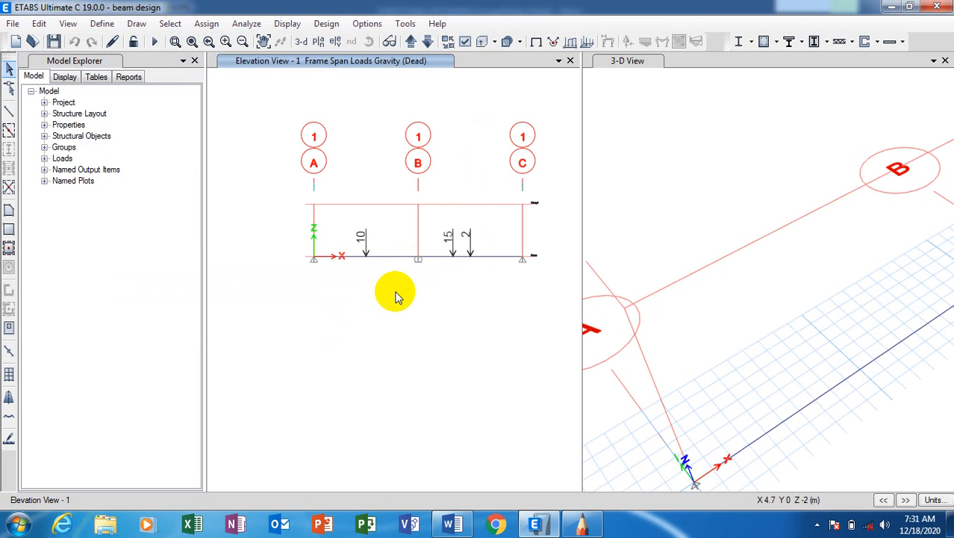
# Run the analysis on the saved beam design model from the Analyze menu.
pyautogui.scroll(2, 471, 196)
pyautogui.scroll(2, 471, 217)
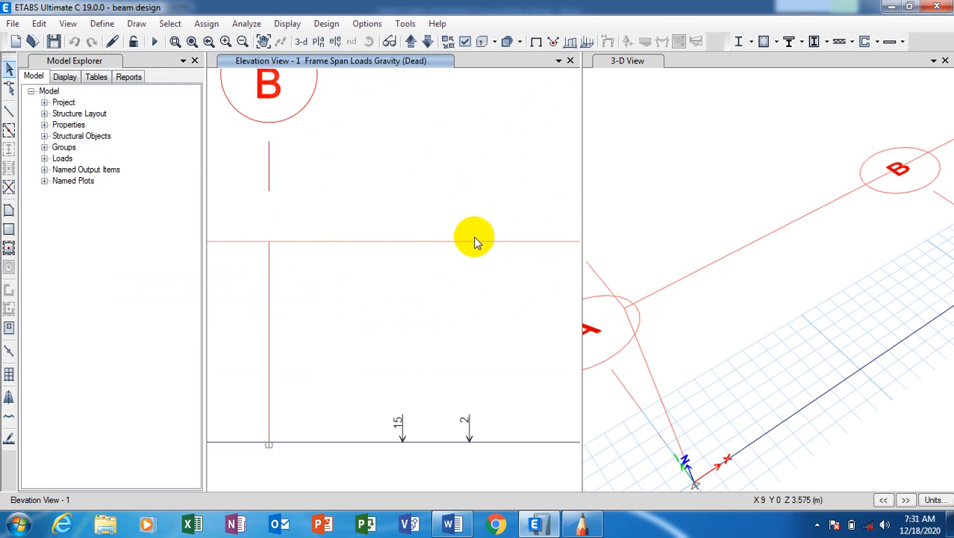
pyautogui.scroll(-4, 474, 240)
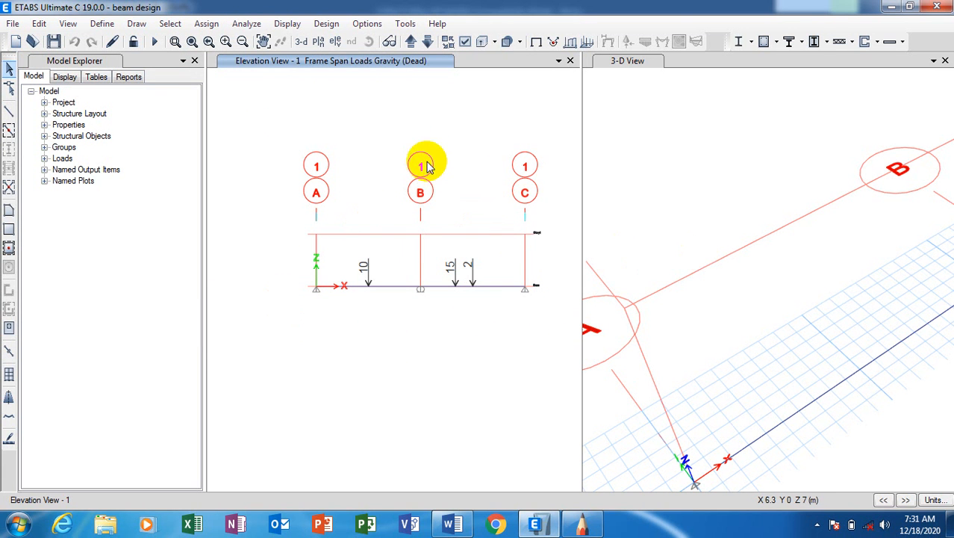
pyautogui.click(248, 25)
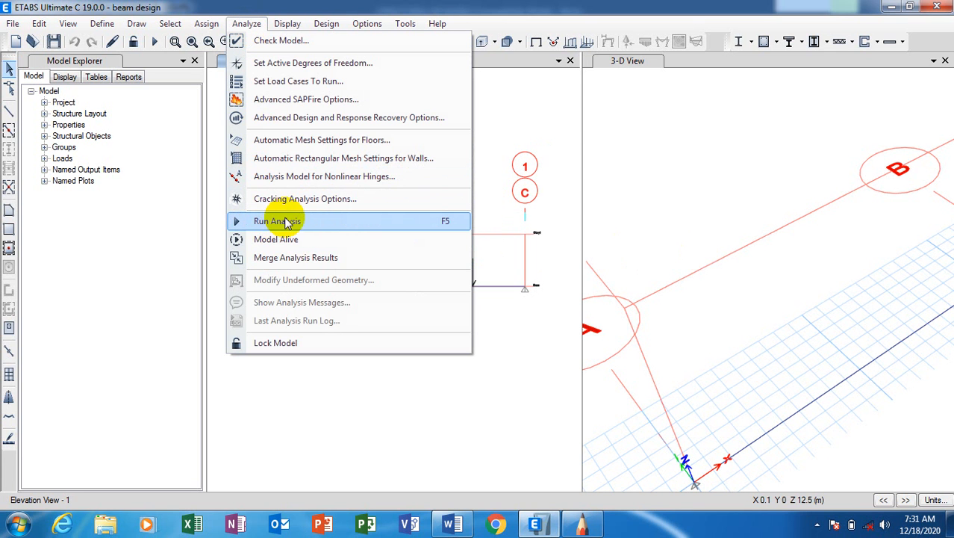
pyautogui.click(519, 105)
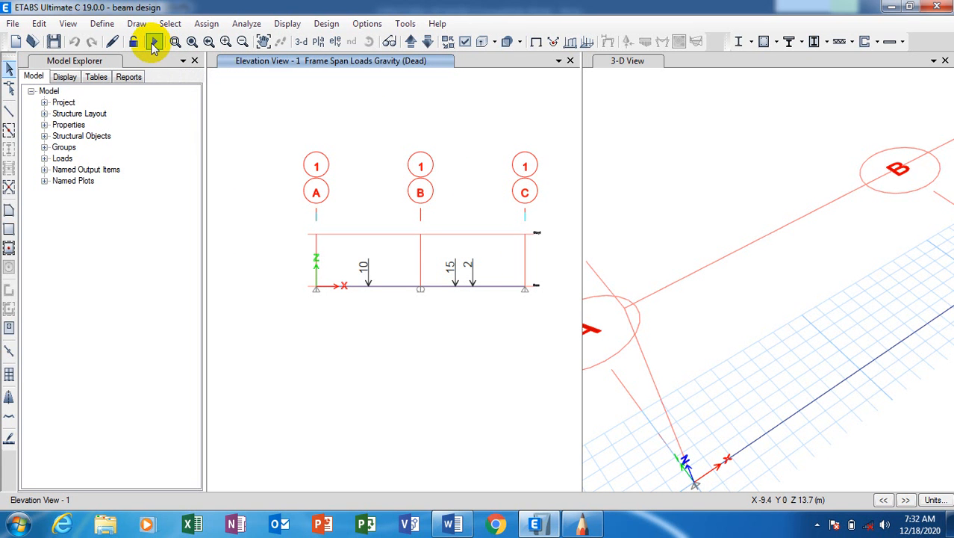
pyautogui.click(250, 25)
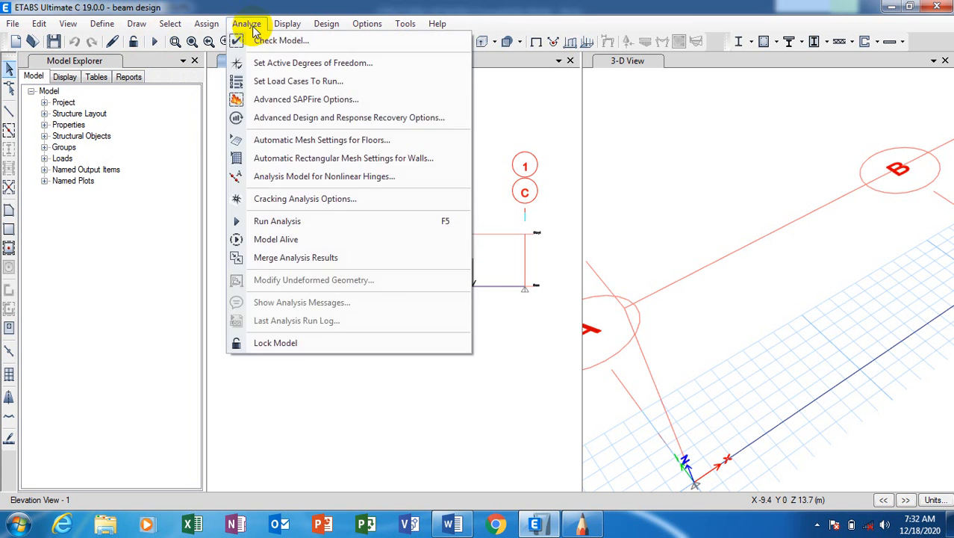
pyautogui.click(273, 224)
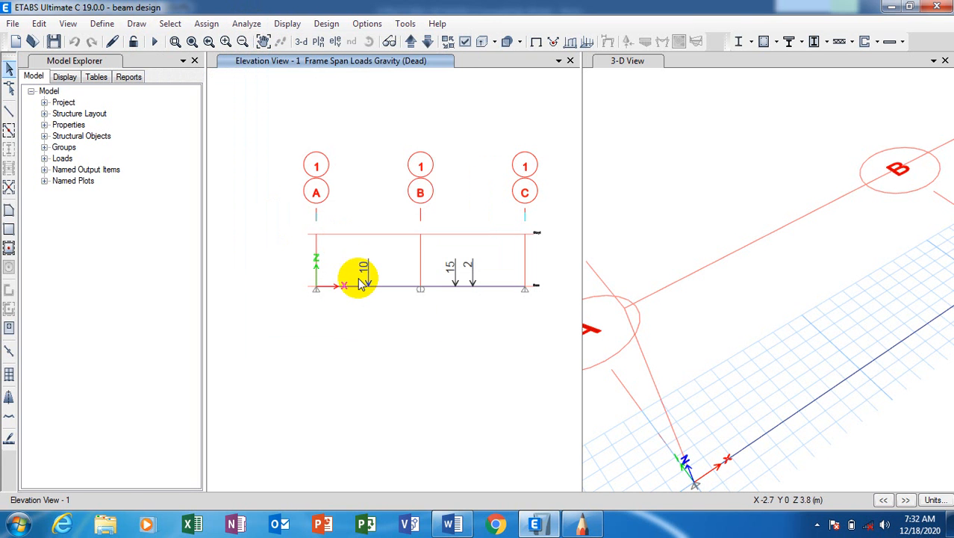
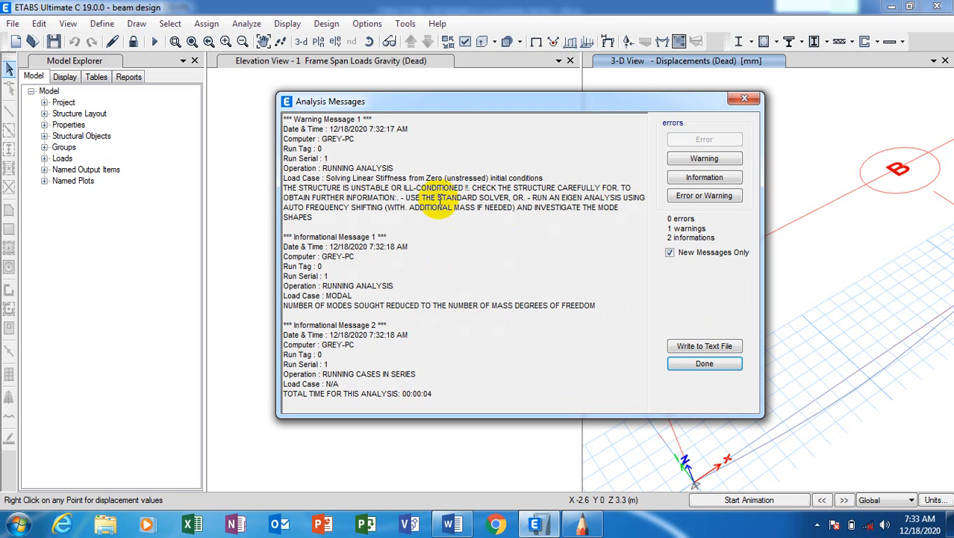
# Review the analysis messages, then dismiss the Analysis Messages window.
pyautogui.moveTo(447, 103); pyautogui.dragTo(706, 94)
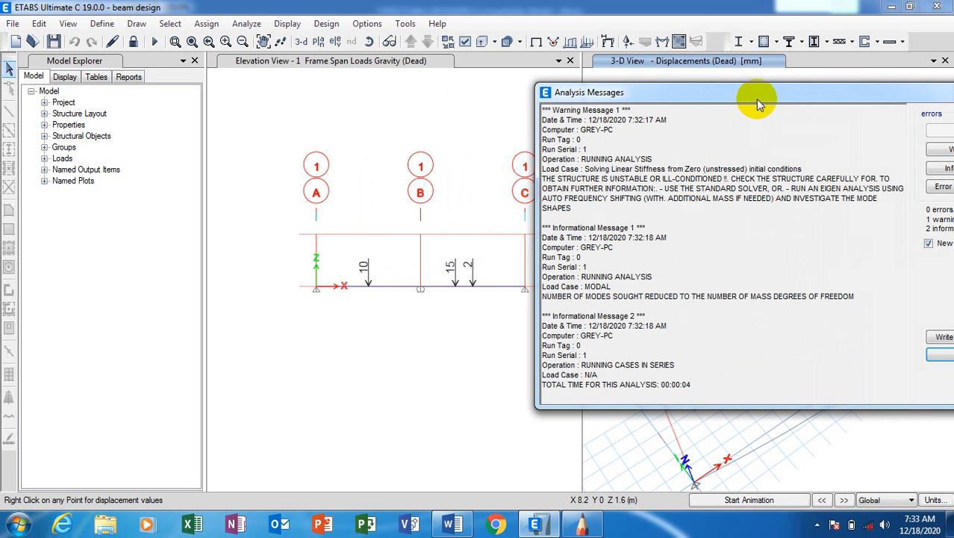
pyautogui.moveTo(758, 105); pyautogui.dragTo(753, 107)
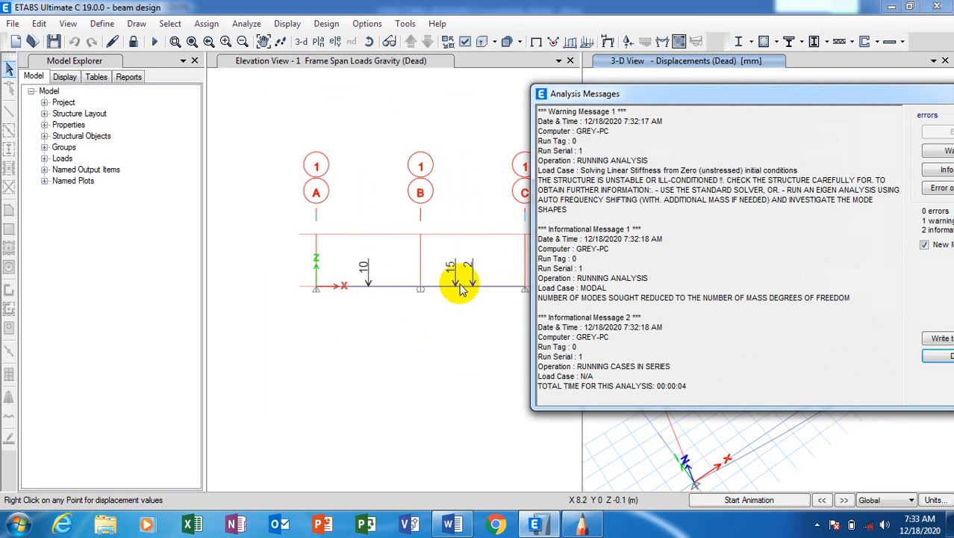
pyautogui.moveTo(768, 101); pyautogui.dragTo(547, 109)
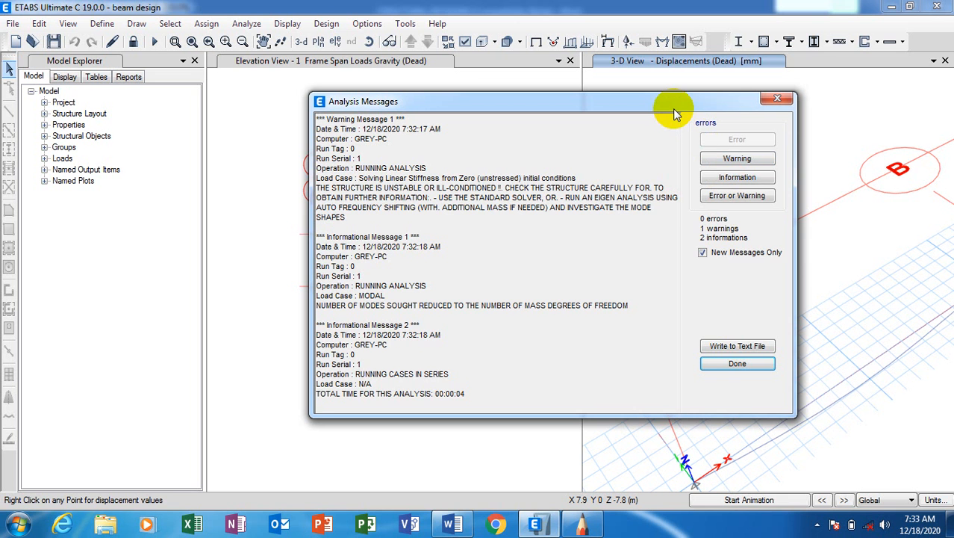
pyautogui.moveTo(662, 109); pyautogui.dragTo(598, 111)
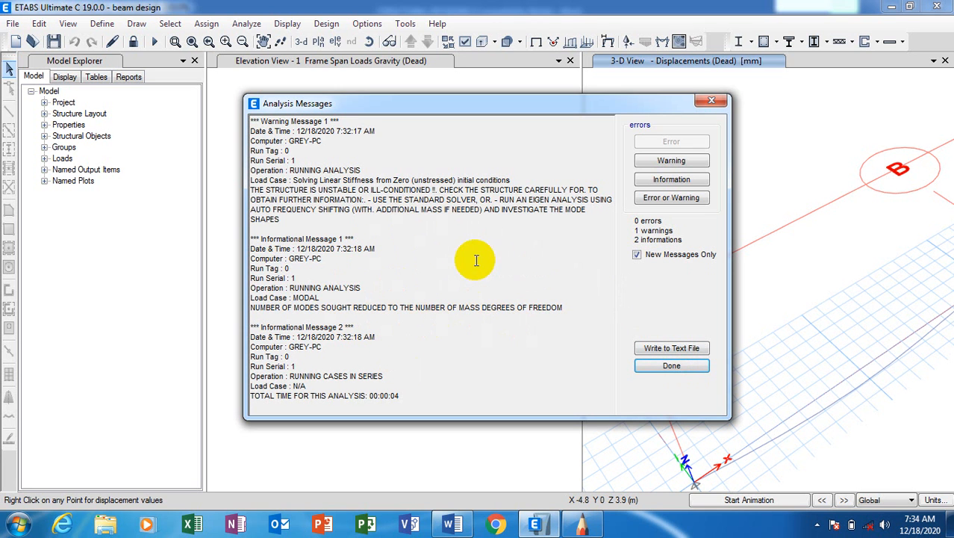
pyautogui.click(671, 368)
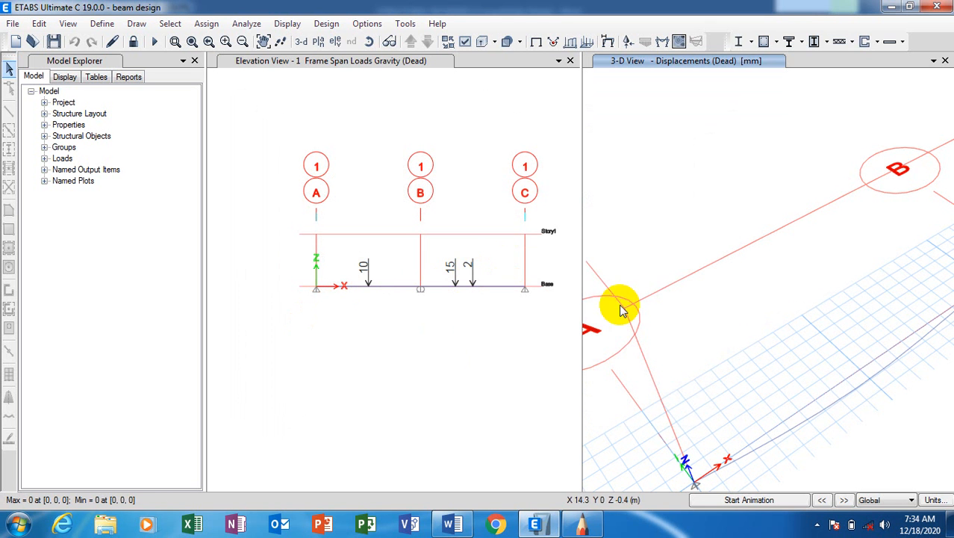
# Show base joint 3's displacements (zero translations, Ry 0.000072) and make the elevation view active.
pyautogui.scroll(-2, 675, 232)
pyautogui.scroll(4, 769, 227)
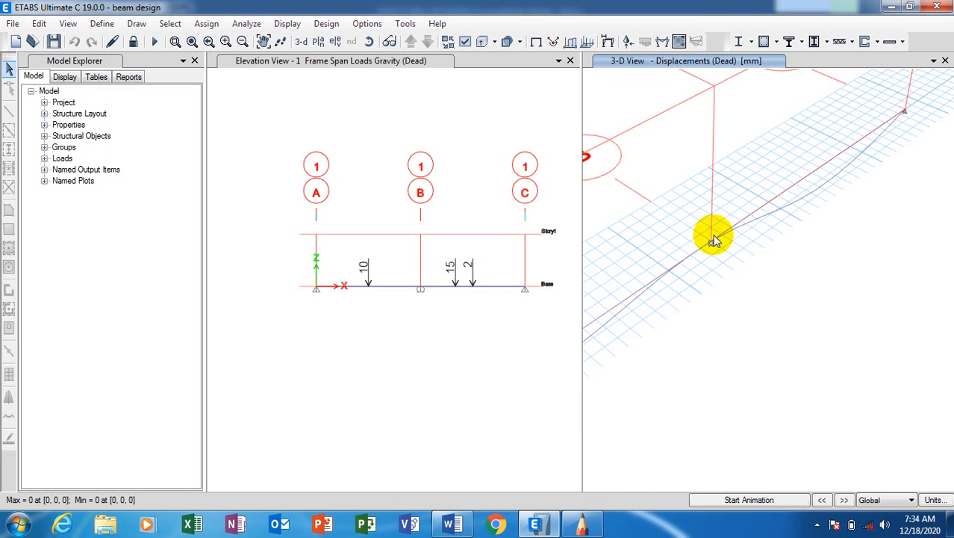
pyautogui.scroll(-2, 943, 238)
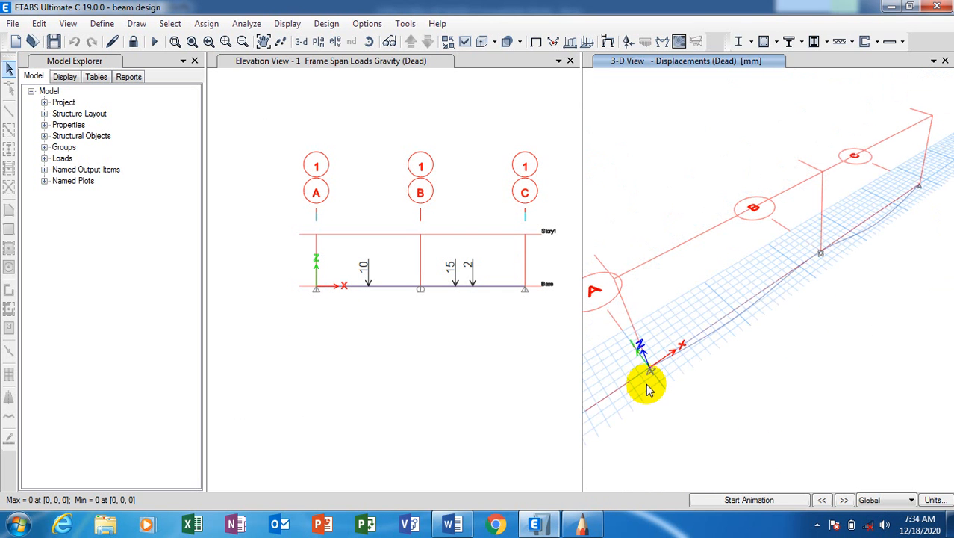
pyautogui.rightClick(650, 368)
pyautogui.click(352, 202)
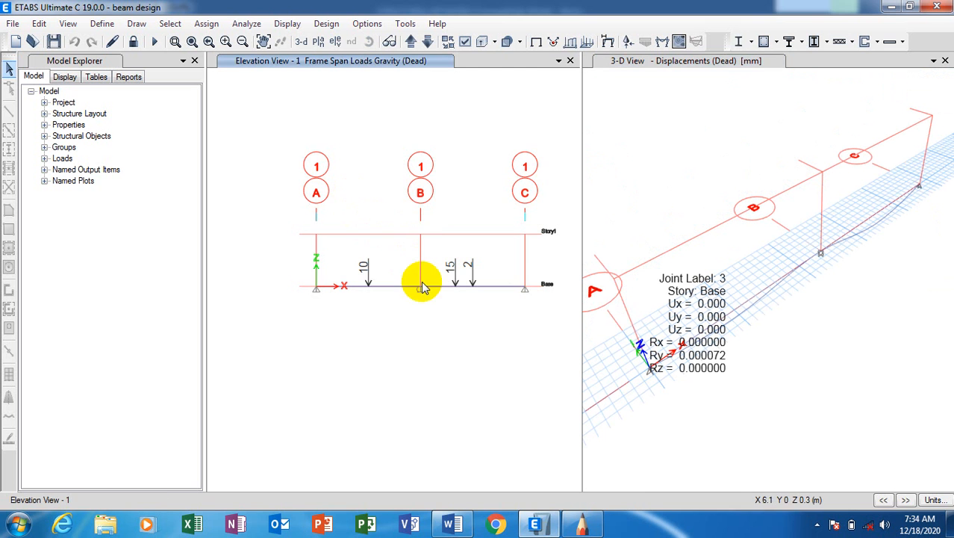
pyautogui.scroll(3, 421, 284)
pyautogui.scroll(-3, 366, 298)
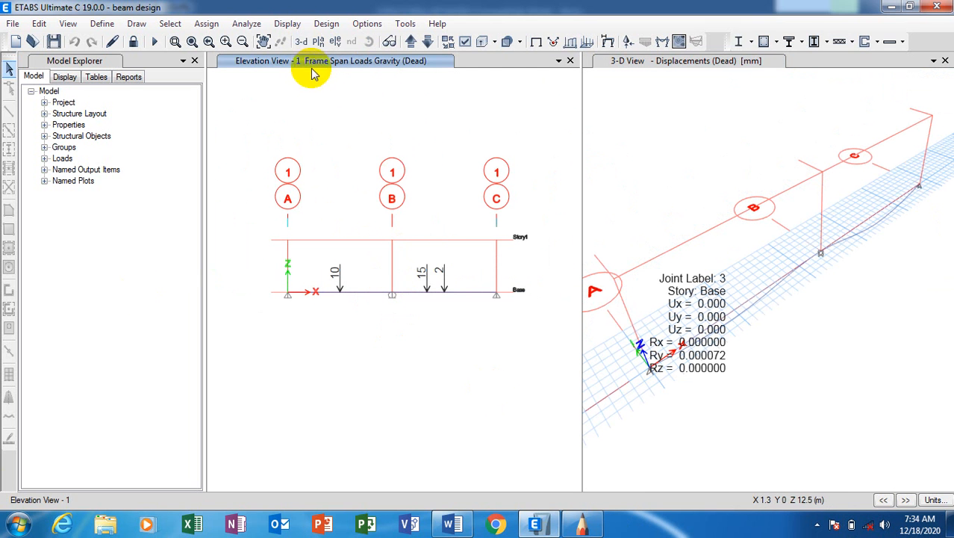
pyautogui.click(291, 24)
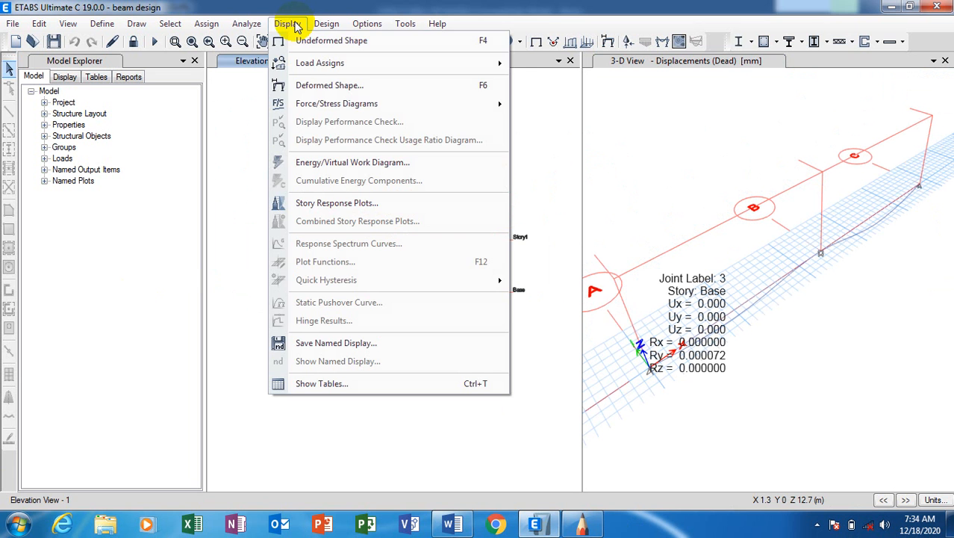
# Display the Dead-case deformed shape of the two-span beam in mm.
pyautogui.click(416, 85)
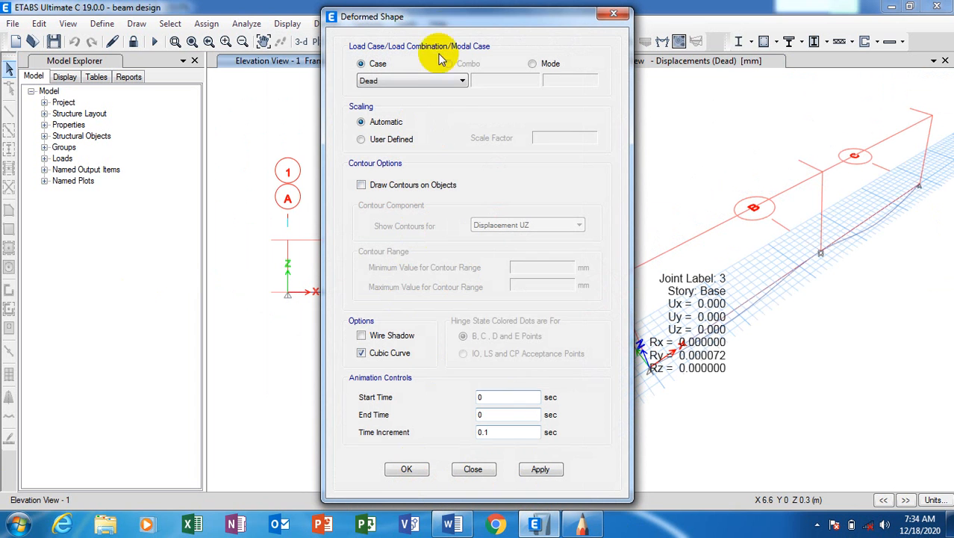
pyautogui.click(553, 474)
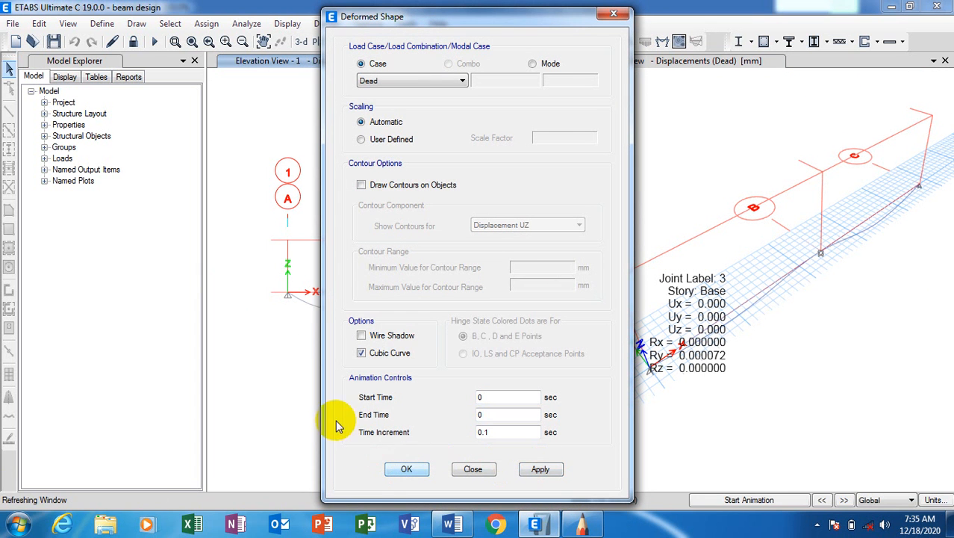
pyautogui.click(474, 467)
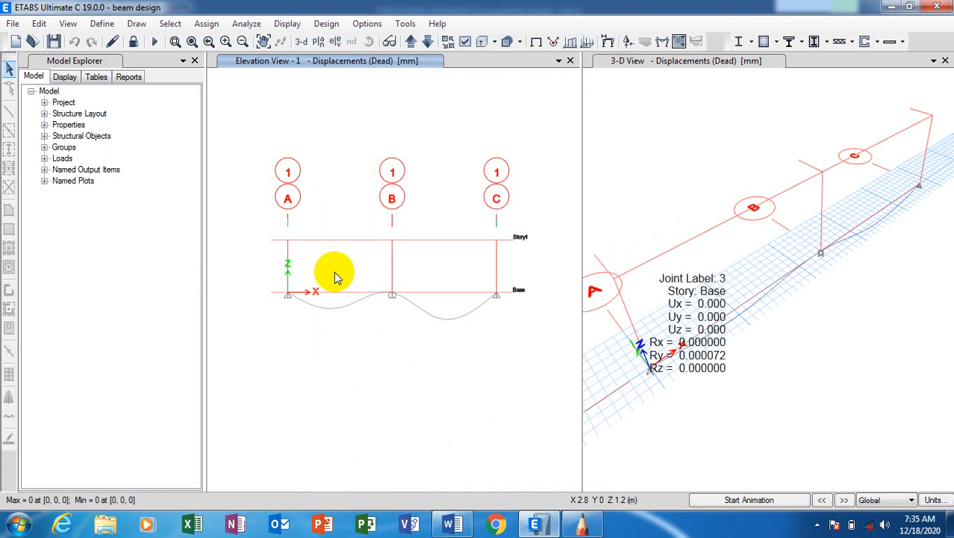
# Zoom the elevation view to inspect the beam sagging between supports A, B and C.
pyautogui.scroll(3, 398, 298)
pyautogui.scroll(-2, 473, 311)
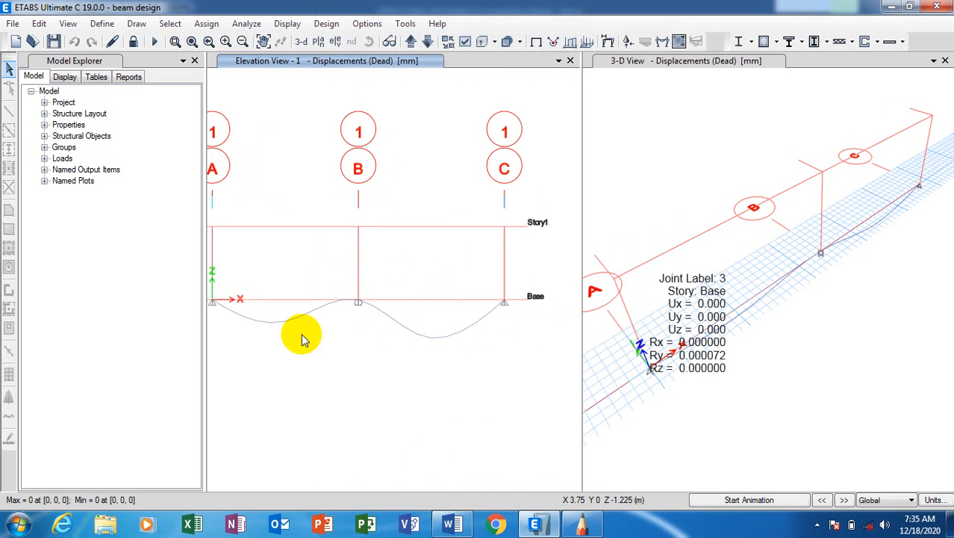
pyautogui.scroll(-1, 303, 335)
pyautogui.scroll(2, 458, 324)
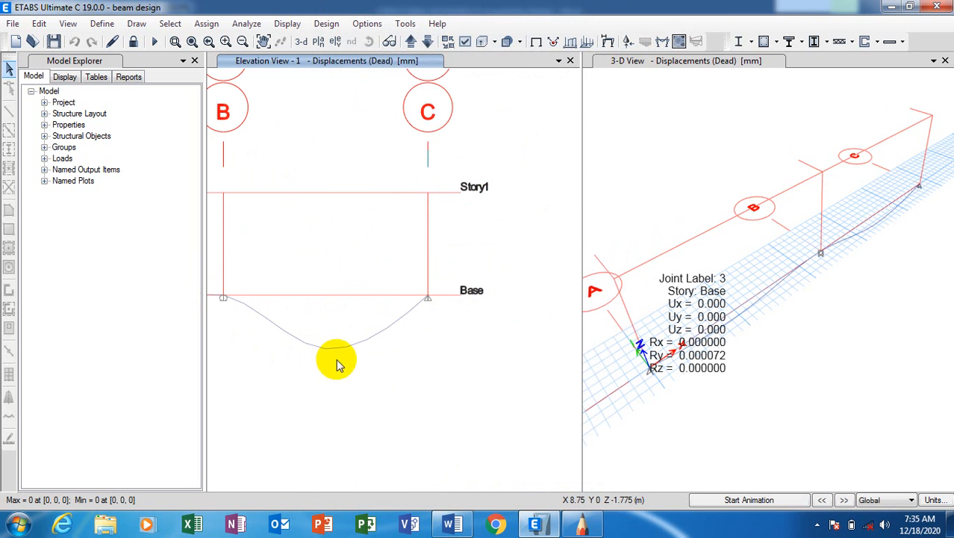
pyautogui.moveTo(225, 298)
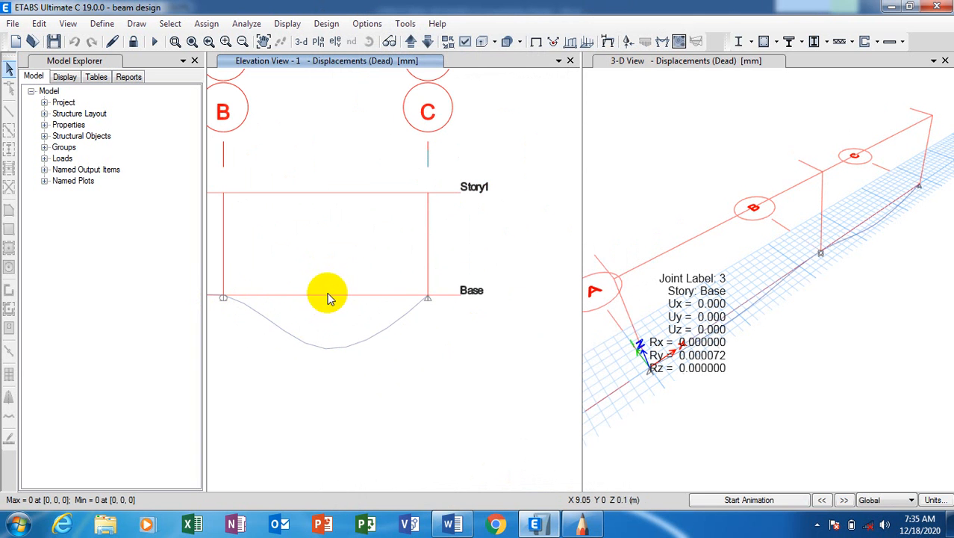
pyautogui.scroll(-3, 478, 337)
pyautogui.scroll(3, 419, 323)
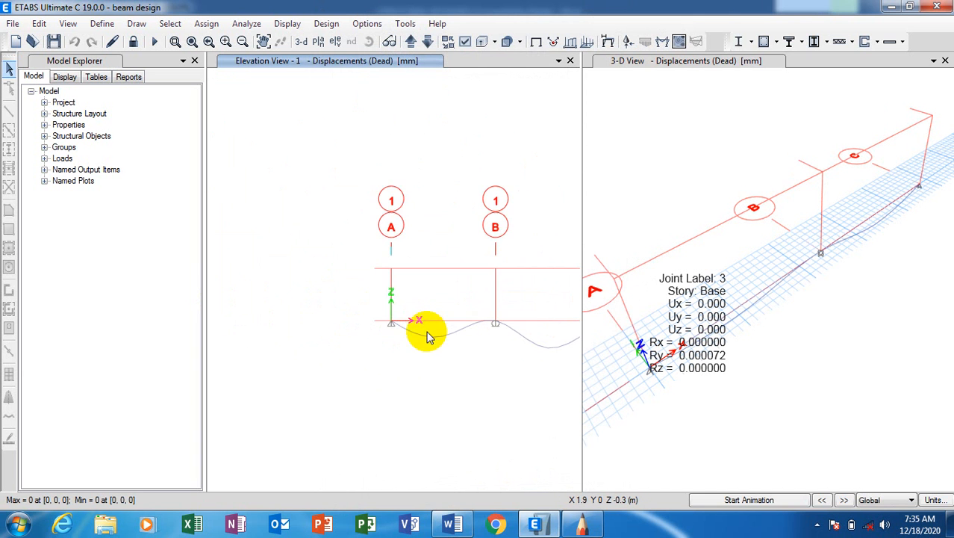
pyautogui.scroll(3, 454, 332)
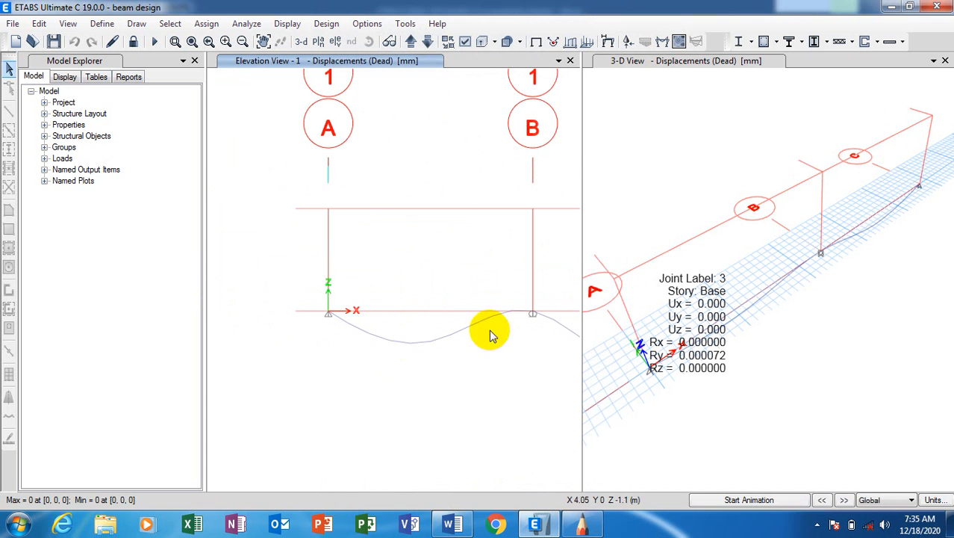
pyautogui.scroll(-3, 260, 295)
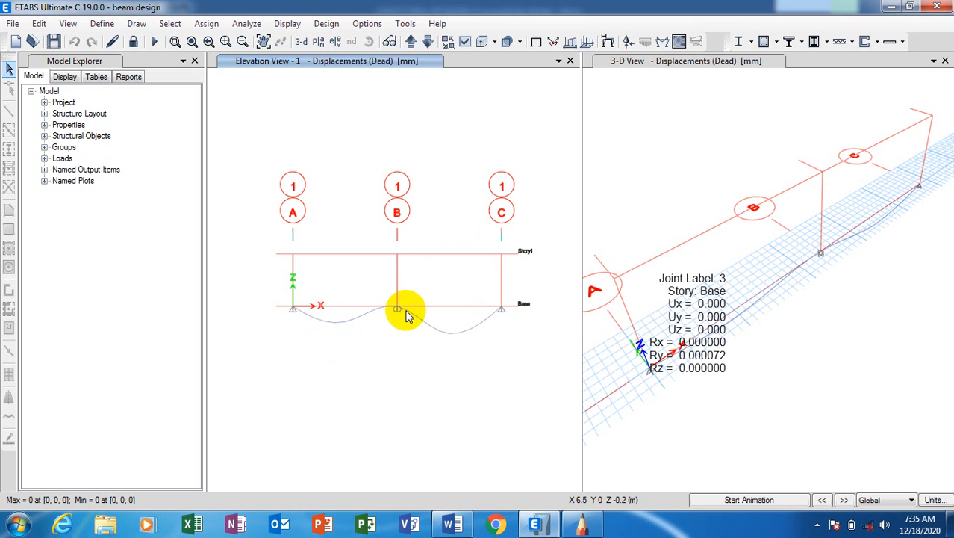
pyautogui.scroll(3, 345, 309)
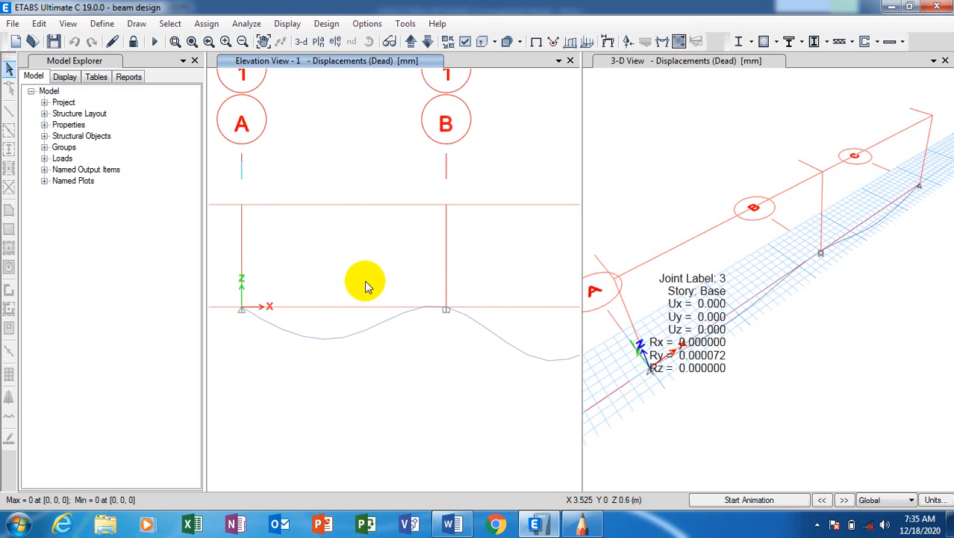
pyautogui.scroll(-1, 366, 314)
pyautogui.scroll(-1, 430, 252)
pyautogui.scroll(2, 427, 247)
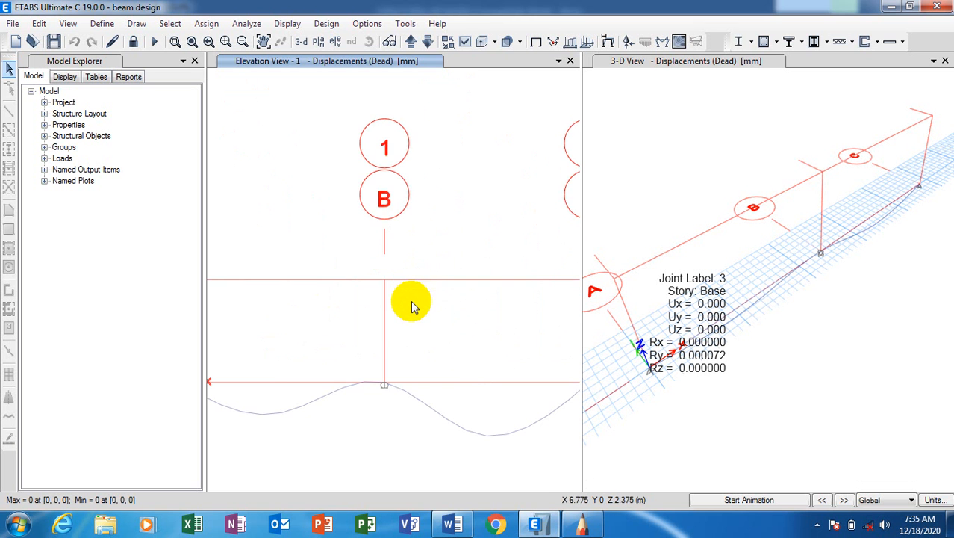
pyautogui.scroll(-2, 413, 308)
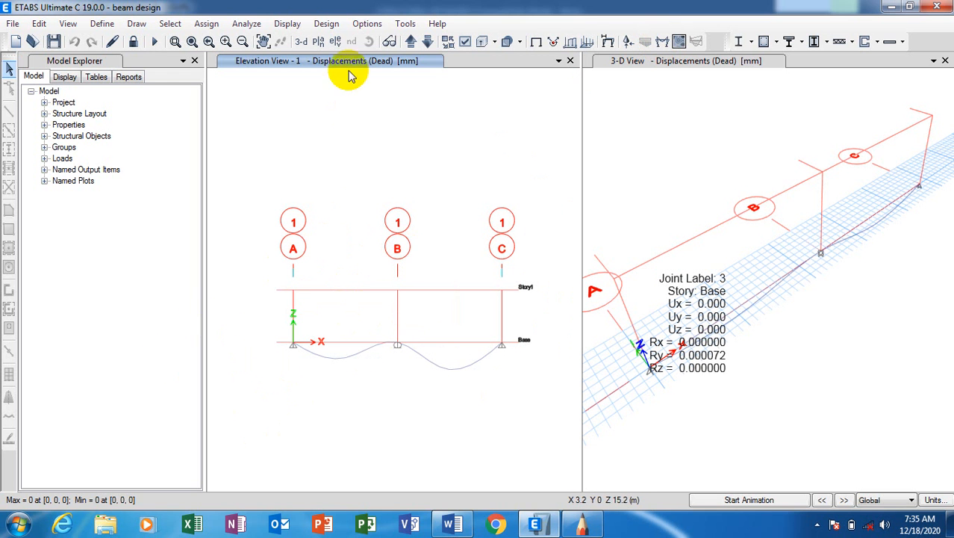
# Draw the Dead-case Shear 2-2 force diagram in kN along the beam in elevation.
pyautogui.click(288, 24)
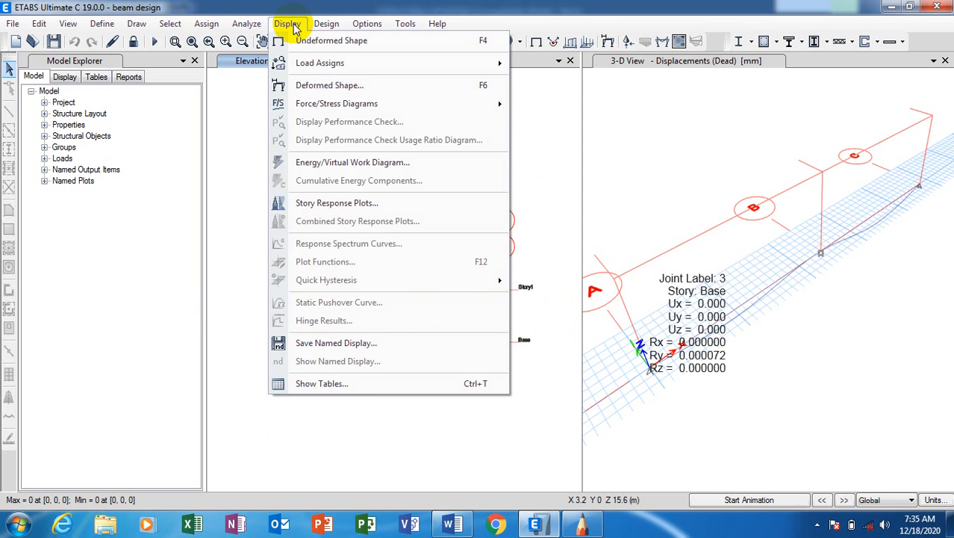
pyautogui.click(290, 24)
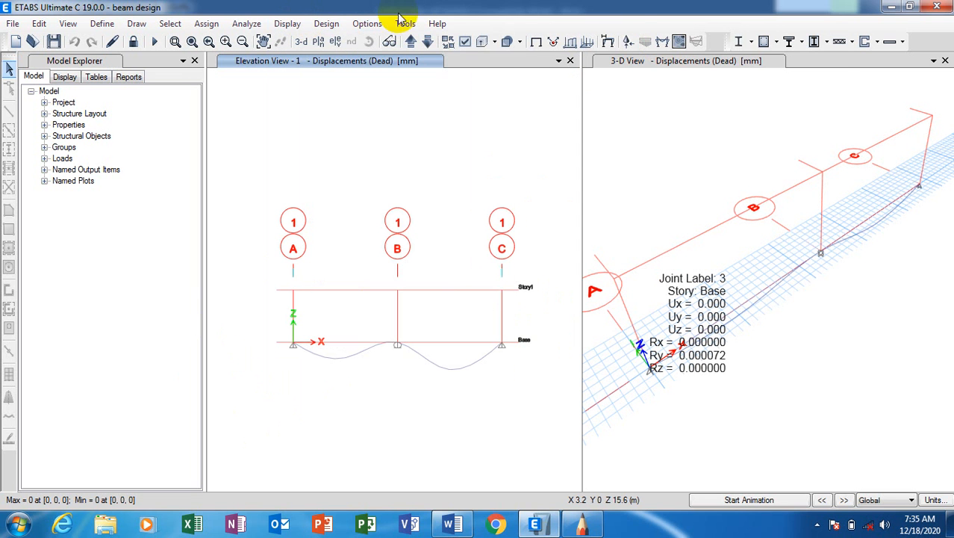
pyautogui.click(662, 43)
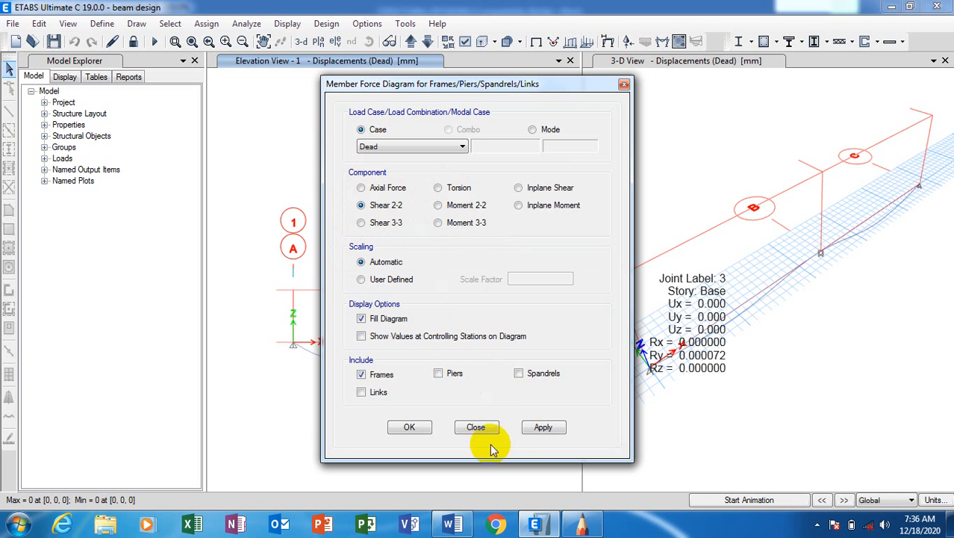
pyautogui.moveTo(462, 85); pyautogui.dragTo(608, 68)
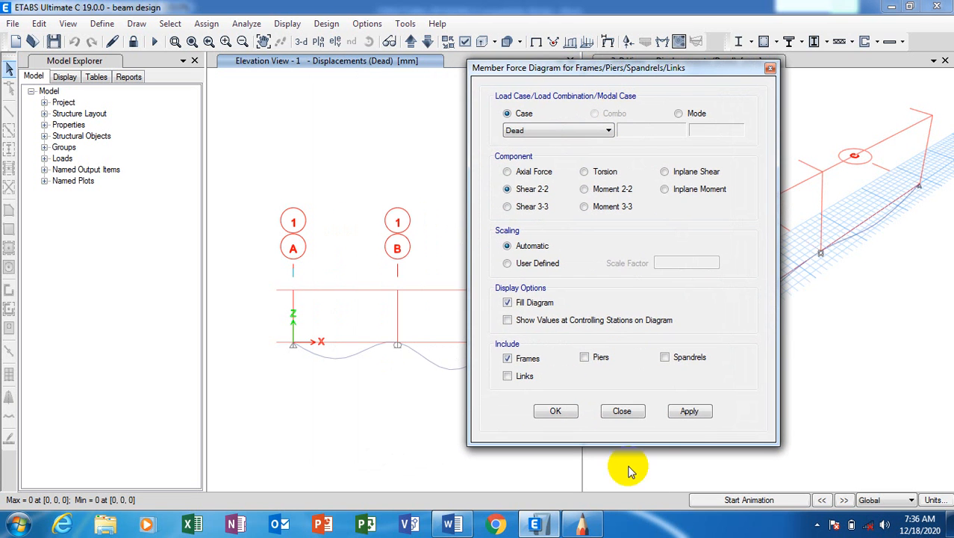
pyautogui.click(690, 411)
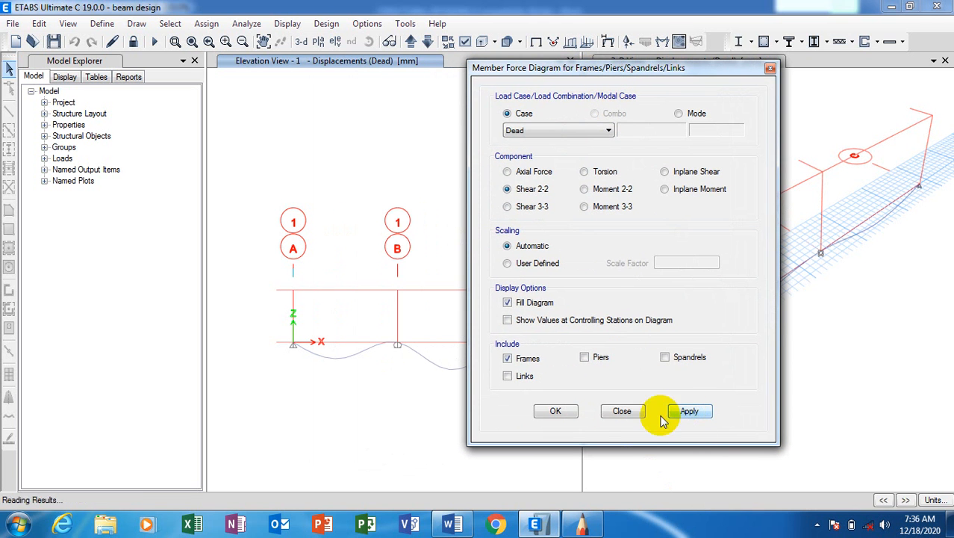
pyautogui.click(550, 413)
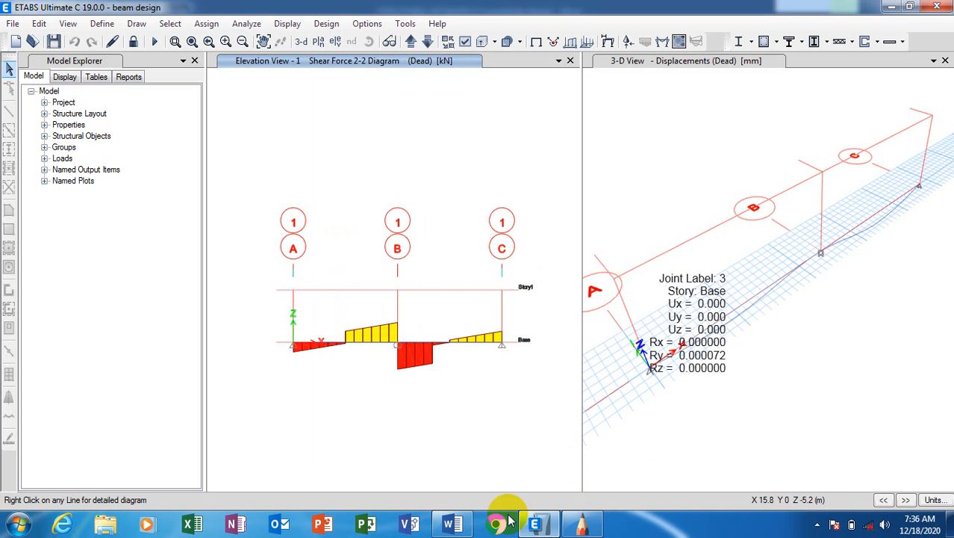
pyautogui.scroll(4, 407, 373)
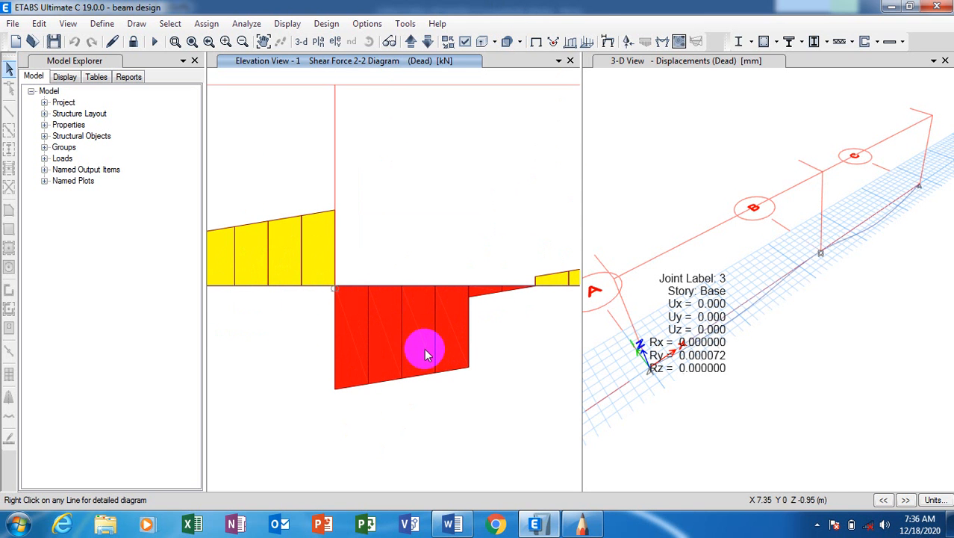
# Label the shear diagram stations: -7.9997 at A, 16.144/-22.144 at B, 8.9999 at C.
pyautogui.click(661, 41)
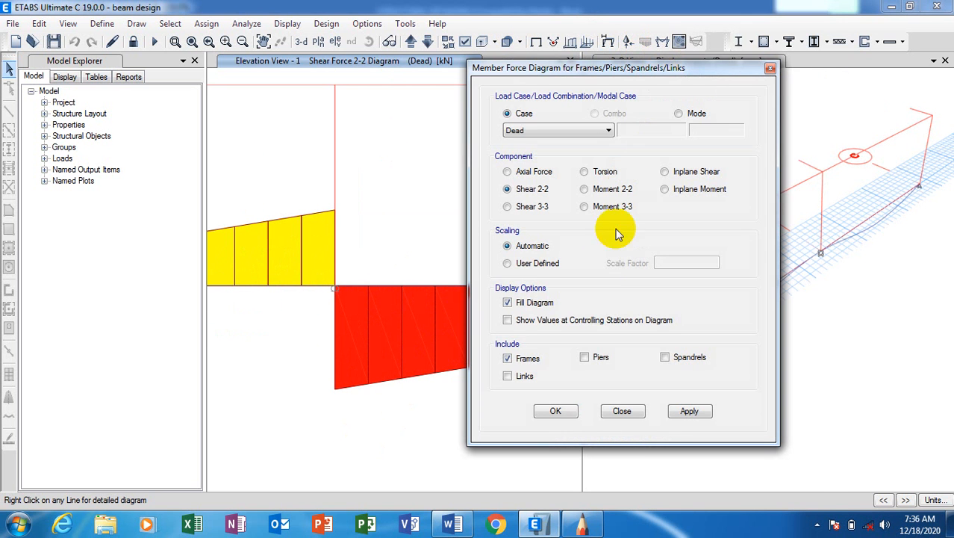
pyautogui.click(516, 321)
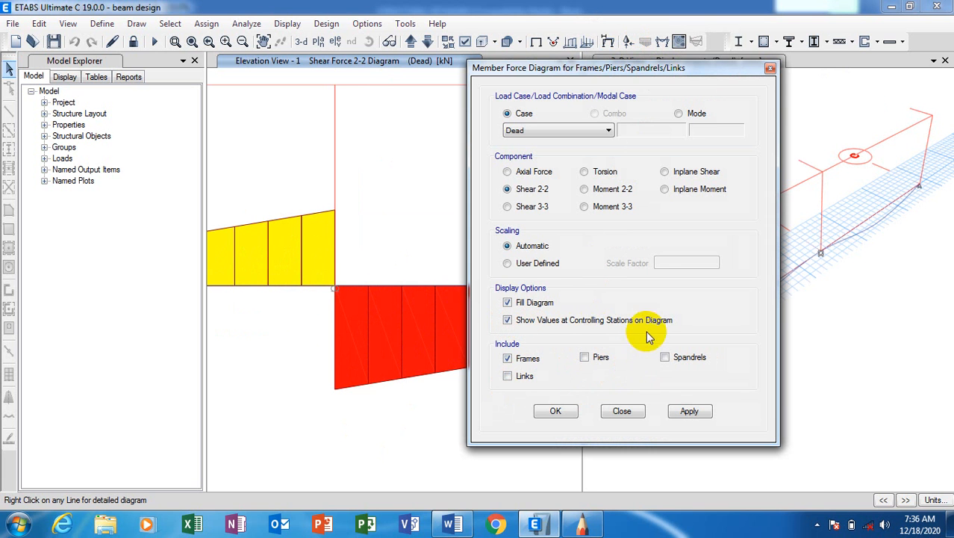
pyautogui.click(690, 412)
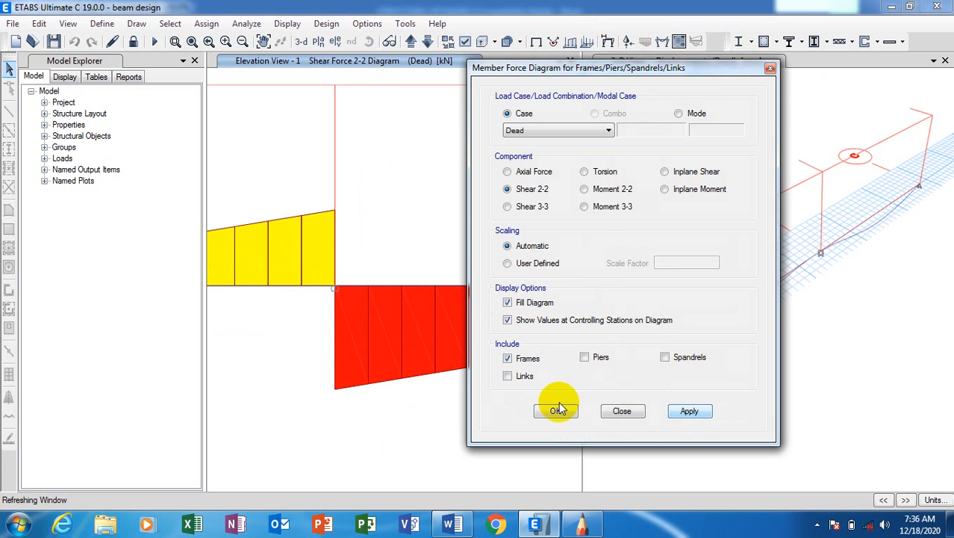
pyautogui.click(554, 411)
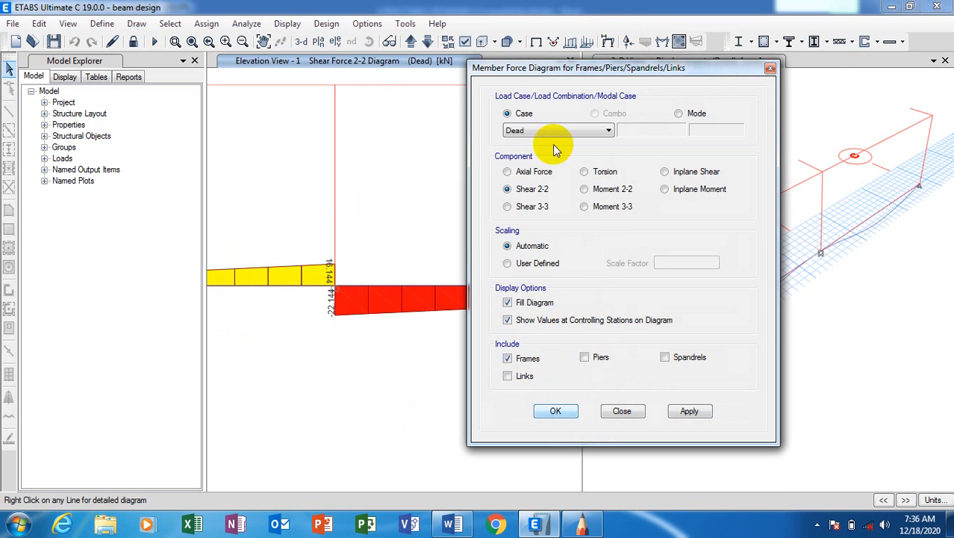
pyautogui.scroll(-3, 430, 294)
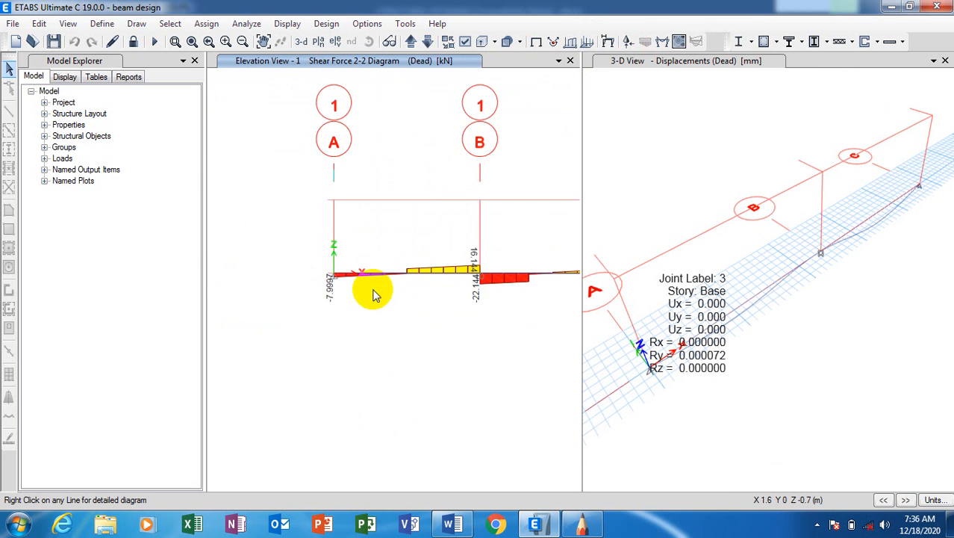
pyautogui.scroll(5, 355, 263)
pyautogui.scroll(4, 294, 246)
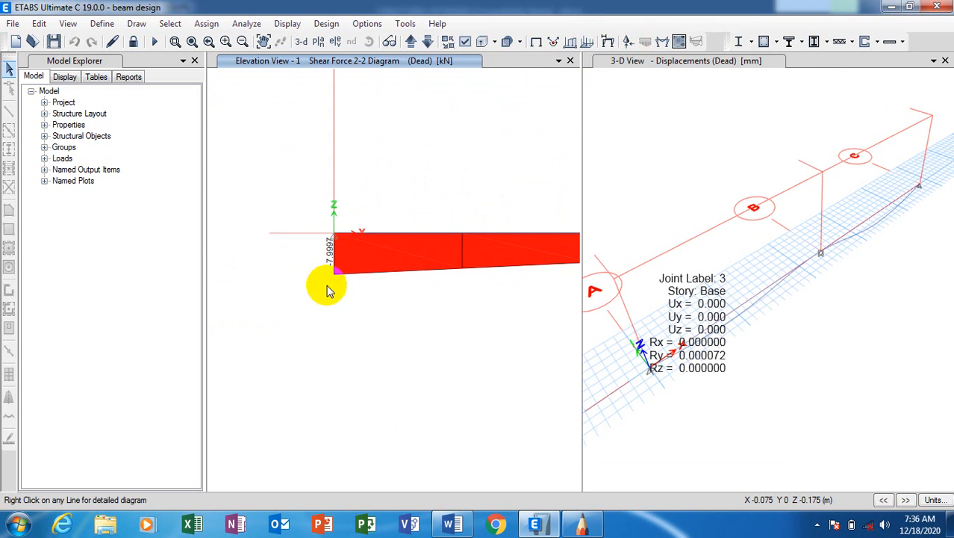
pyautogui.scroll(-6, 233, 269)
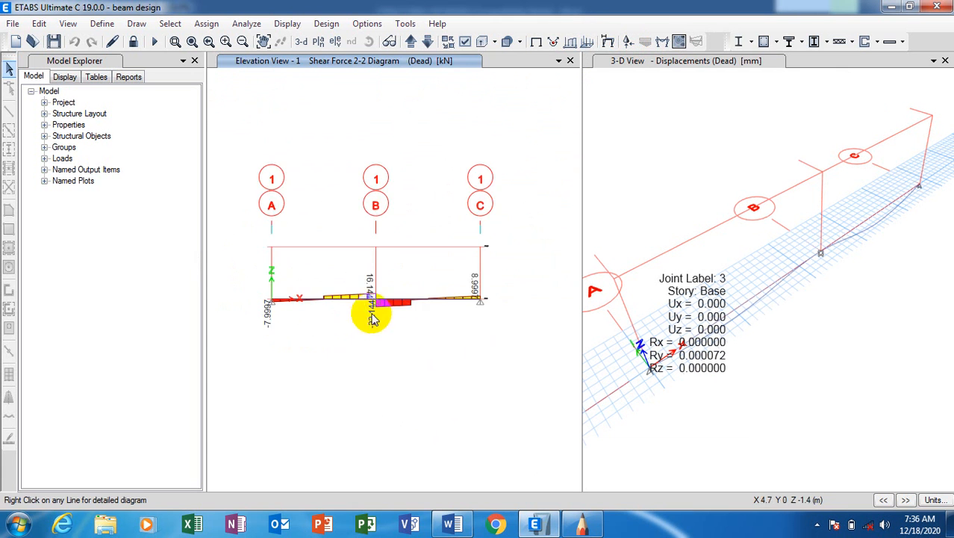
pyautogui.moveTo(387, 305)
pyautogui.scroll(1, 387, 304)
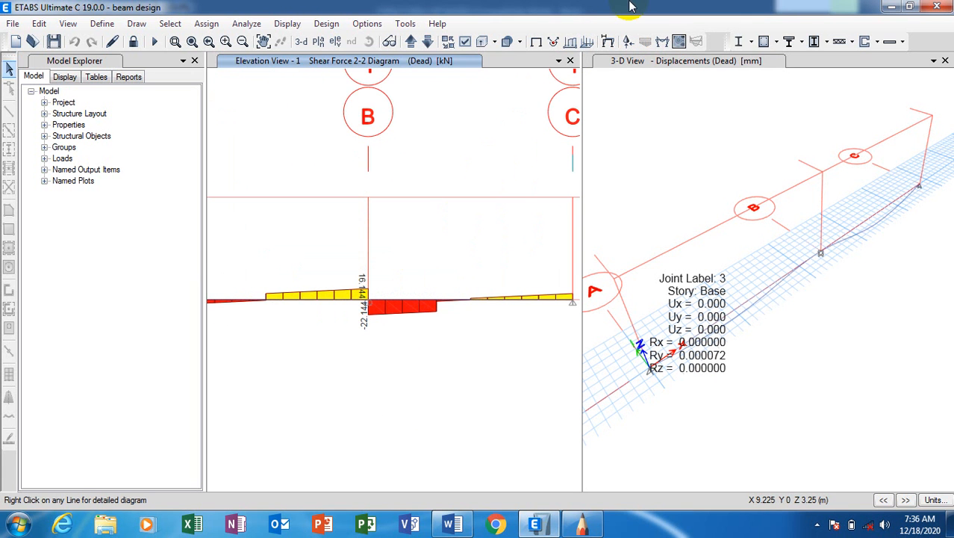
# Switch the Dead-case member force diagram to Moment 3-3 and close the settings.
pyautogui.click(663, 43)
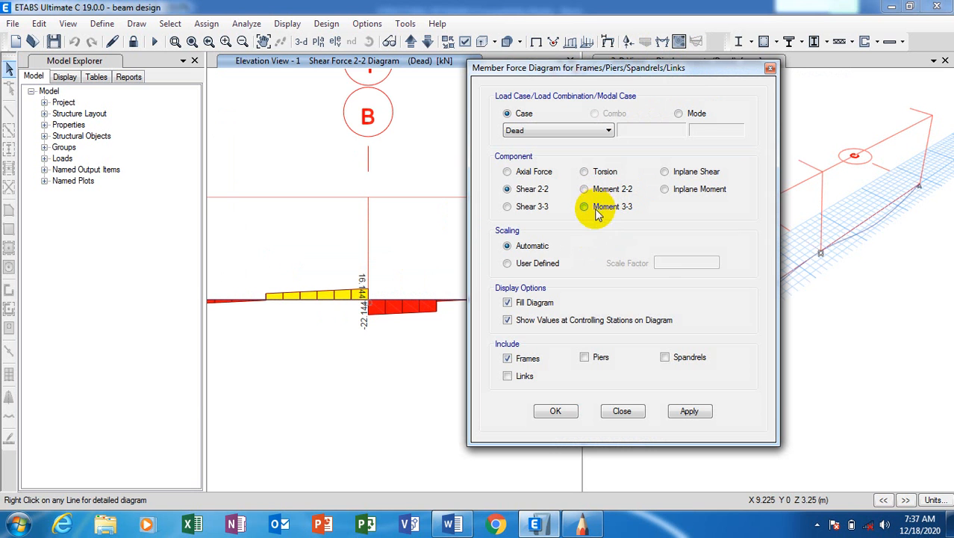
pyautogui.click(595, 209)
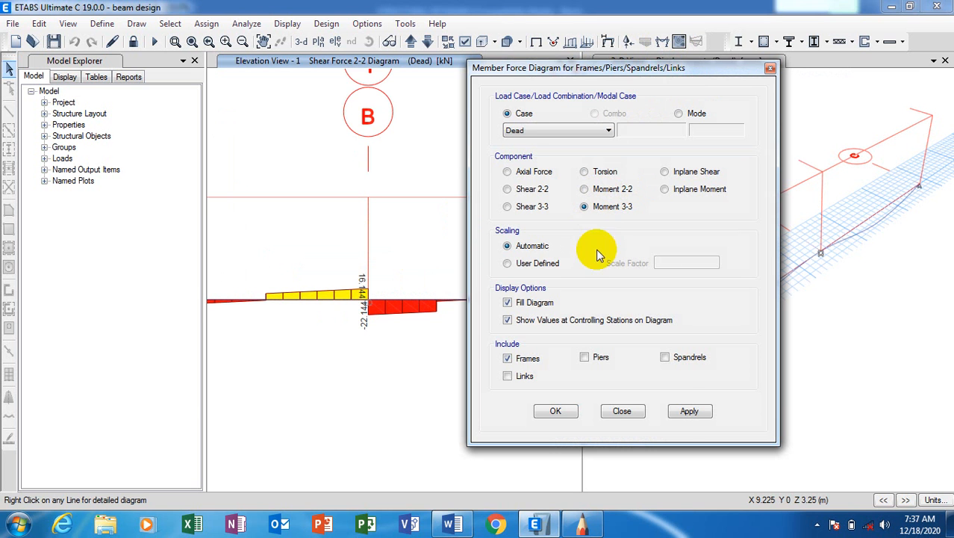
pyautogui.click(689, 412)
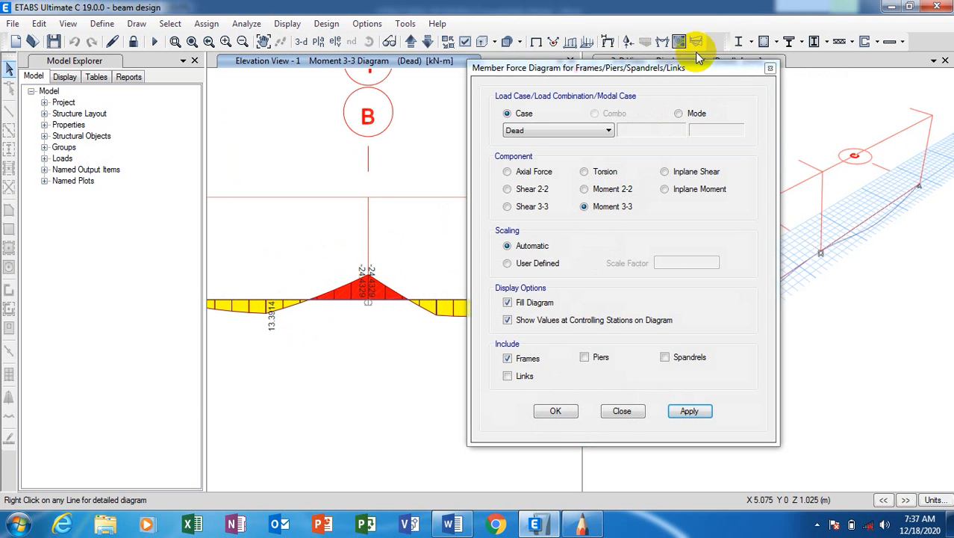
pyautogui.moveTo(663, 71); pyautogui.dragTo(809, 67)
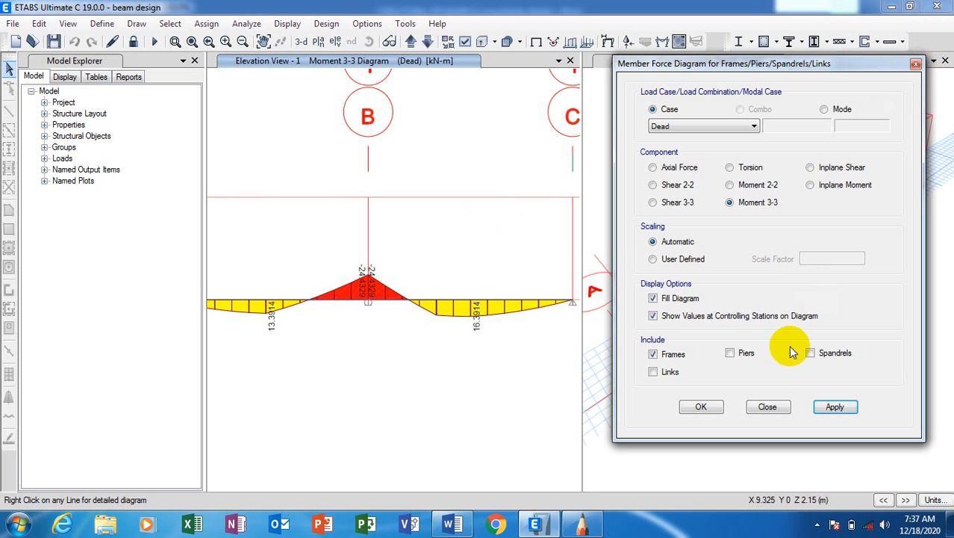
pyautogui.click(773, 407)
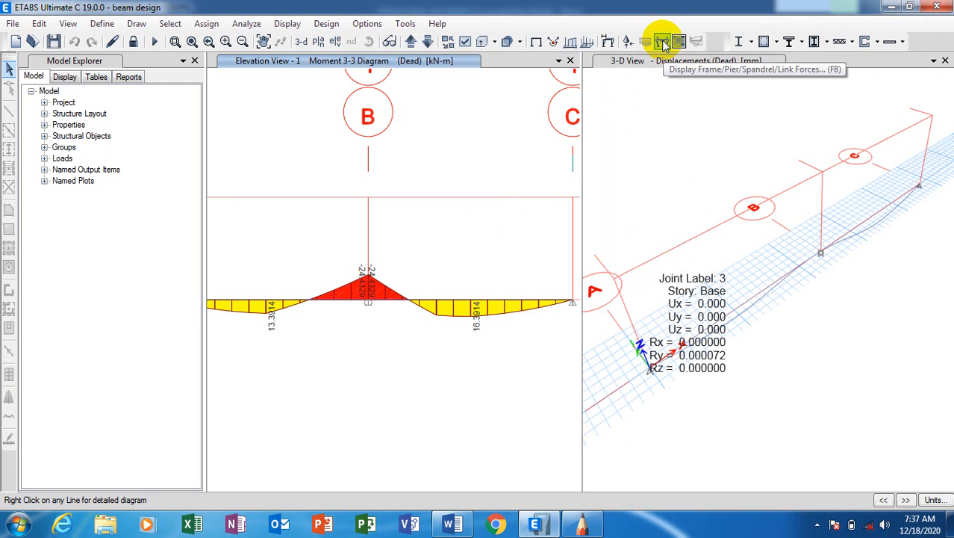
# Reapply the Moment 3-3 diagram via Display > Frame Forces, showing 13.3914, 16.3914 and -24.4329.
pyautogui.click(279, 27)
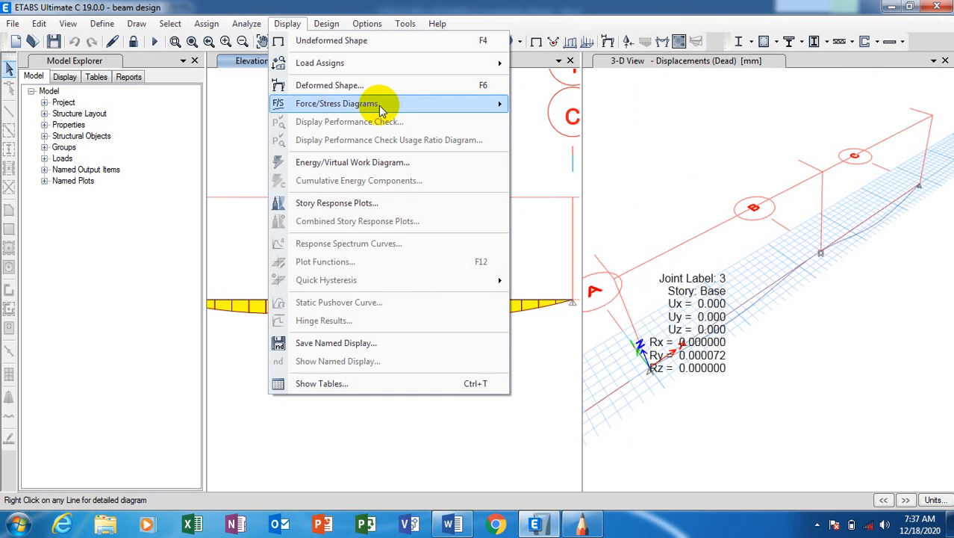
pyautogui.moveTo(382, 109)
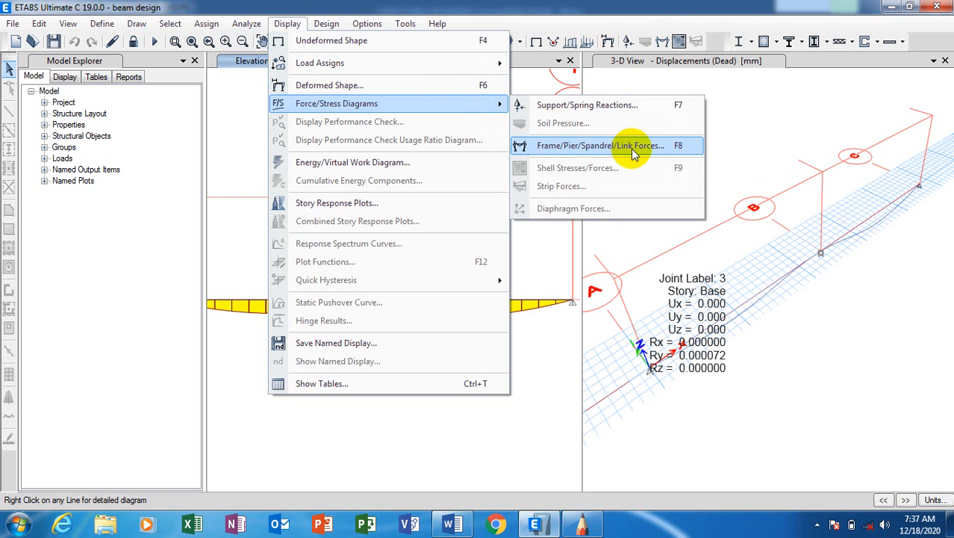
pyautogui.click(633, 149)
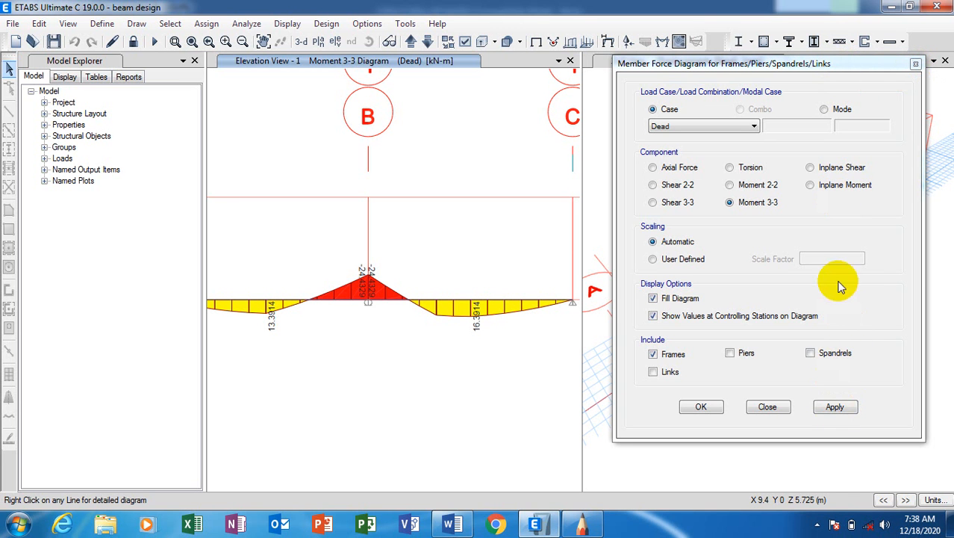
pyautogui.click(836, 412)
pyautogui.click(817, 525)
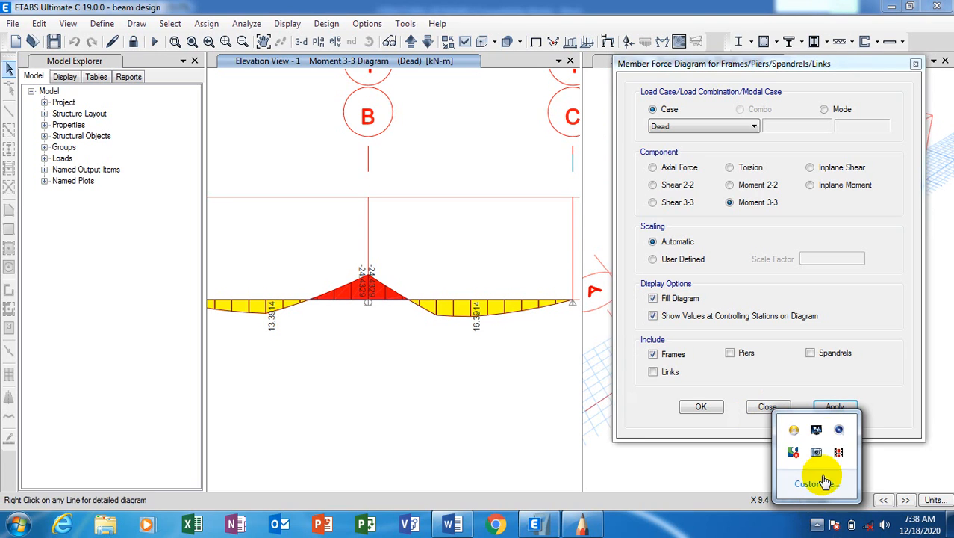